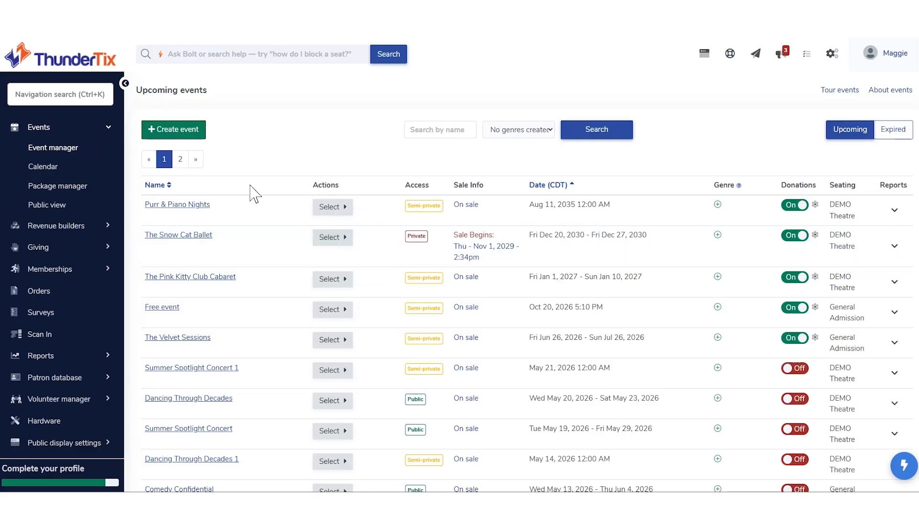
Open the Package manager from the Events section.
scroll(233, 364, down, 3)
scroll(235, 364, up, 3)
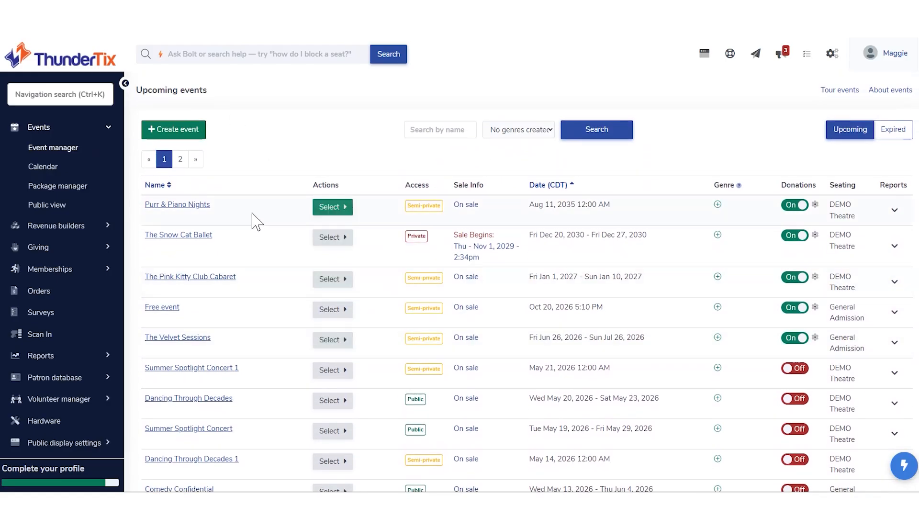
click(53, 126)
click(60, 130)
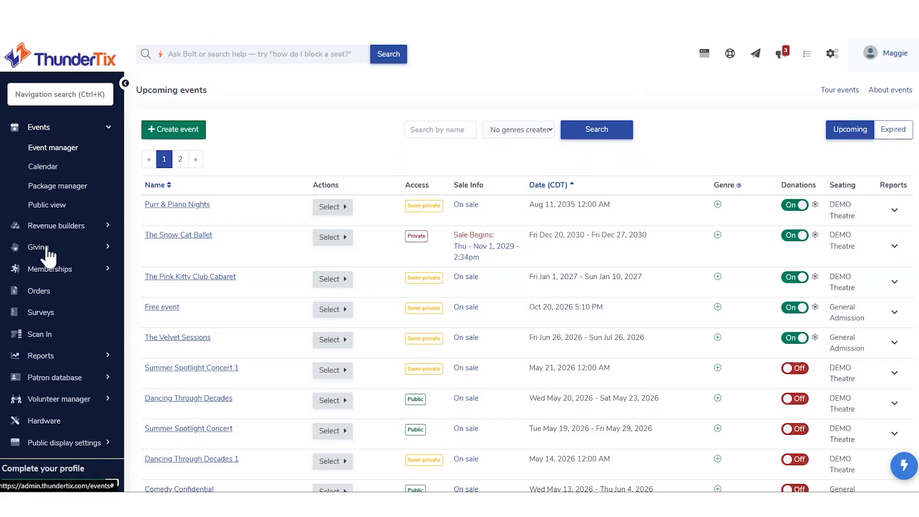
click(68, 189)
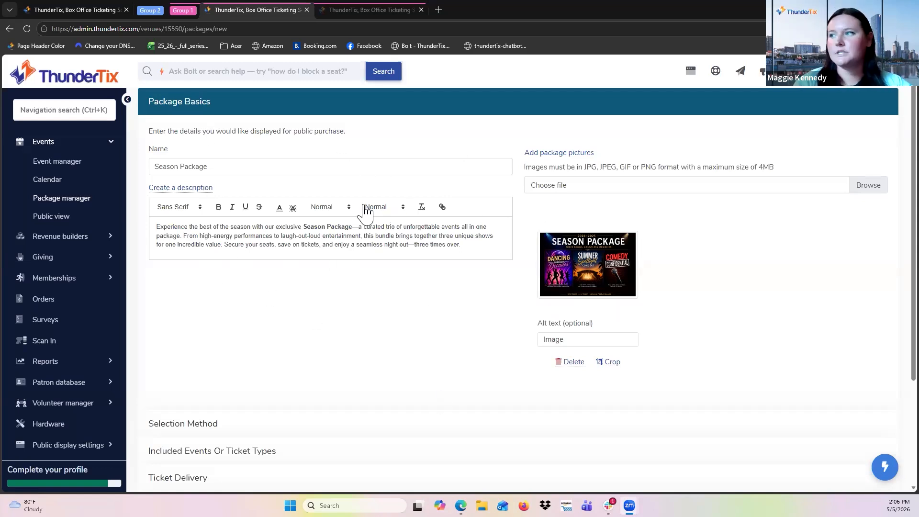
Set the package's selection method to Pick All.
scroll(319, 401, down, 3)
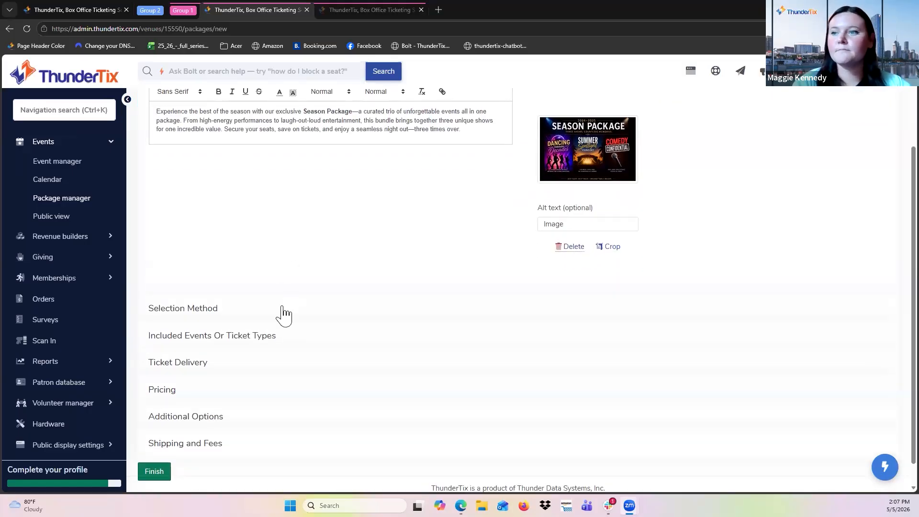
click(284, 311)
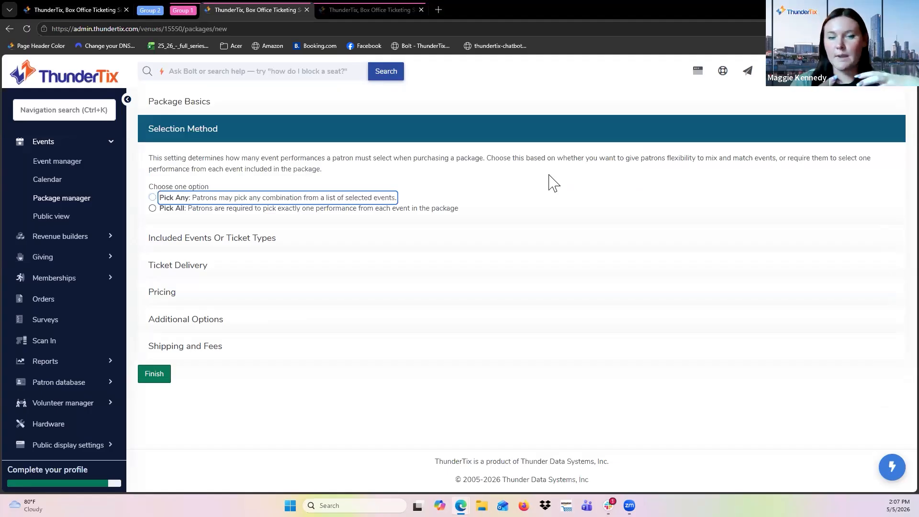
click(152, 209)
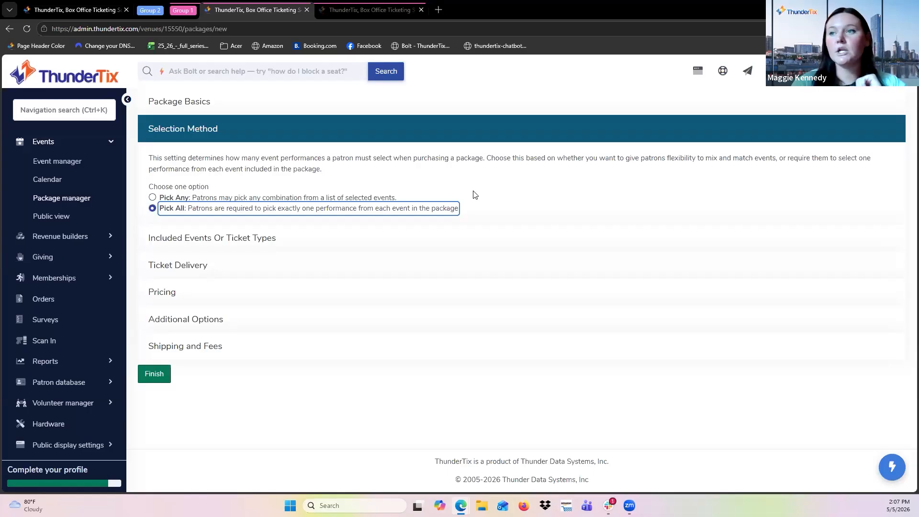
click(532, 212)
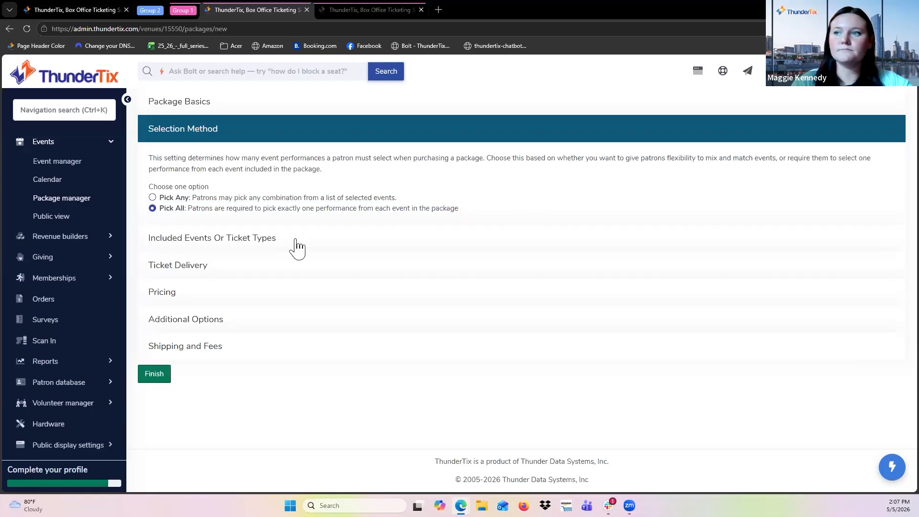
Include the Comedy Confidential, Summer Spotlight Concert and Dancing Through Decades events in the package.
click(176, 242)
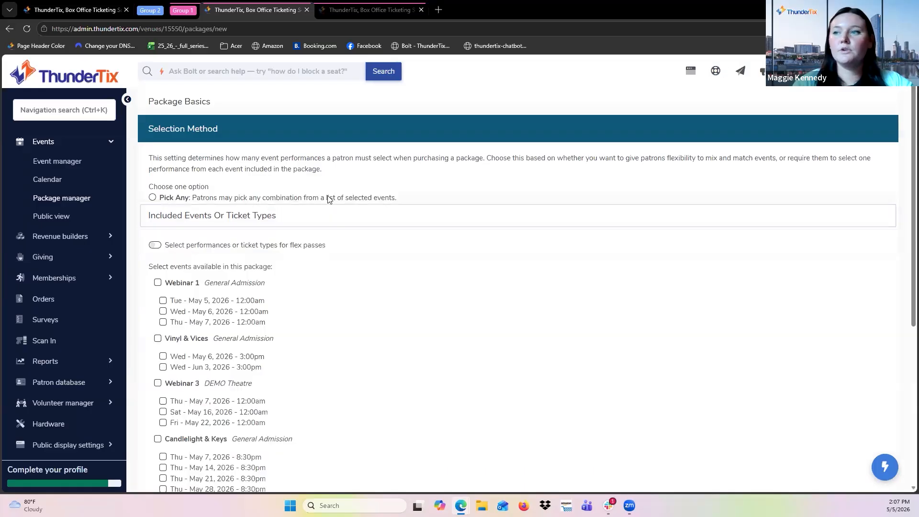
scroll(261, 146, down, 1)
scroll(261, 146, down, 1)
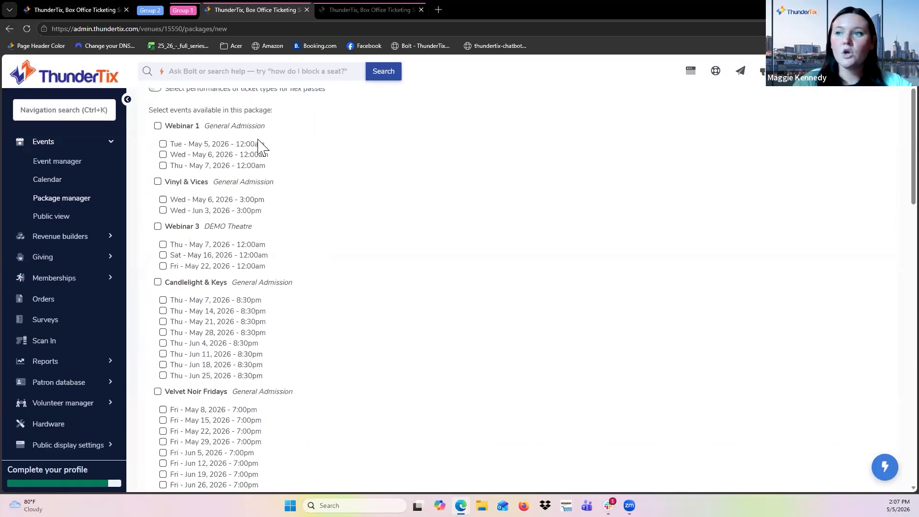
scroll(294, 260, down, 1)
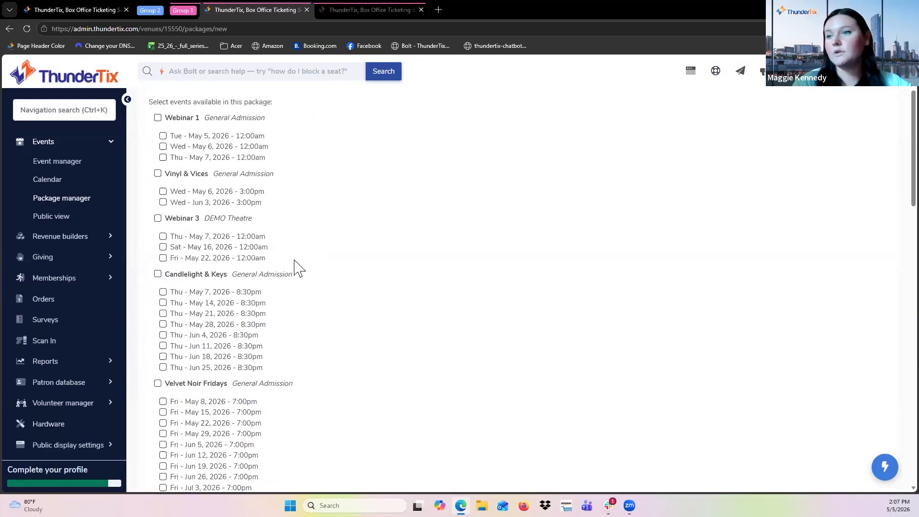
scroll(297, 268, down, 2)
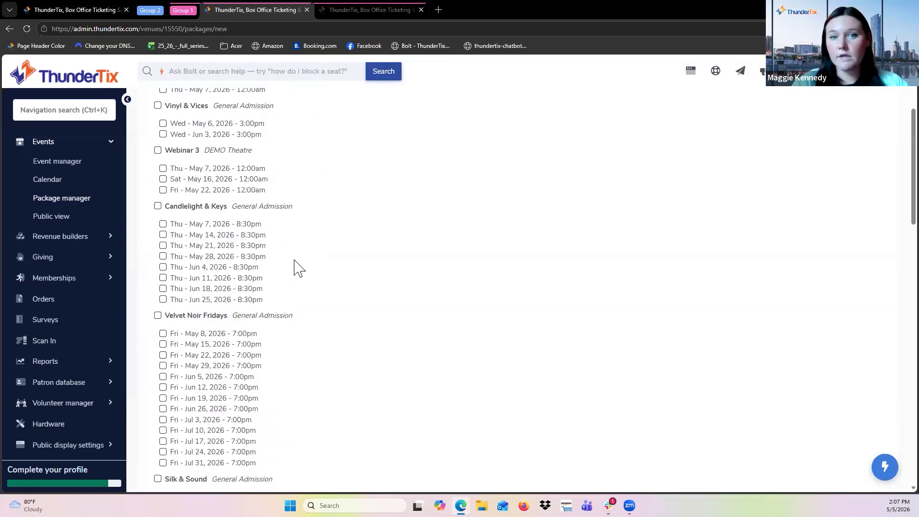
scroll(295, 268, down, 8)
scroll(296, 268, down, 2)
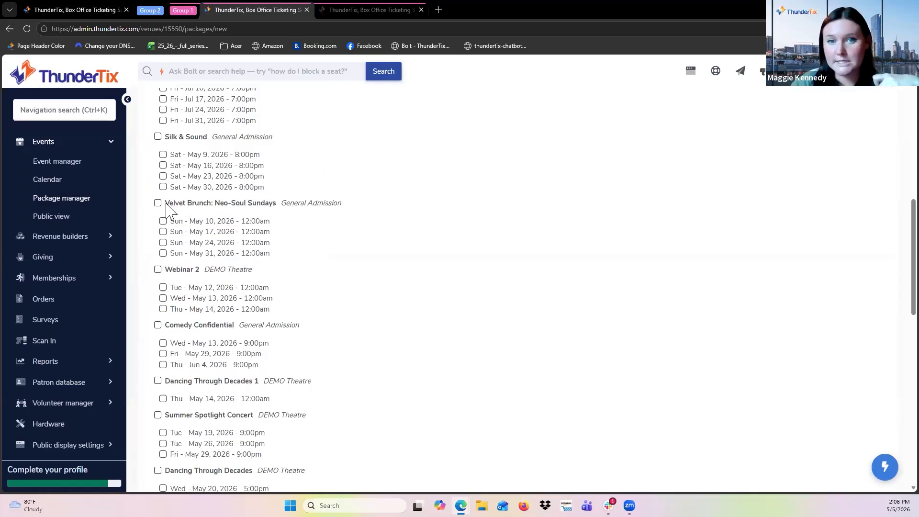
scroll(177, 267, down, 1)
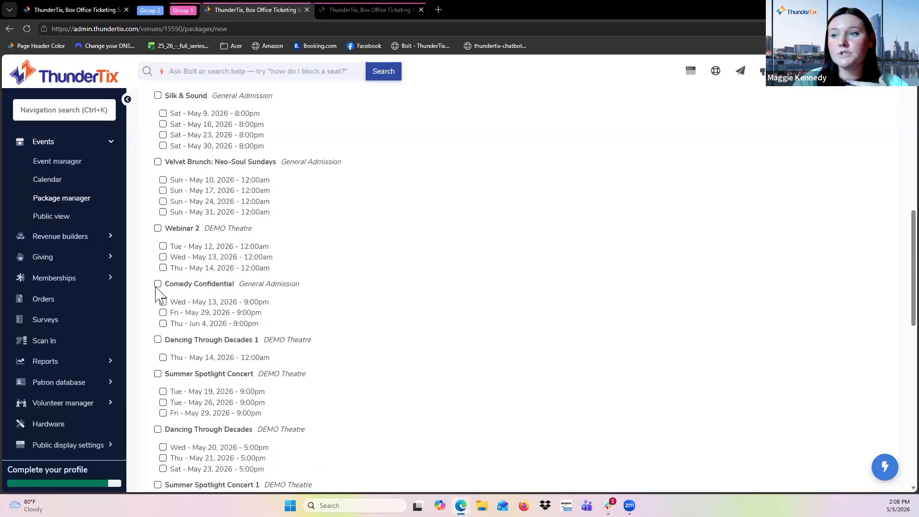
click(158, 284)
scroll(172, 249, up, 2)
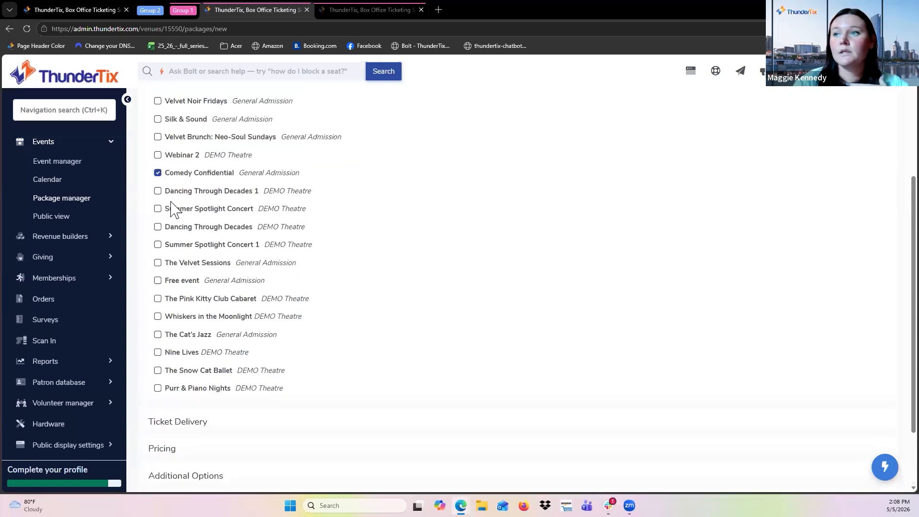
click(158, 209)
click(158, 228)
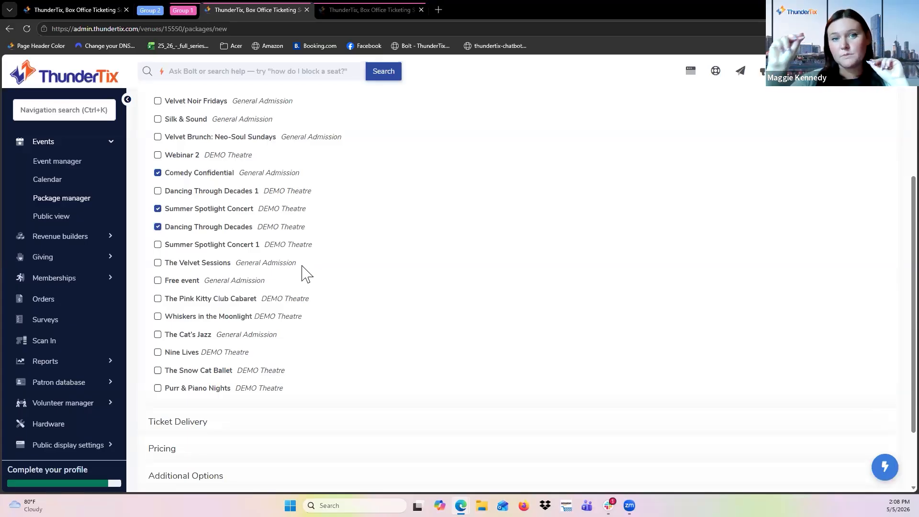
Set the package's ticket delivery to Subscription so tickets are delivered immediately.
scroll(304, 273, down, 1)
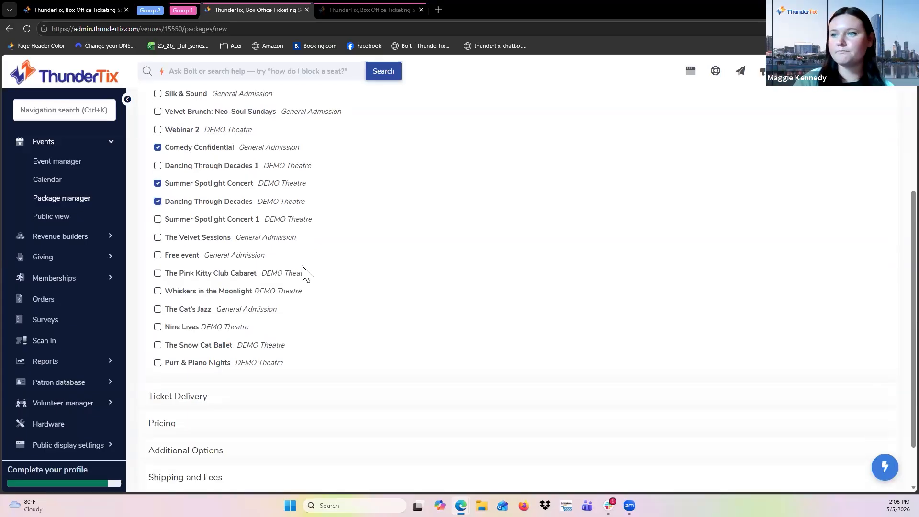
click(278, 371)
scroll(316, 240, down, 2)
scroll(245, 136, up, 2)
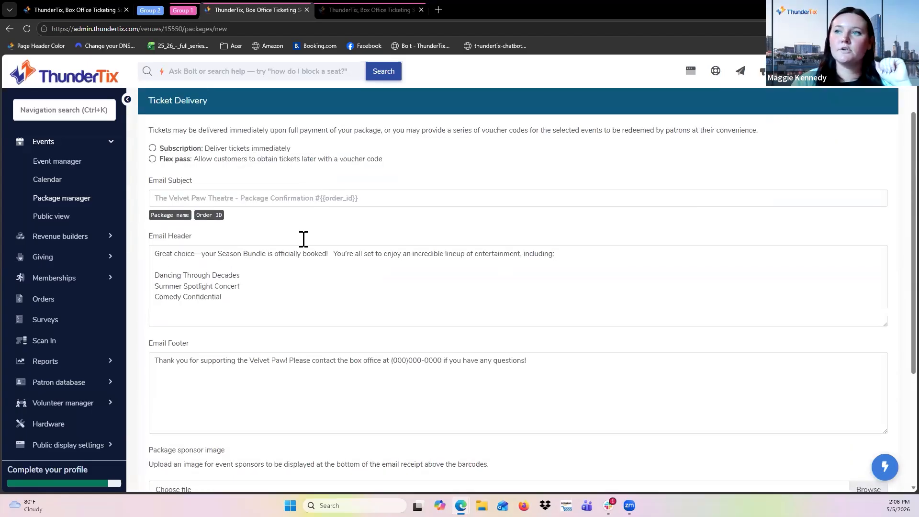
click(263, 150)
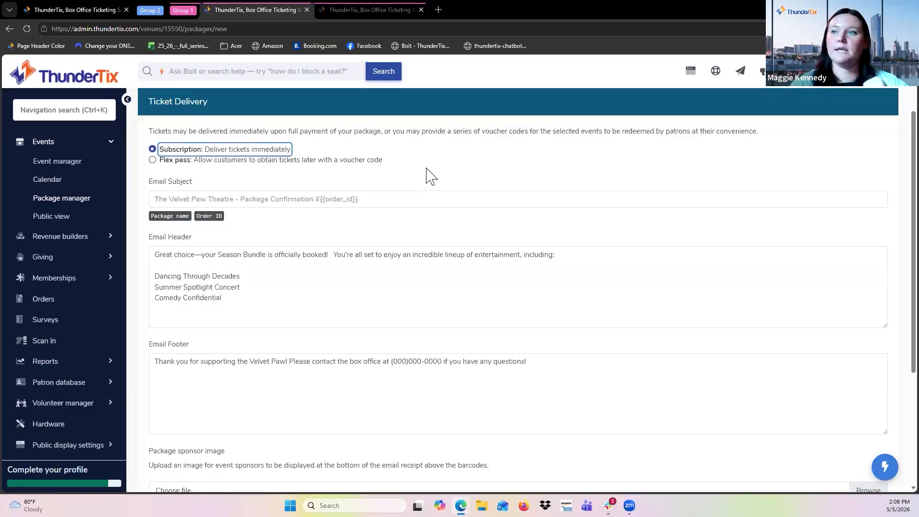
Open the package pricing options and choose the Package Ticket pricing type.
scroll(430, 176, down, 1)
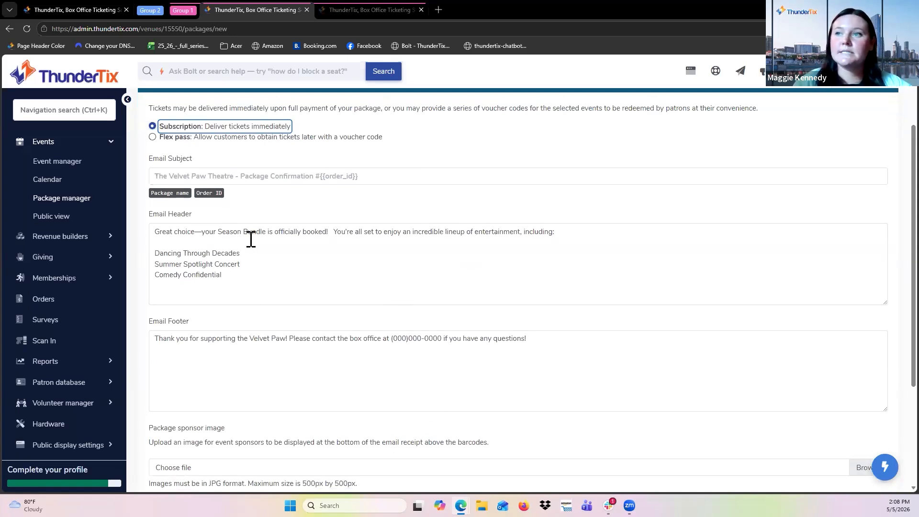
scroll(234, 335, down, 1)
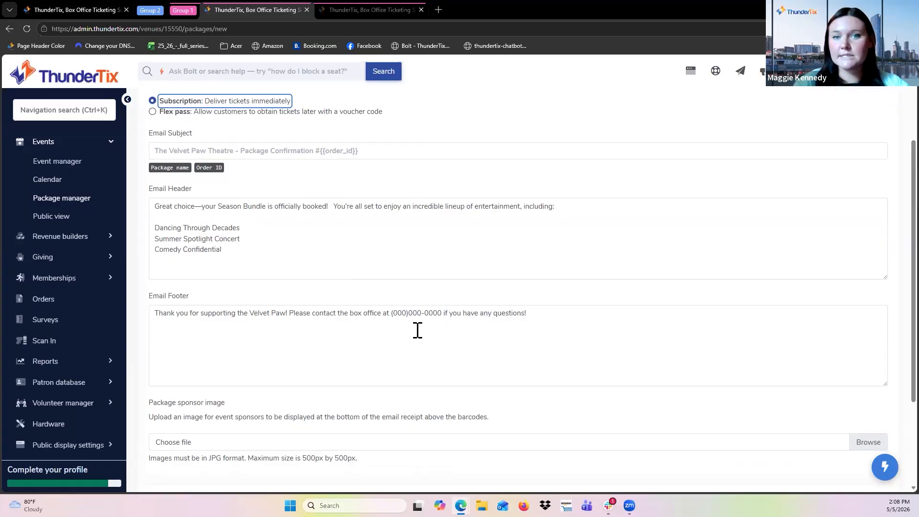
scroll(418, 331, down, 3)
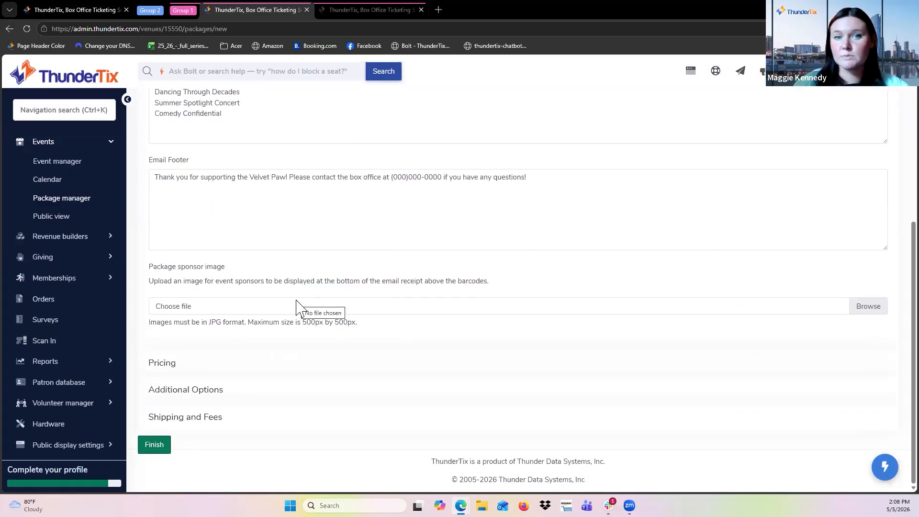
click(266, 361)
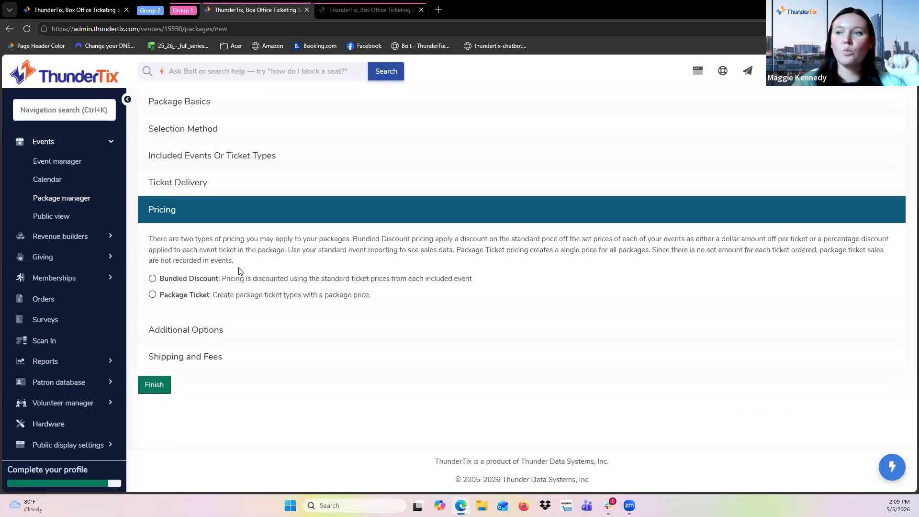
click(165, 276)
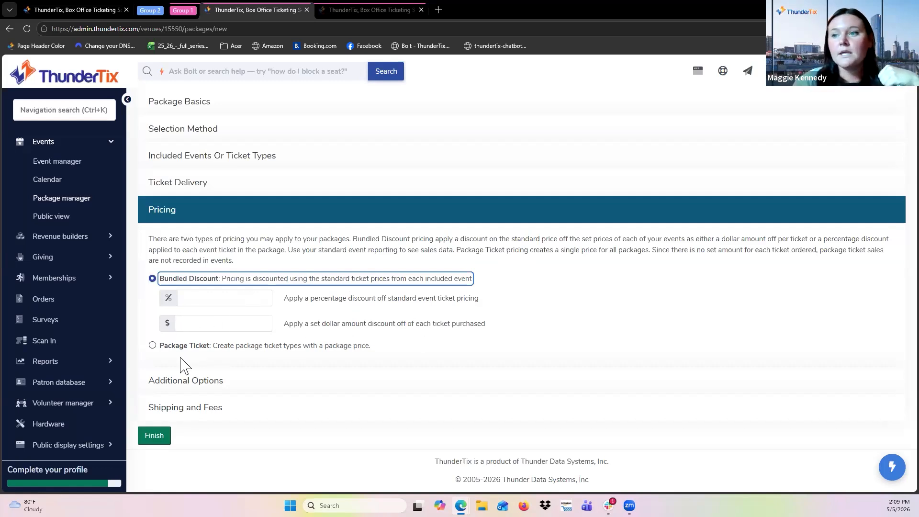
click(153, 345)
Add a package ticket type named Season Package Ticket priced at $100.
scroll(461, 243, down, 1)
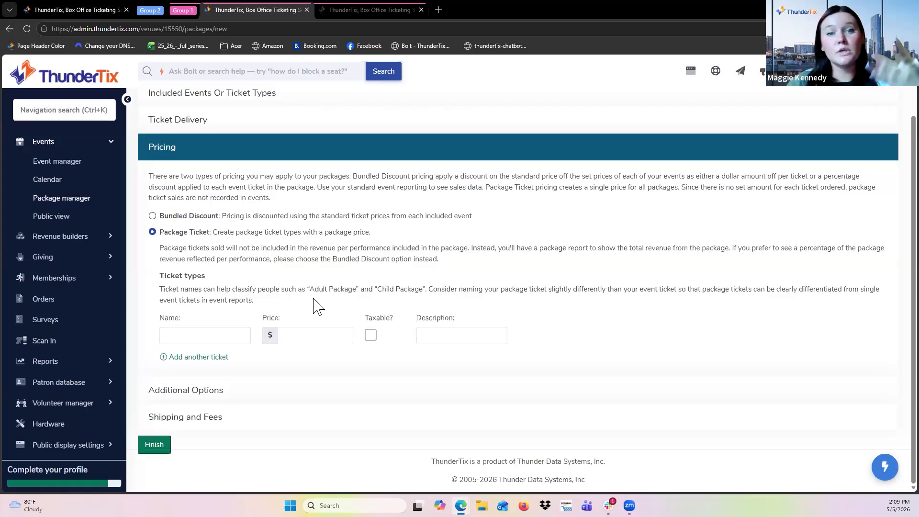
click(204, 335)
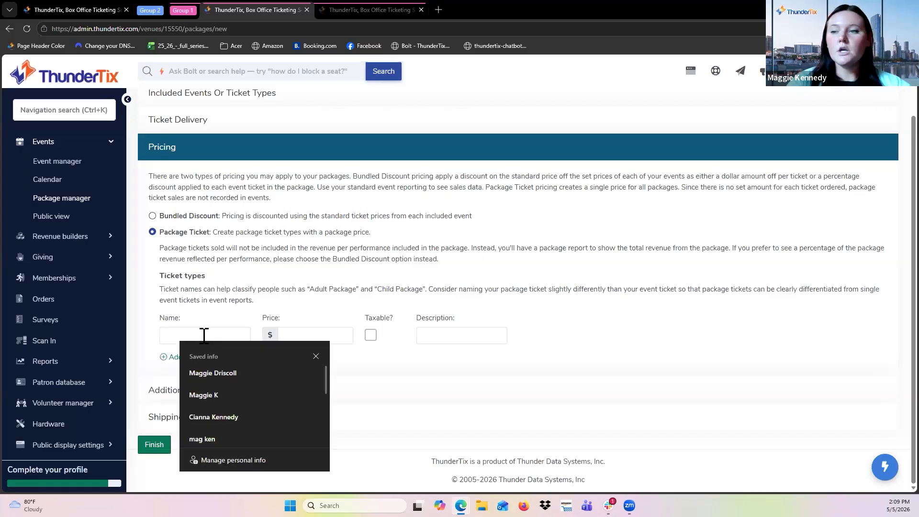
text(Season Package )
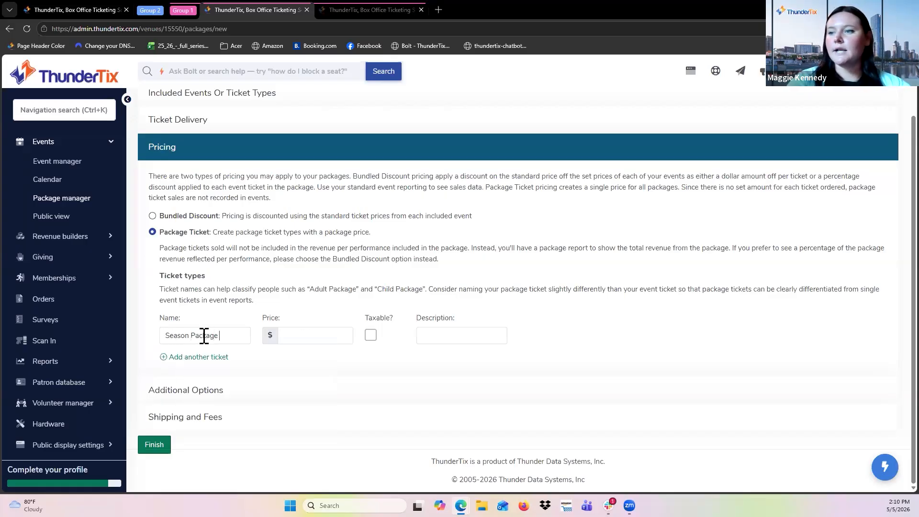
text(Ticket100)
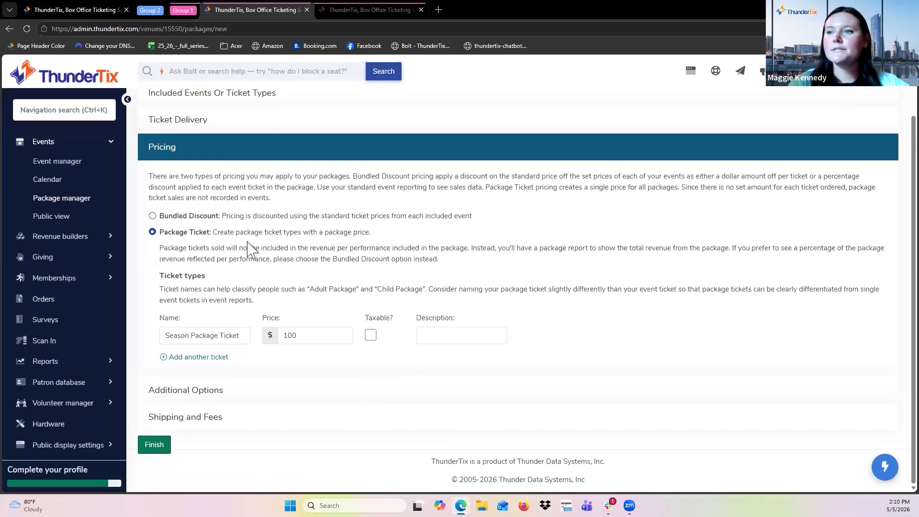
Enable donations for the package and select the Save a Life, Share a Purr fund.
click(235, 383)
scroll(388, 147, up, 1)
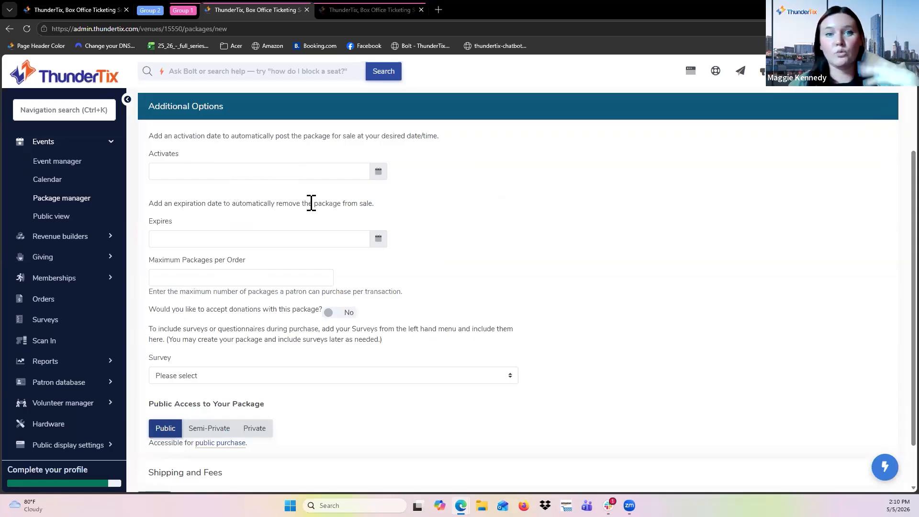
scroll(312, 203, down, 1)
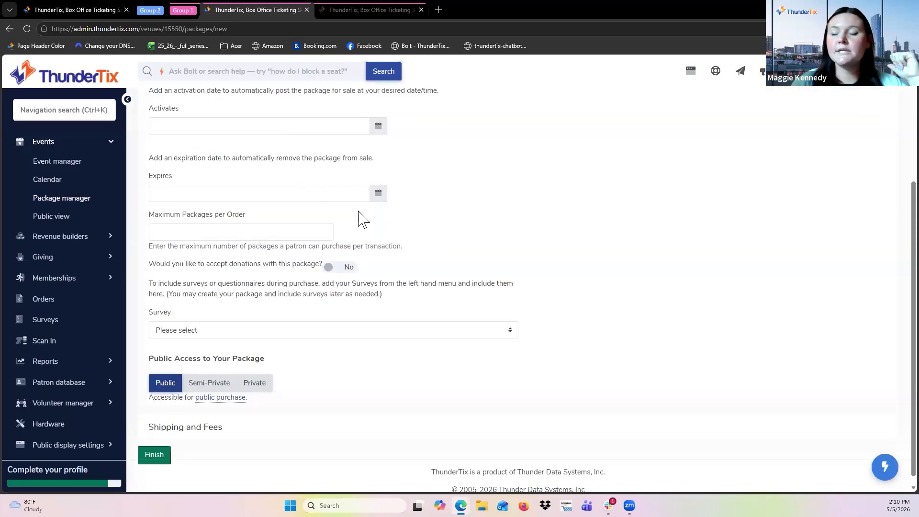
key(ctrl+plus)
key(ctrl+plus)
key(ctrl+plus)
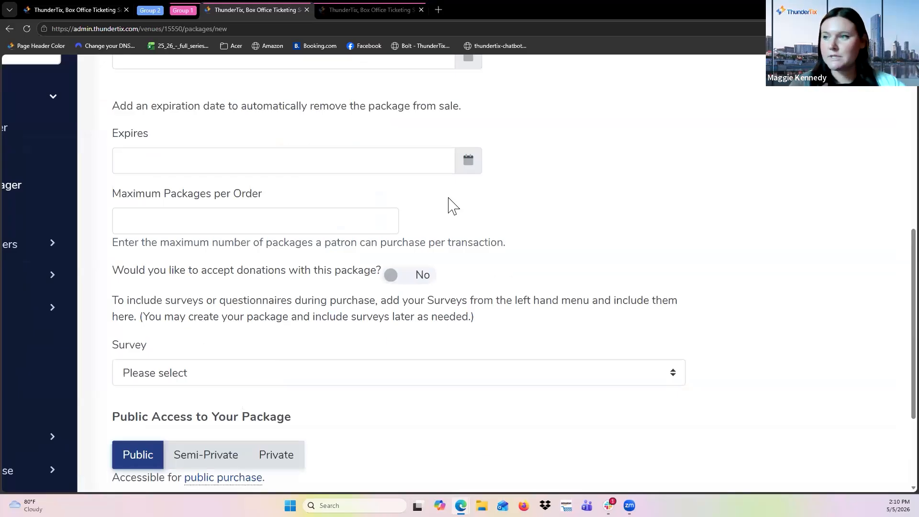
scroll(289, 214, down, 1)
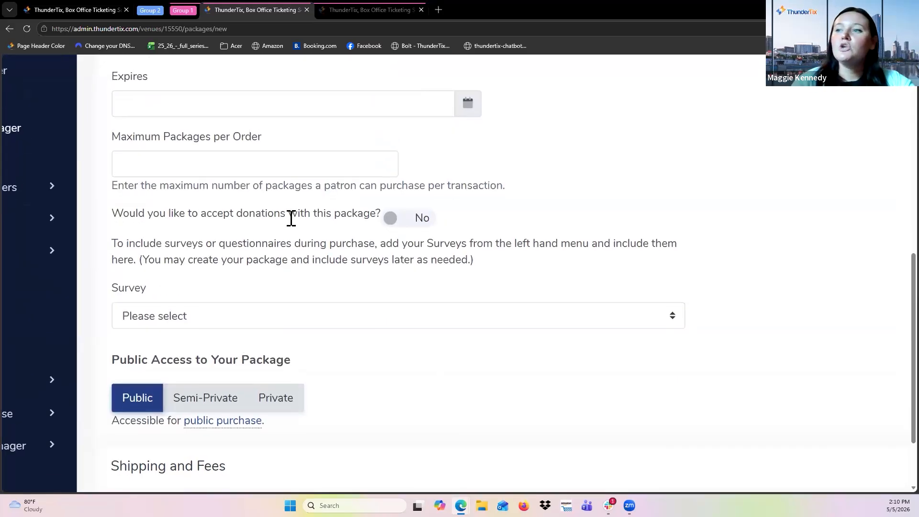
click(428, 221)
scroll(343, 209, down, 2)
scroll(343, 210, up, 3)
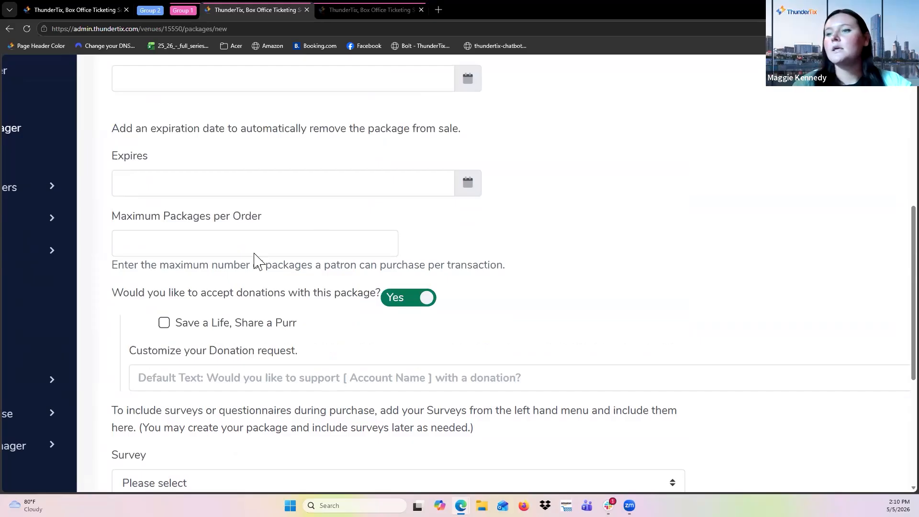
click(164, 323)
scroll(271, 319, down, 2)
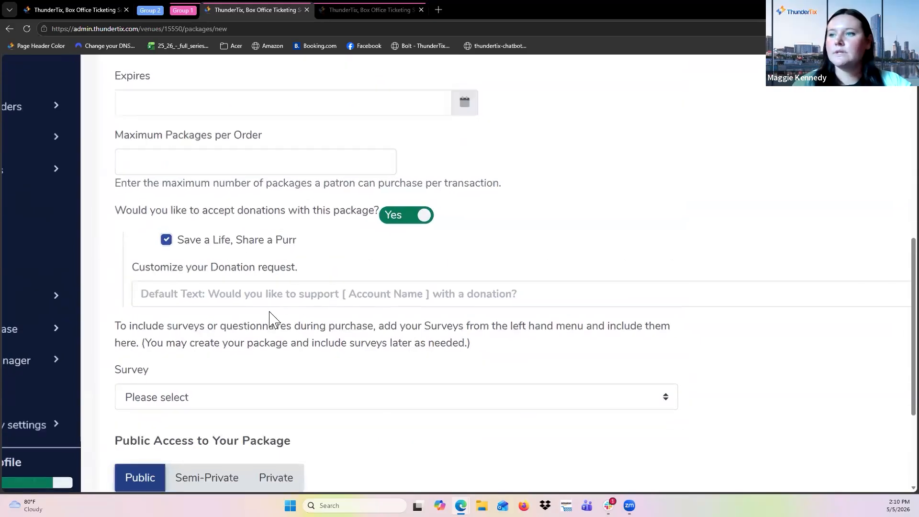
Attach the survey "Do you want your name on the playbill?" to the package.
key(ctrl+minus)
key(ctrl+minus)
scroll(291, 352, down, 2)
scroll(258, 330, down, 1)
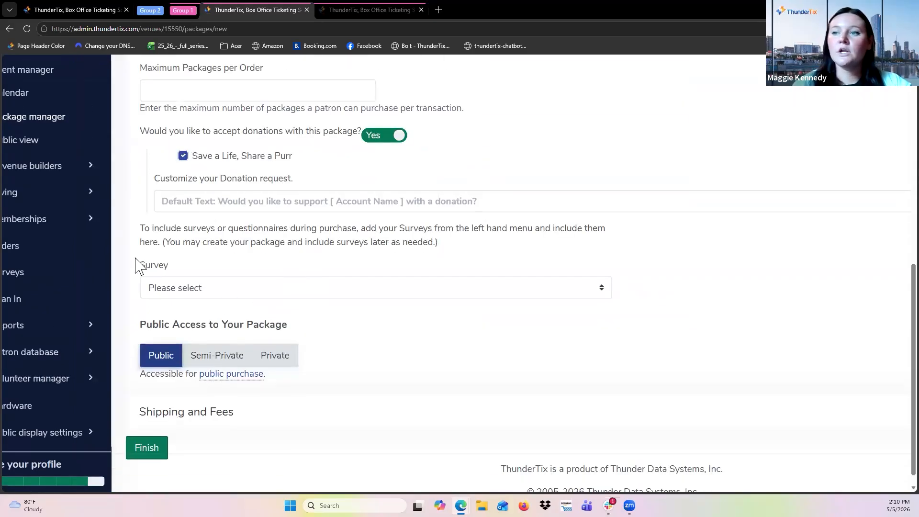
click(190, 292)
click(218, 323)
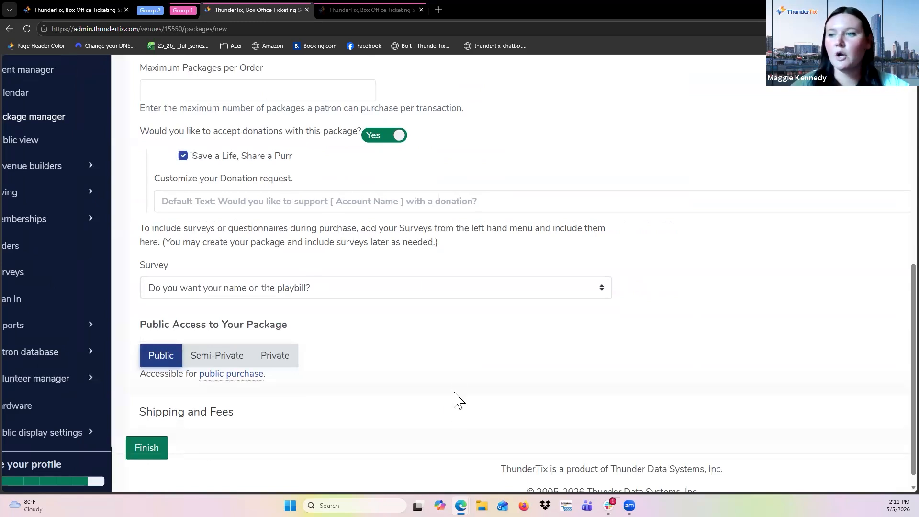
Expand the Shipping and Fees section of the new package form.
scroll(451, 408, down, 1)
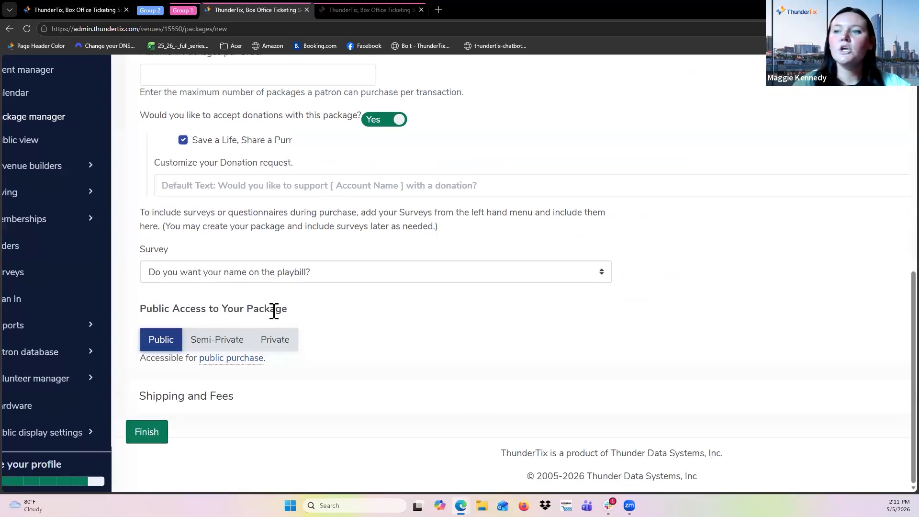
key(ctrl+plus)
key(ctrl+plus)
key(ctrl+plus)
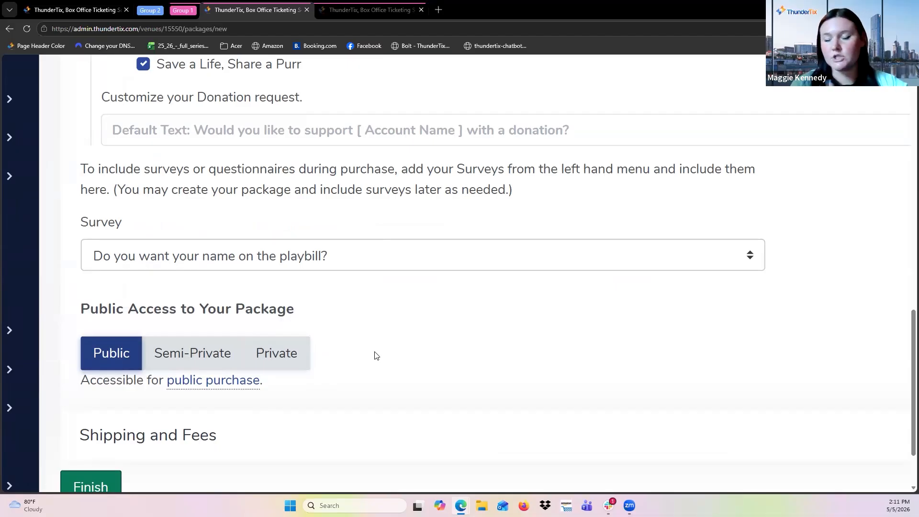
scroll(377, 356, down, 5)
click(302, 413)
scroll(333, 263, down, 9)
scroll(332, 263, up, 1)
scroll(332, 262, up, 2)
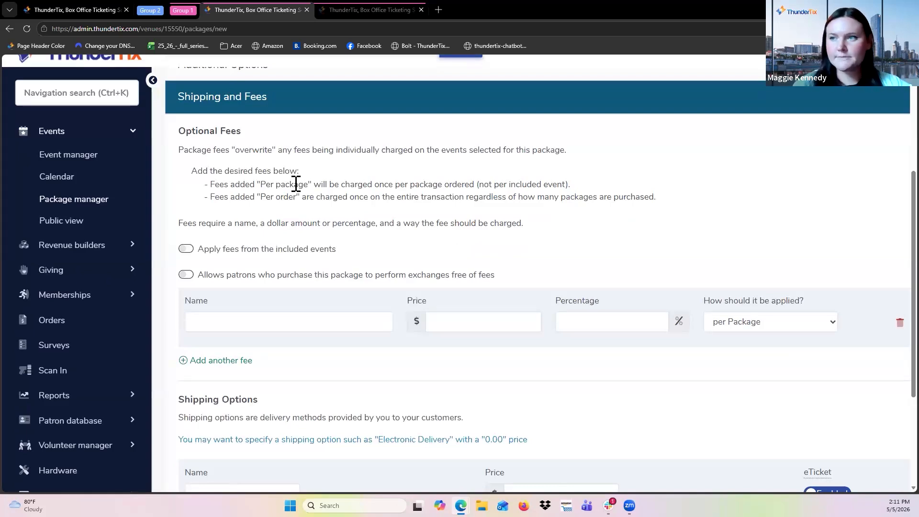
Examine the optional fee fields and the per Package and per Order options for applying fees.
key(ctrl+plus)
key(ctrl+plus)
key(ctrl+plus)
key(ctrl+plus)
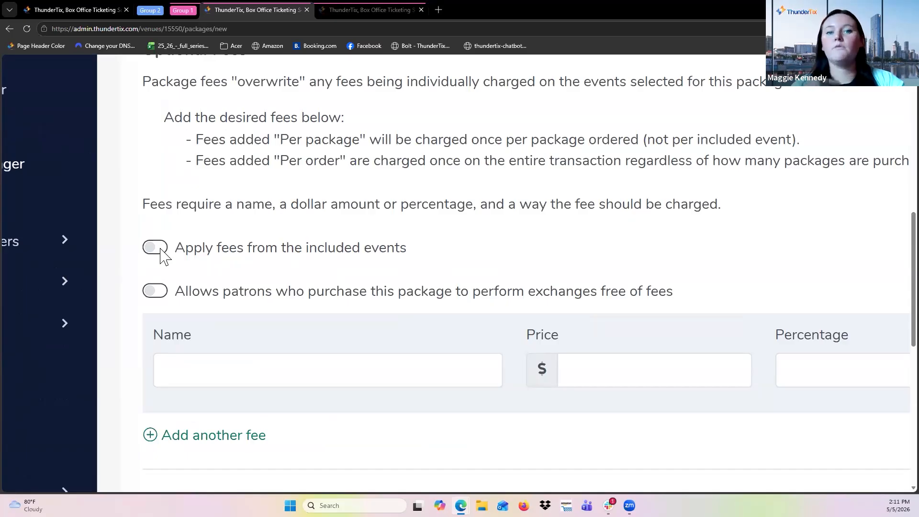
scroll(207, 294, down, 2)
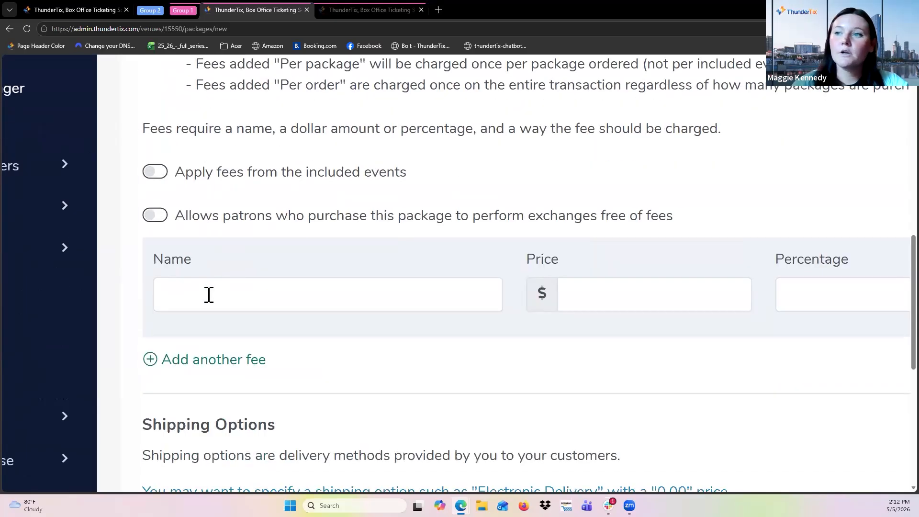
scroll(208, 294, down, 5)
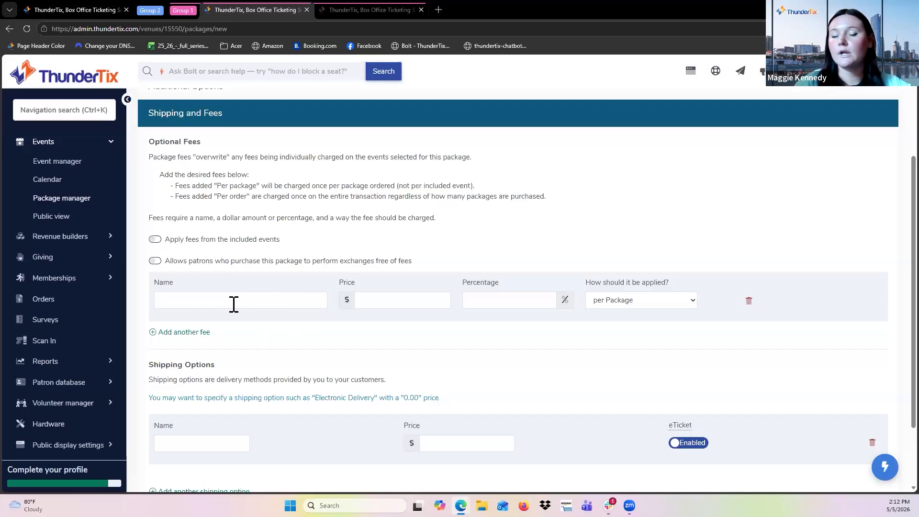
click(631, 301)
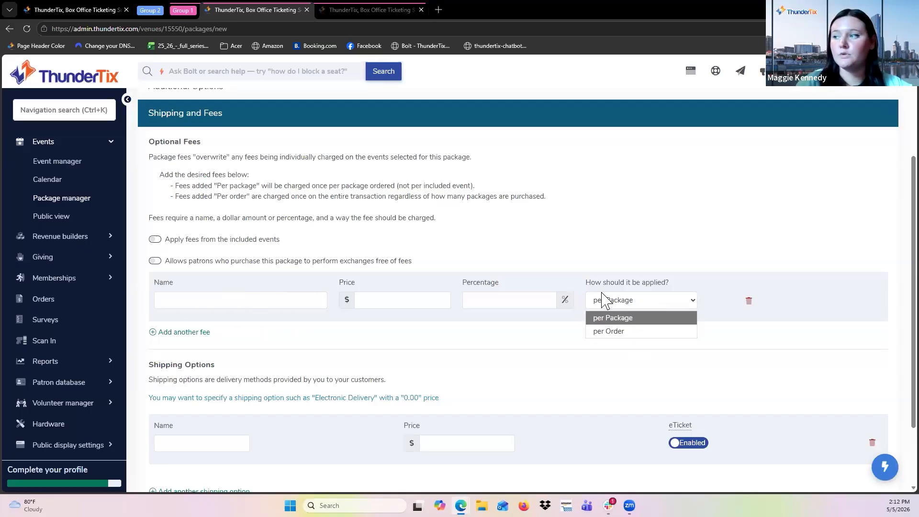
click(637, 262)
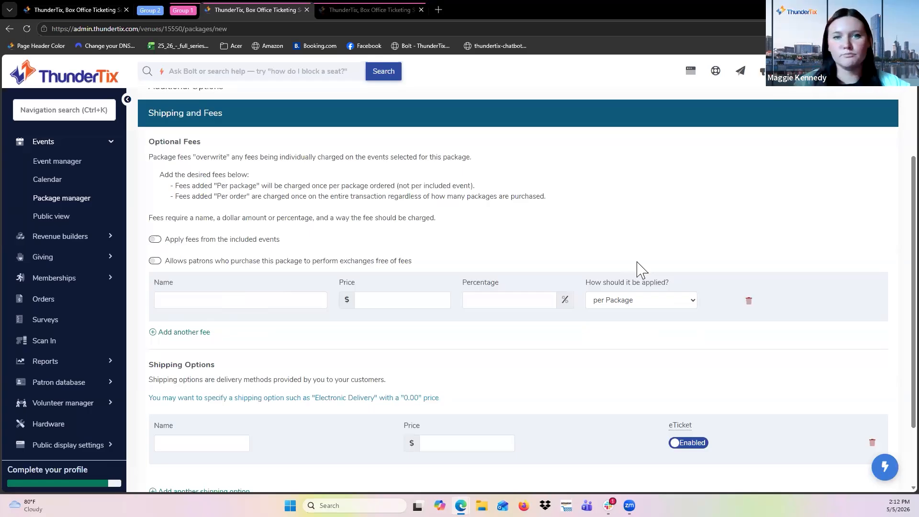
Turn on applying fees from the included events and finish creating the package.
click(160, 240)
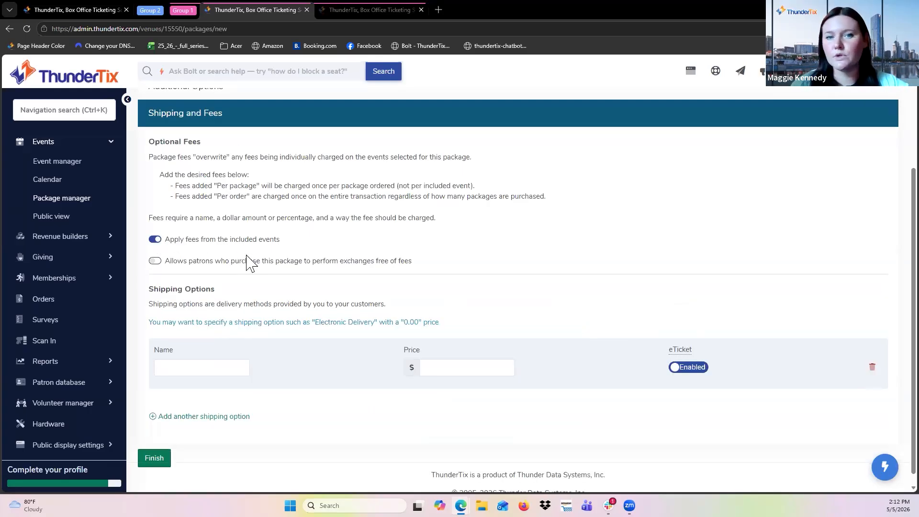
scroll(247, 262, down, 1)
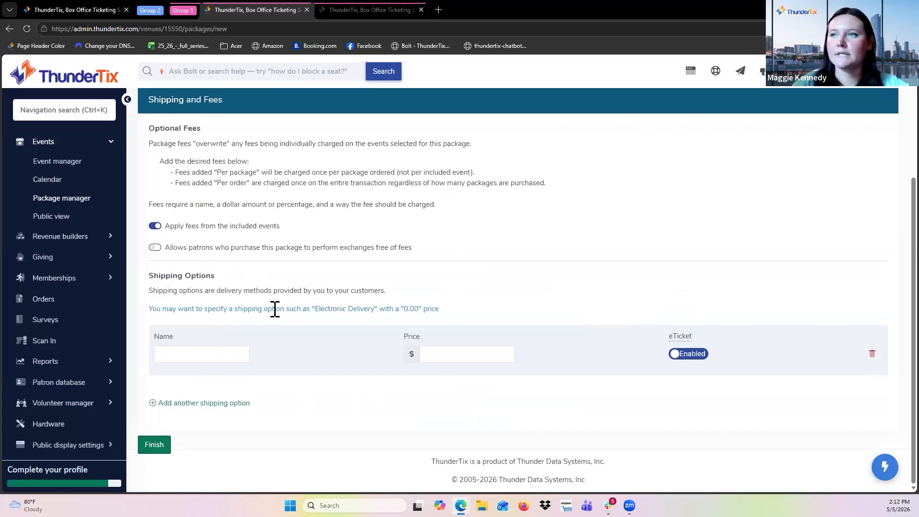
click(152, 446)
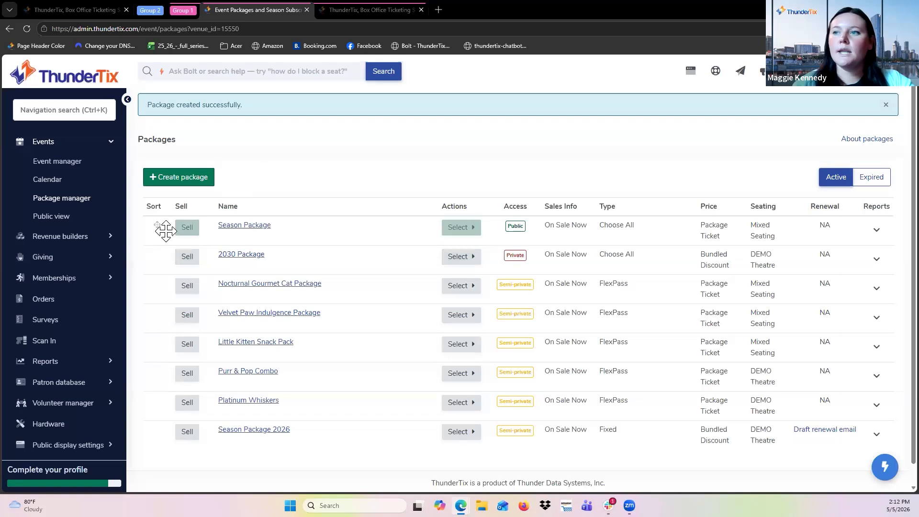
Start selling the Season Package and choose the Comedy Confidential performance on Wednesday, May 13, 2026.
click(186, 228)
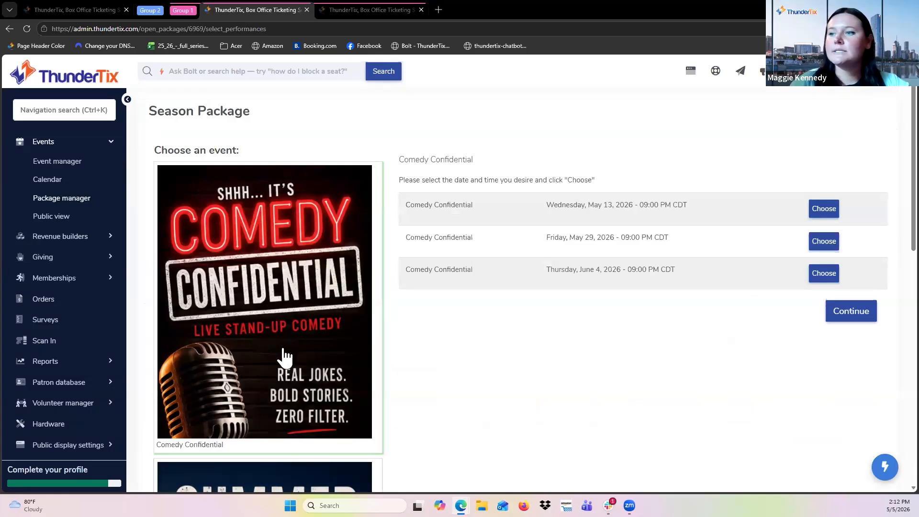
scroll(285, 357, down, 10)
scroll(284, 357, up, 7)
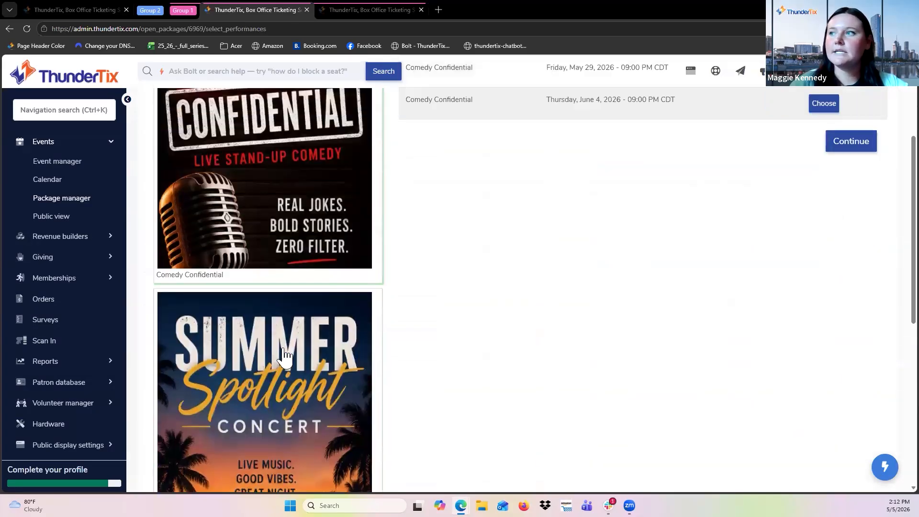
scroll(285, 355, up, 3)
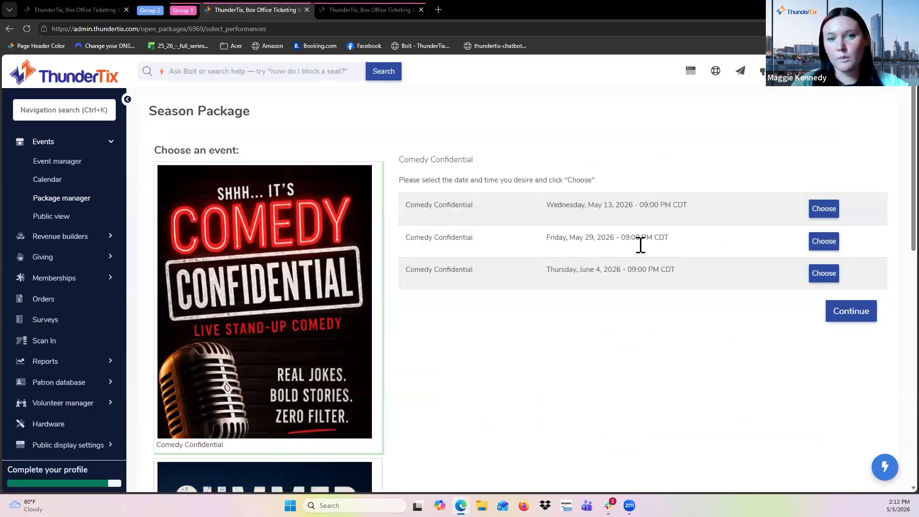
click(826, 209)
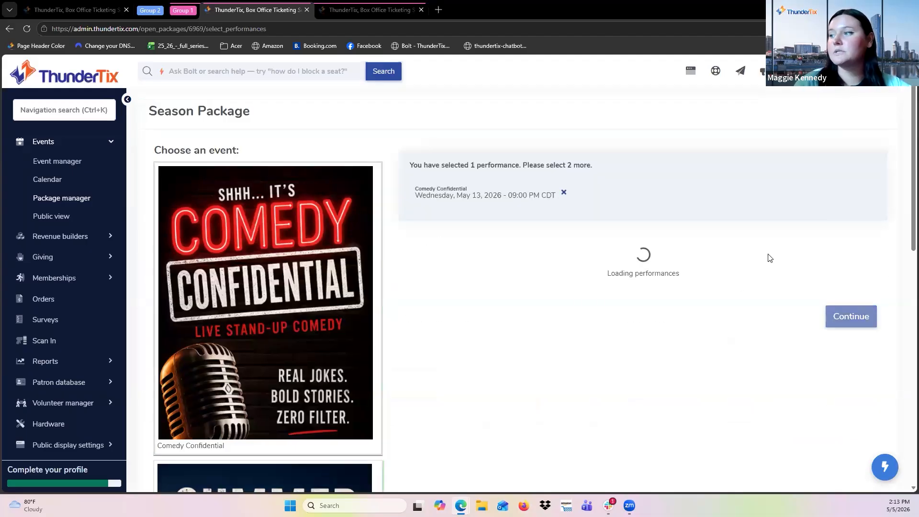
Choose the Summer Spotlight Concert on May 19 and Dancing Through Decades on May 20, then continue.
click(827, 290)
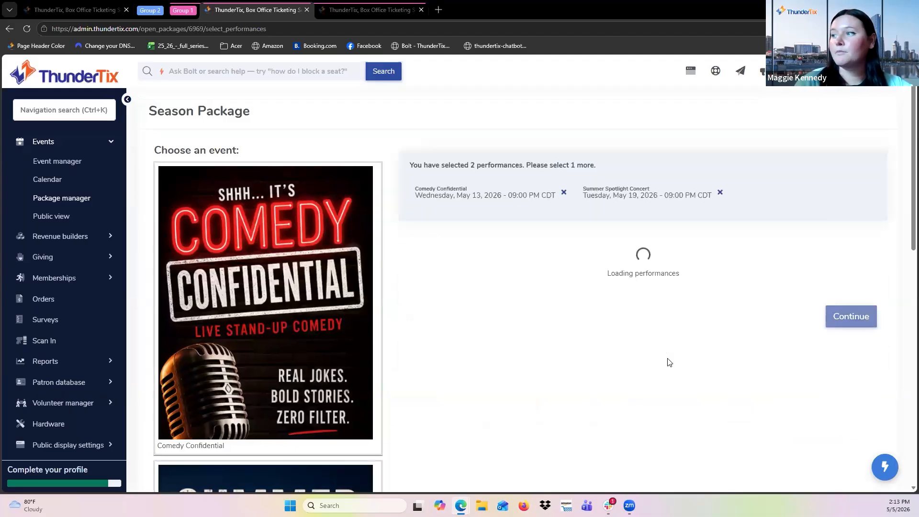
click(824, 289)
scroll(527, 441, down, 2)
scroll(528, 441, down, 1)
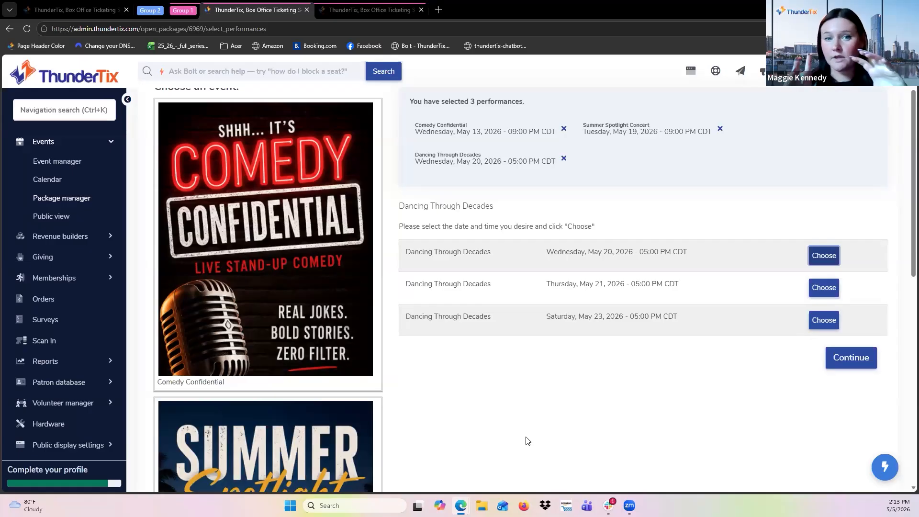
scroll(662, 380, up, 1)
scroll(662, 380, down, 1)
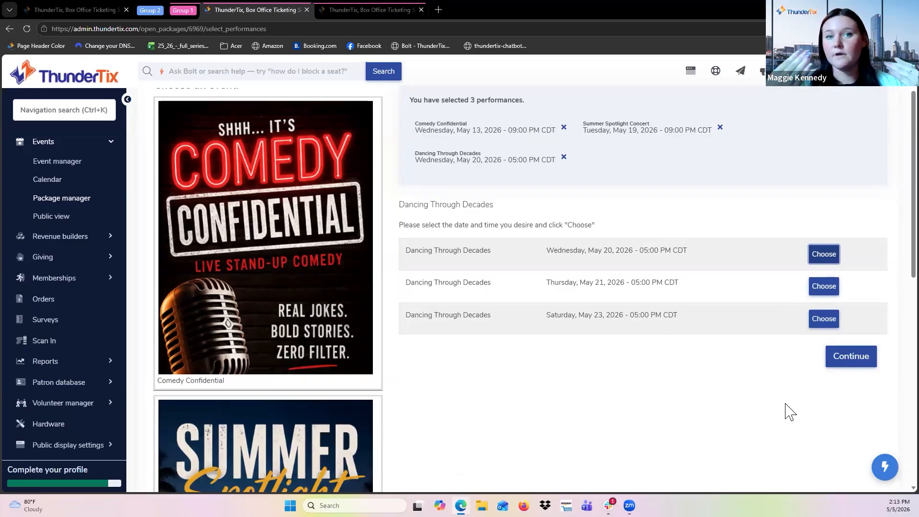
scroll(805, 408, up, 1)
click(848, 369)
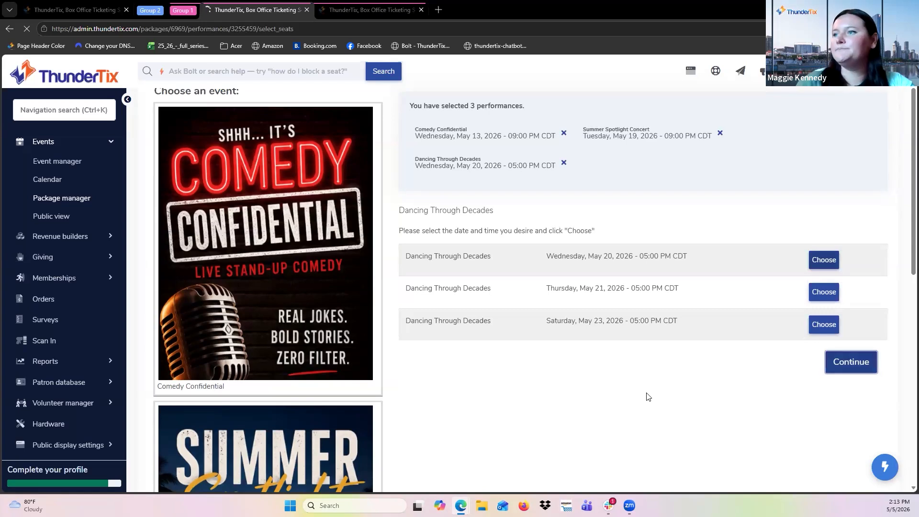
Select seat GG 103 in the balcony center and apply the same seats to all events.
scroll(648, 397, down, 4)
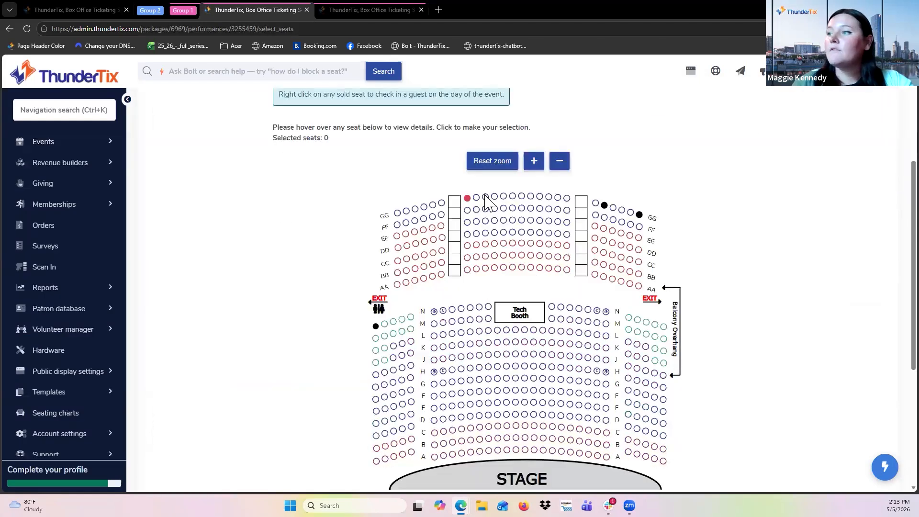
click(486, 197)
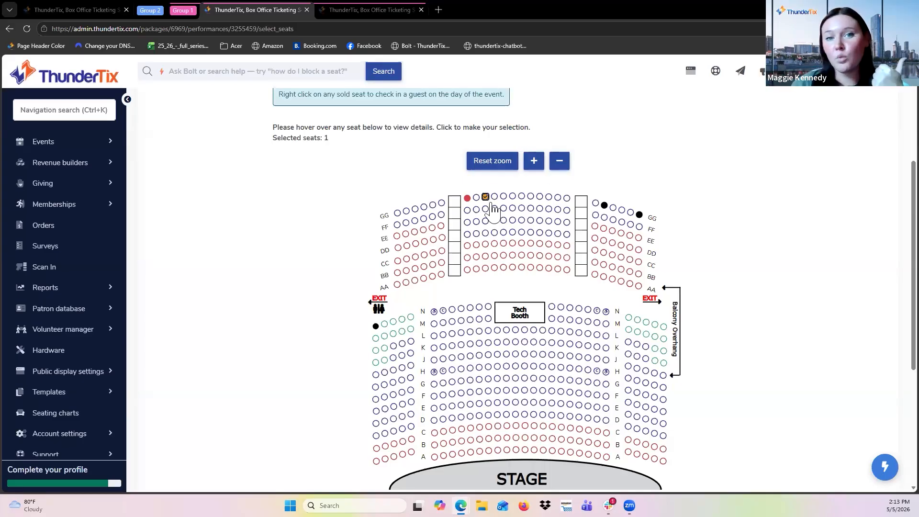
scroll(503, 230, down, 1)
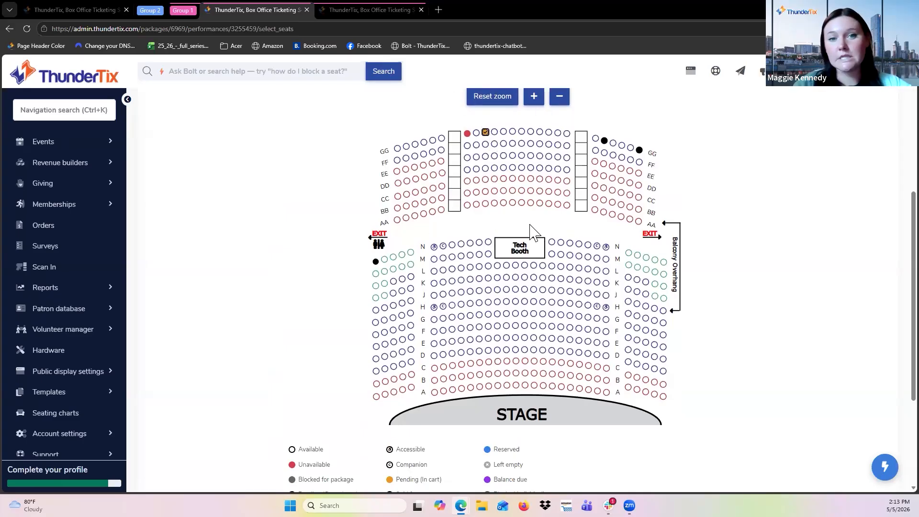
scroll(751, 318, down, 3)
click(729, 417)
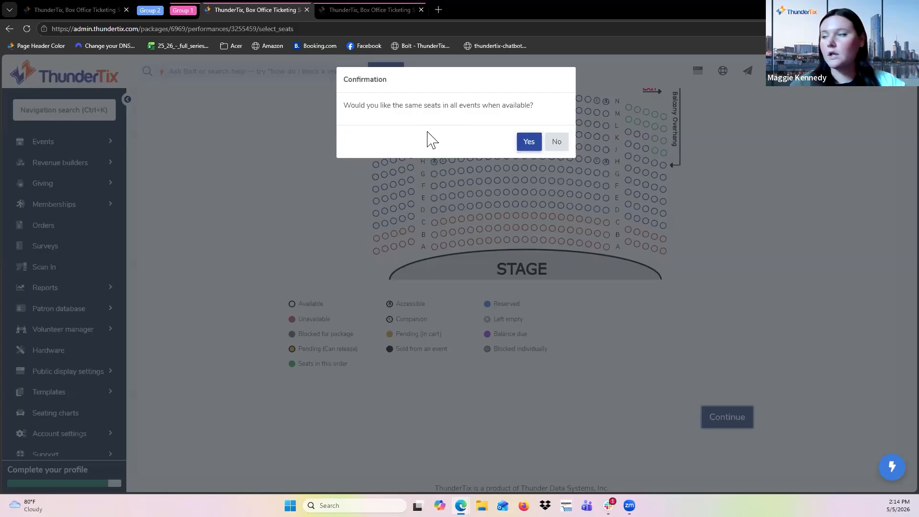
click(530, 142)
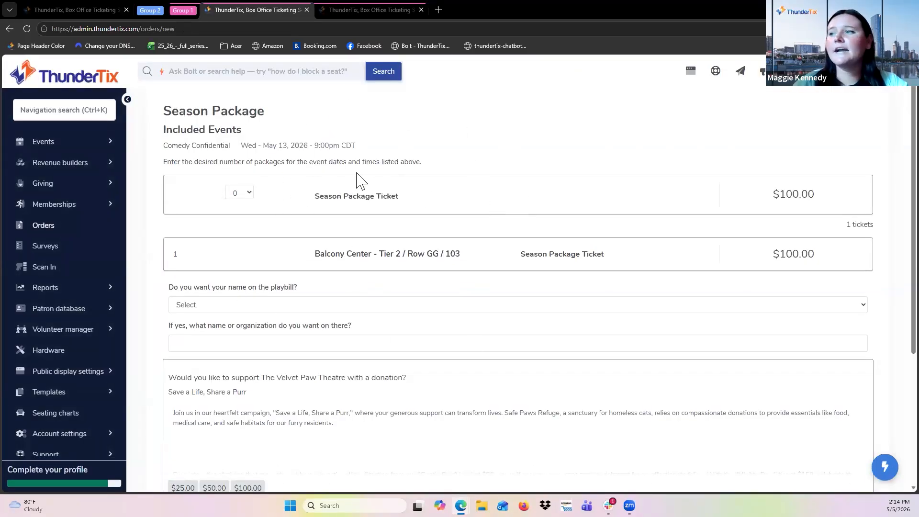
Set the Season Package Ticket quantity to 1 and continue to checkout.
click(249, 192)
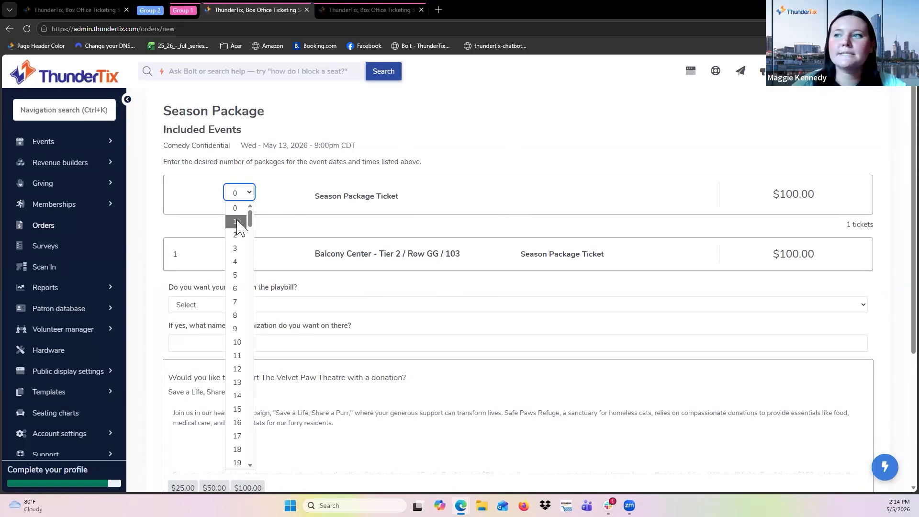
click(238, 210)
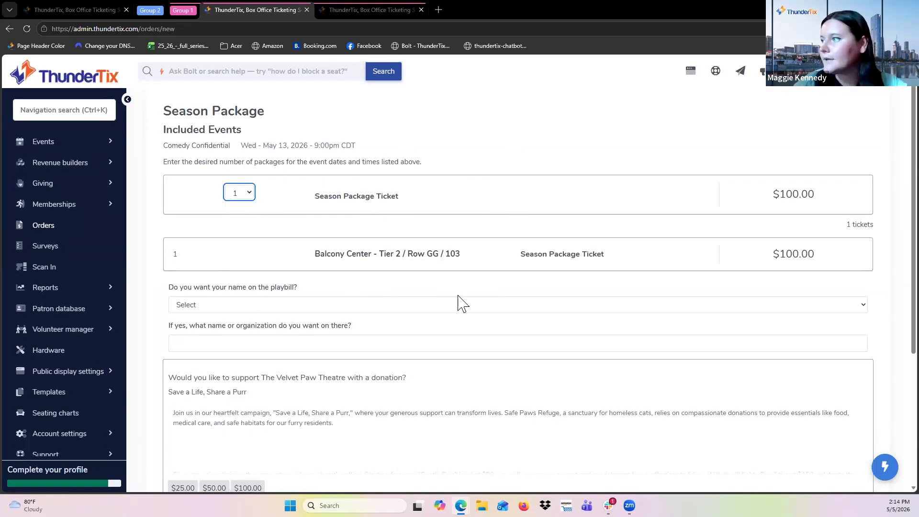
scroll(459, 305, down, 2)
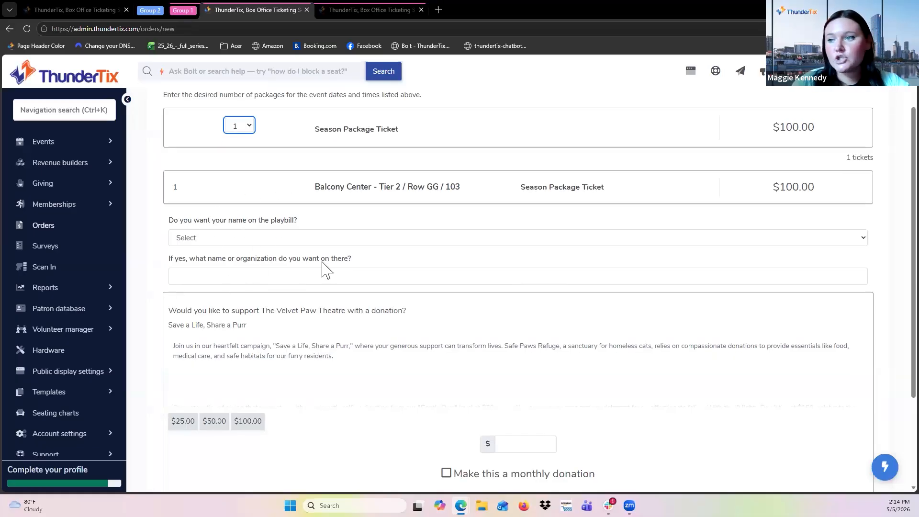
scroll(325, 269, down, 2)
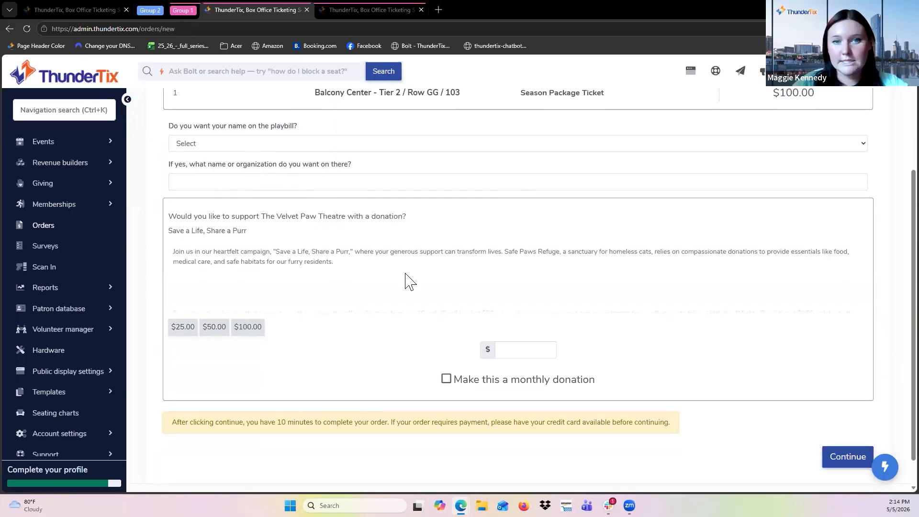
scroll(795, 398, down, 1)
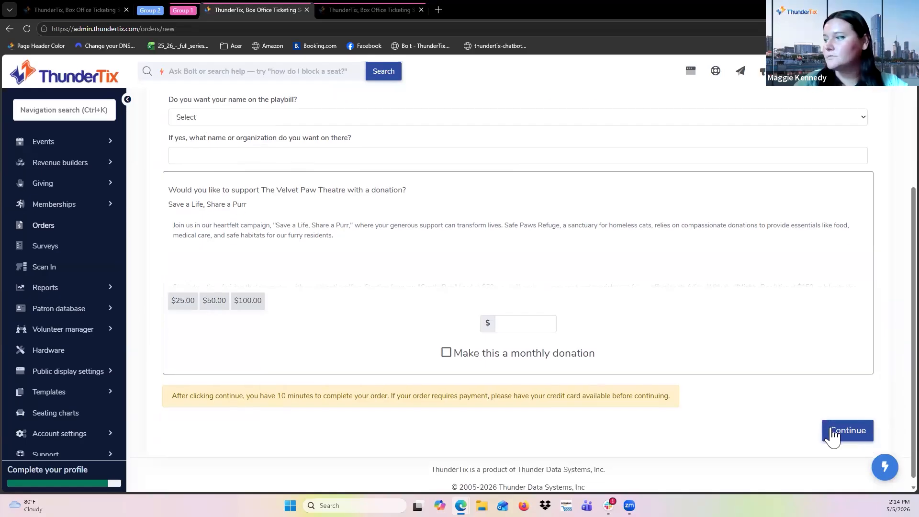
click(836, 432)
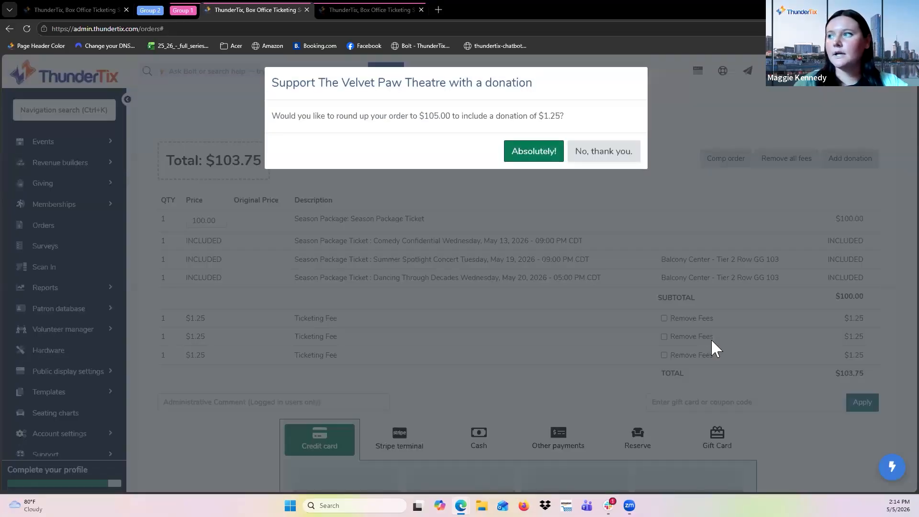
Decline the round-up donation offer and review the order summary lines.
click(608, 151)
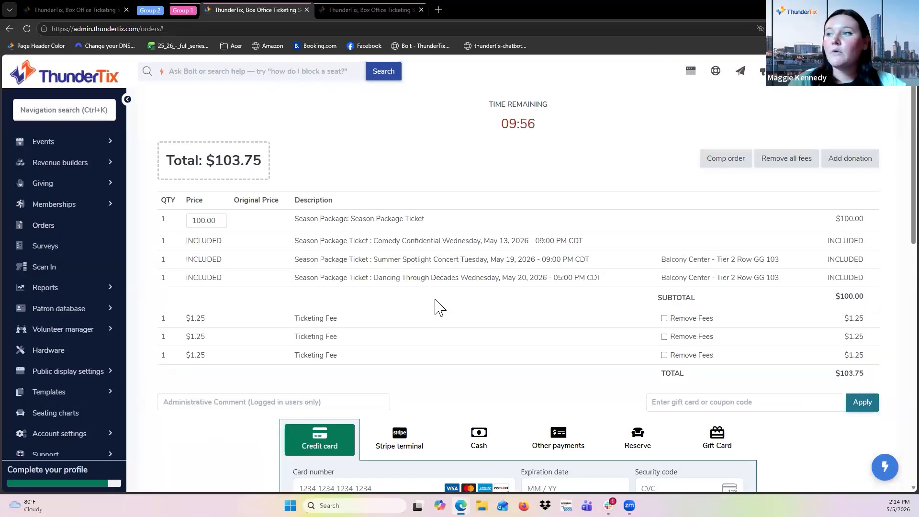
scroll(439, 306, down, 1)
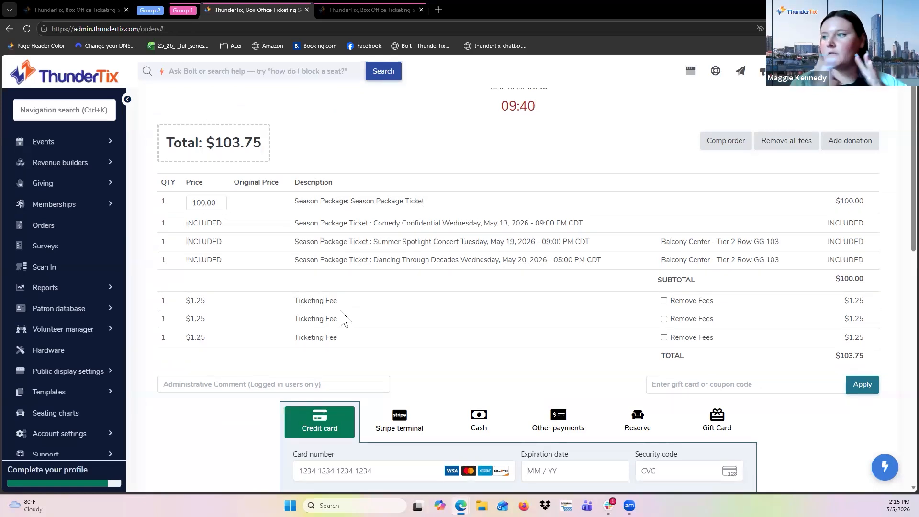
scroll(345, 318, up, 1)
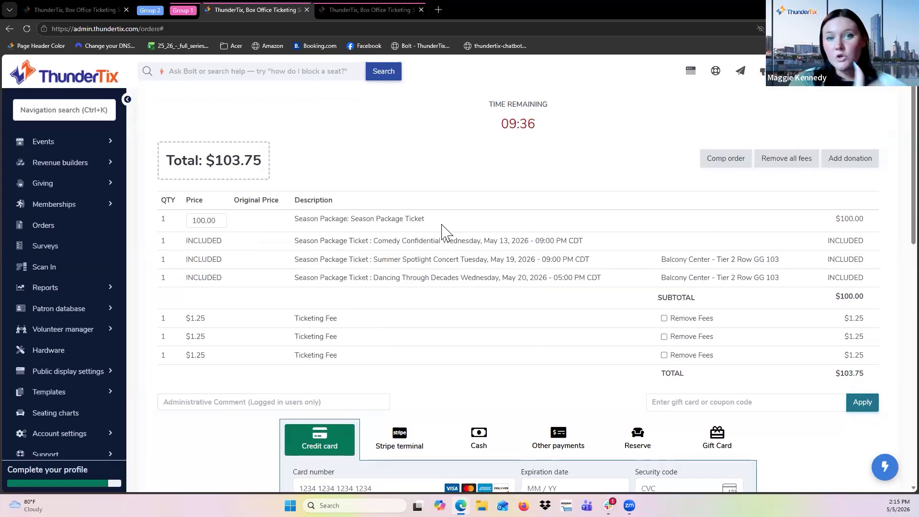
Open the organization's public display site.
click(693, 78)
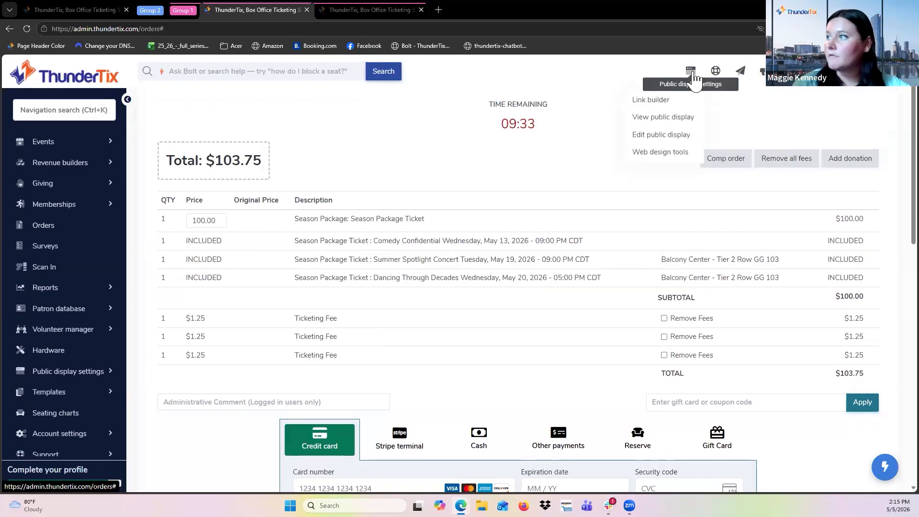
click(662, 118)
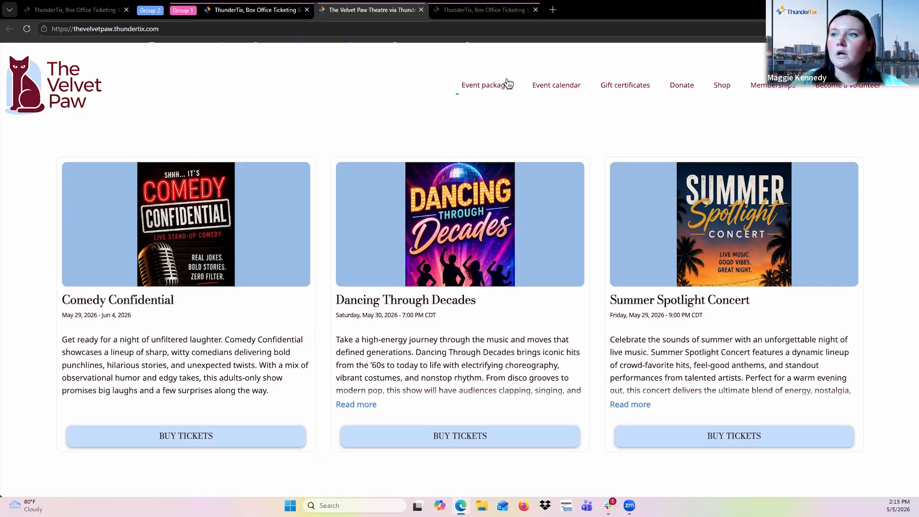
Open the Season Package from the public event packages listing and select it for purchase.
click(488, 87)
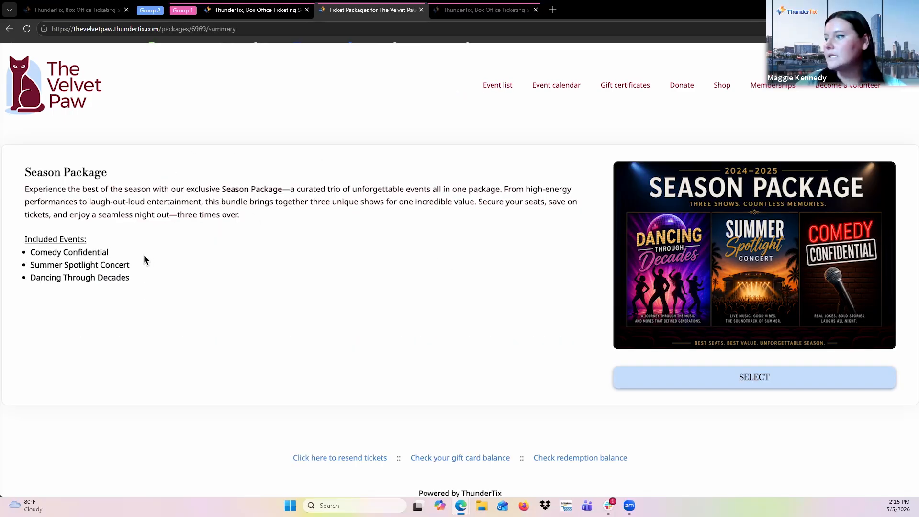
click(688, 381)
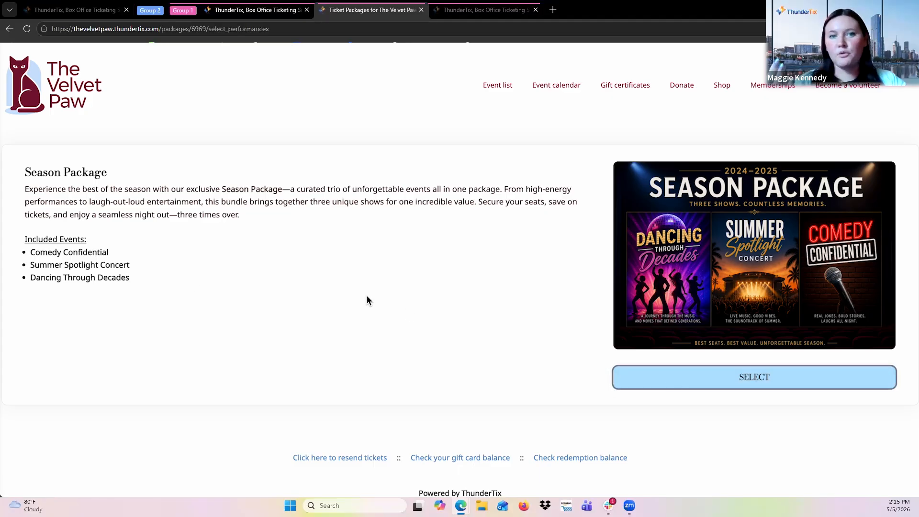
scroll(367, 300, down, 2)
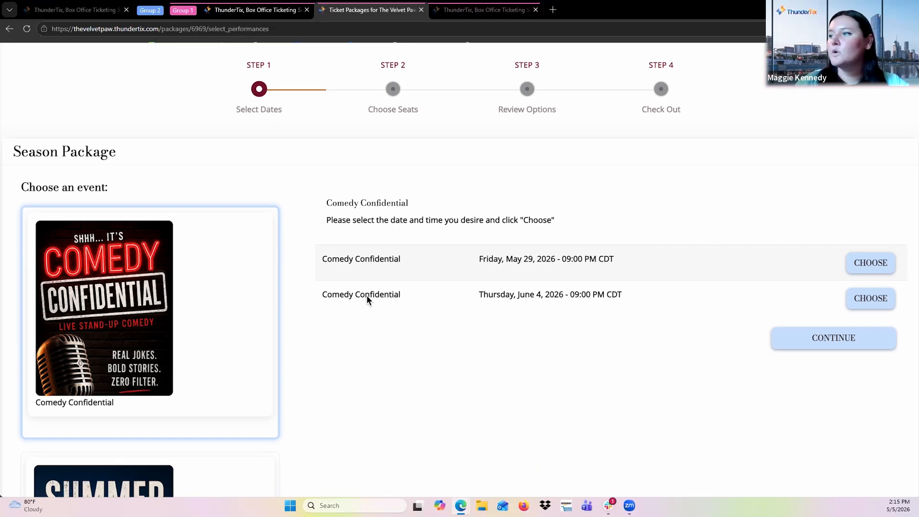
Choose the May 29 Comedy Confidential, May 29 Summer Spotlight Concert and May 30 Dancing Through Decades performances, then continue.
click(868, 272)
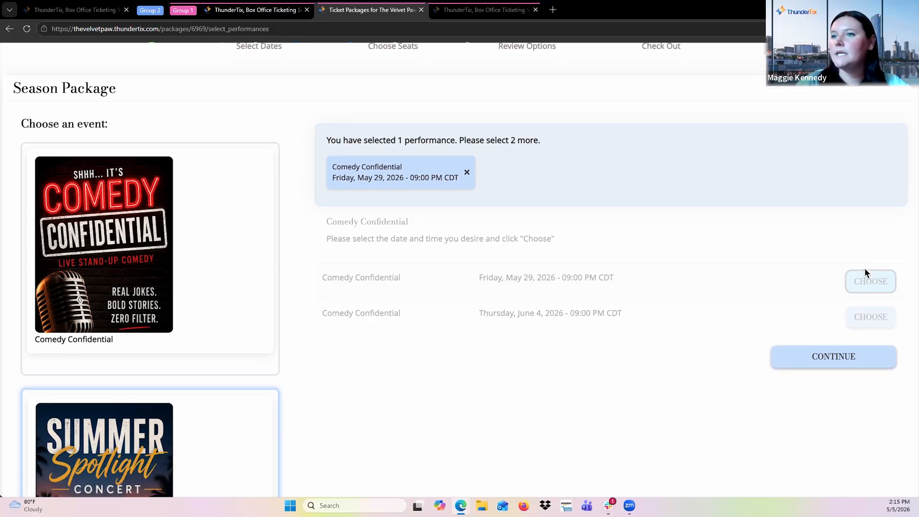
click(868, 209)
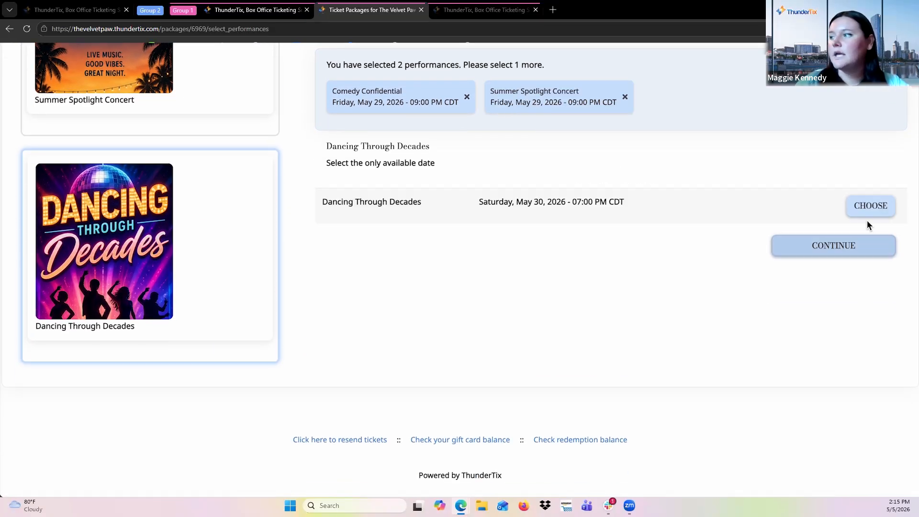
click(869, 210)
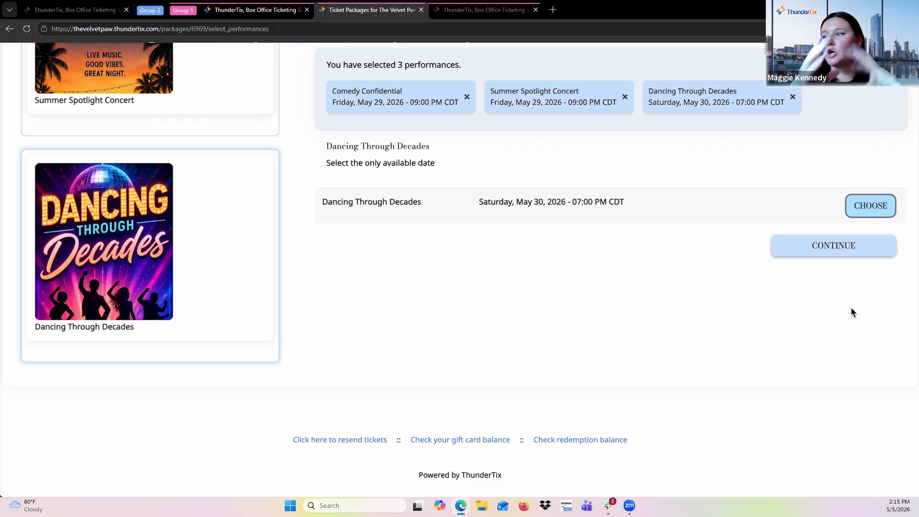
click(856, 255)
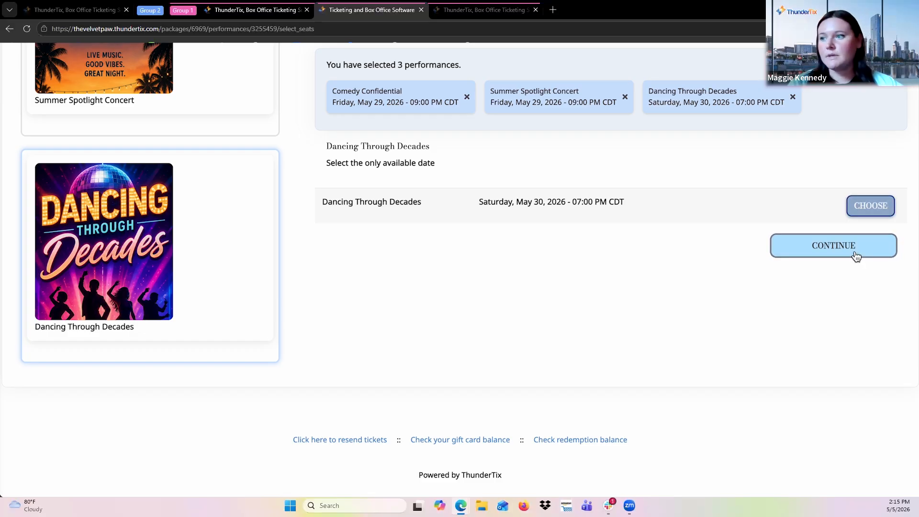
Select seat GG 103 in the balcony center tier and continue to the review options.
scroll(737, 301, down, 8)
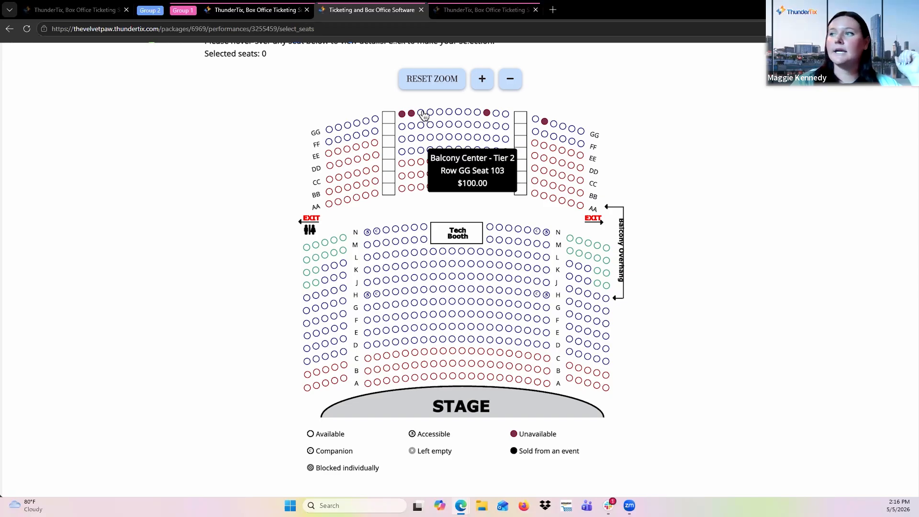
scroll(701, 344, down, 3)
click(665, 410)
click(536, 138)
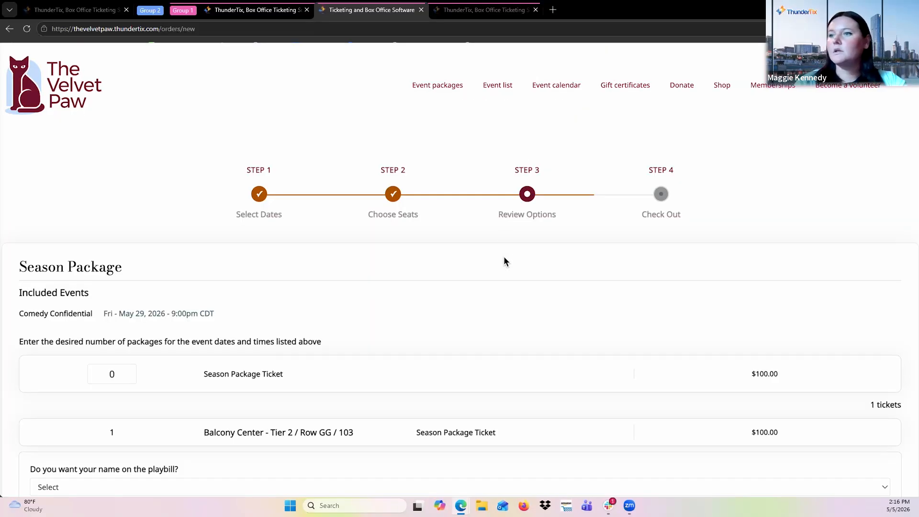
Set the Season Package Ticket quantity to 1.
scroll(504, 257, down, 1)
click(126, 306)
text(1)
click(389, 338)
scroll(389, 337, down, 3)
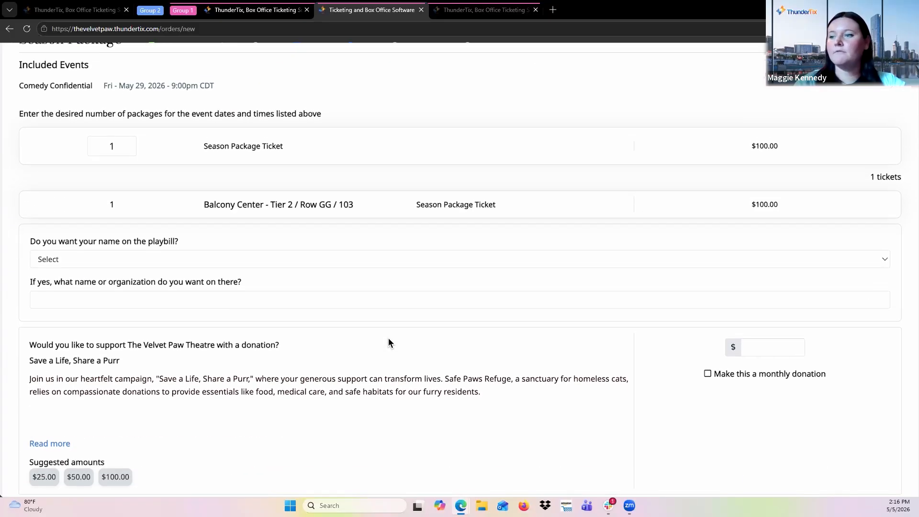
Continue to checkout, decline the round-up donation offer, and review the order lines, fees and total.
scroll(481, 400, down, 2)
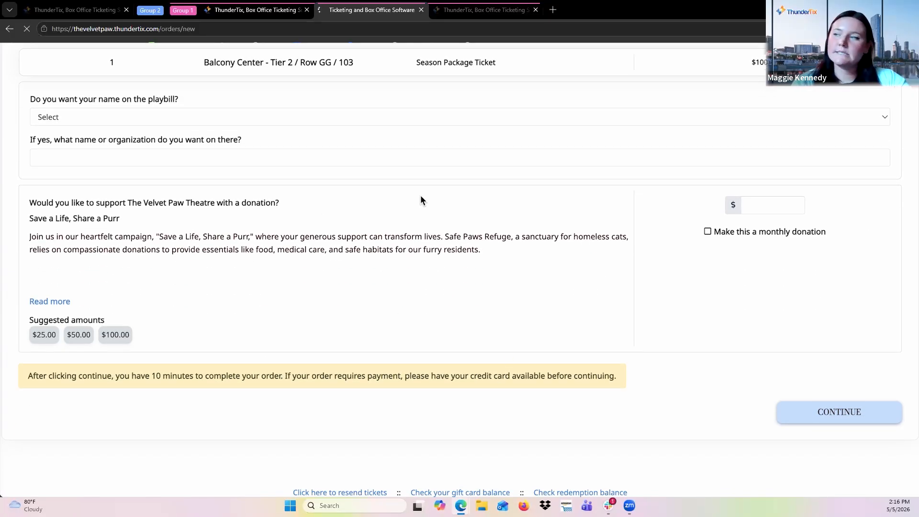
click(829, 419)
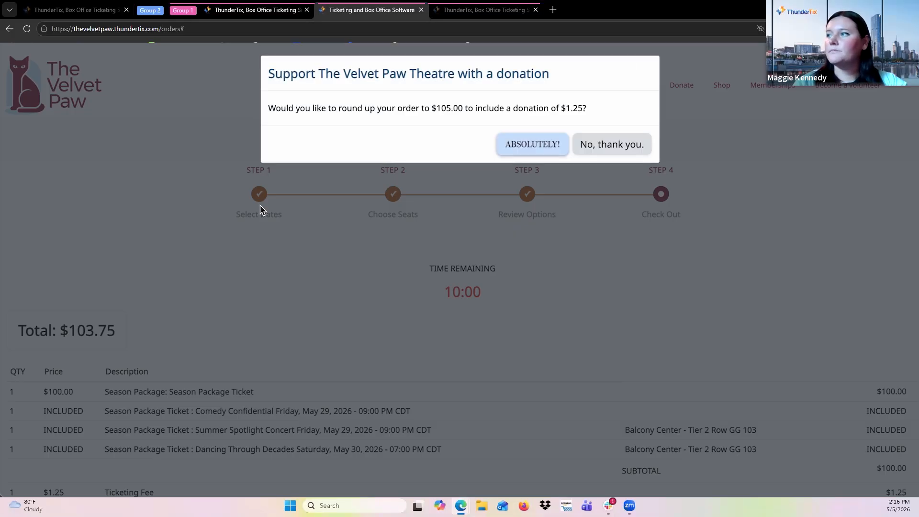
click(601, 151)
scroll(525, 306, down, 3)
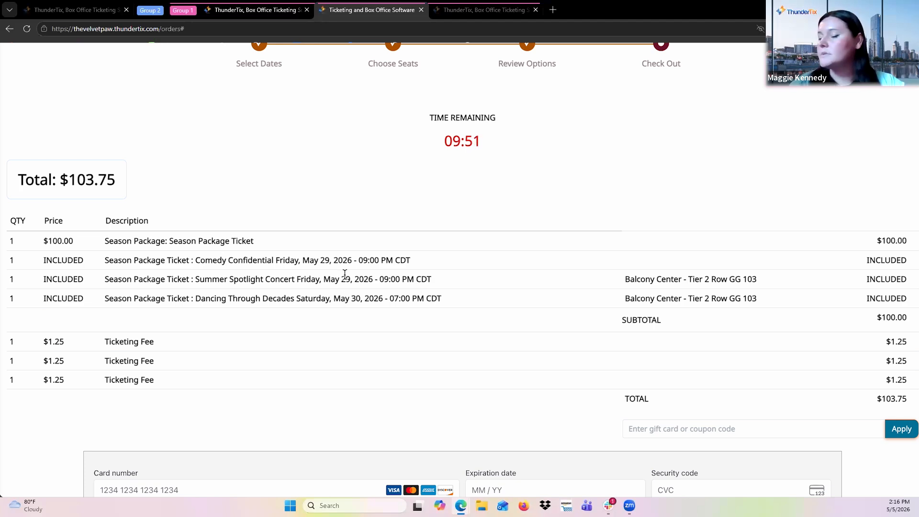
scroll(355, 314, up, 3)
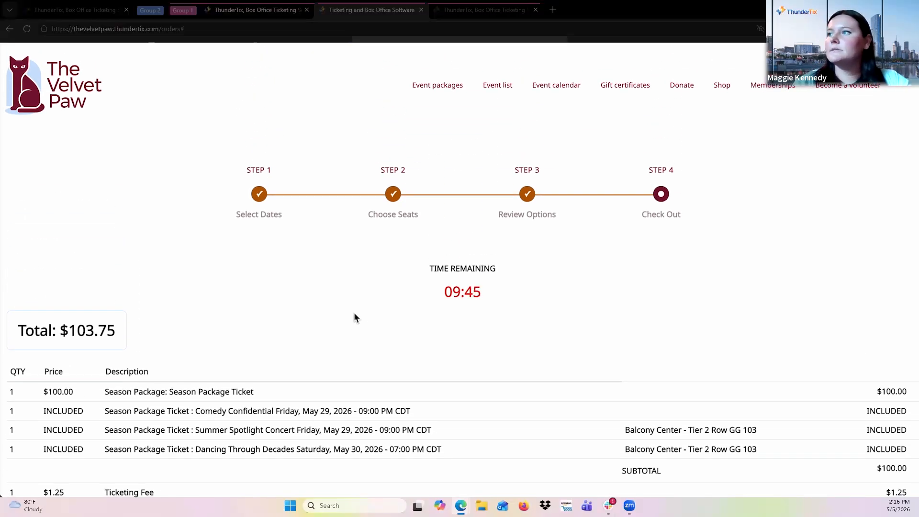
Switch back to the admin tab with the new Season Bundle package and open its Selection Method section.
key(alt+Tab)
click(354, 11)
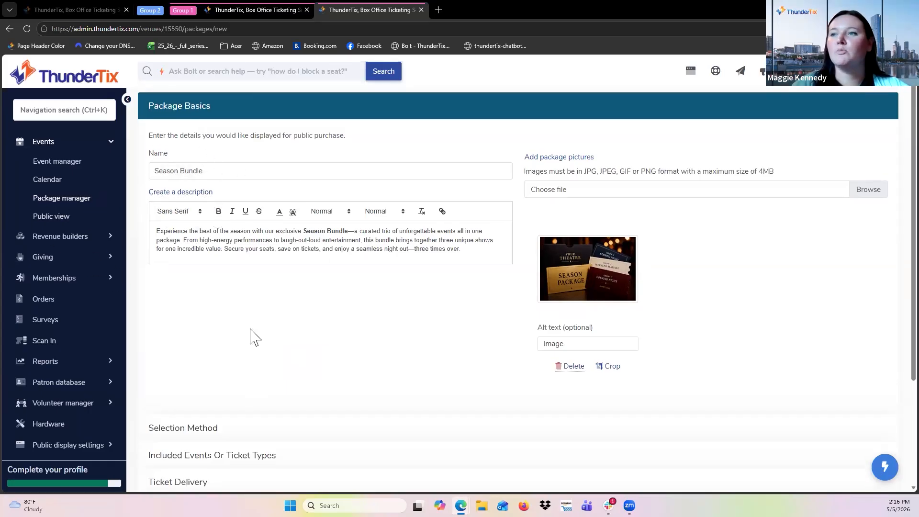
scroll(381, 287, down, 1)
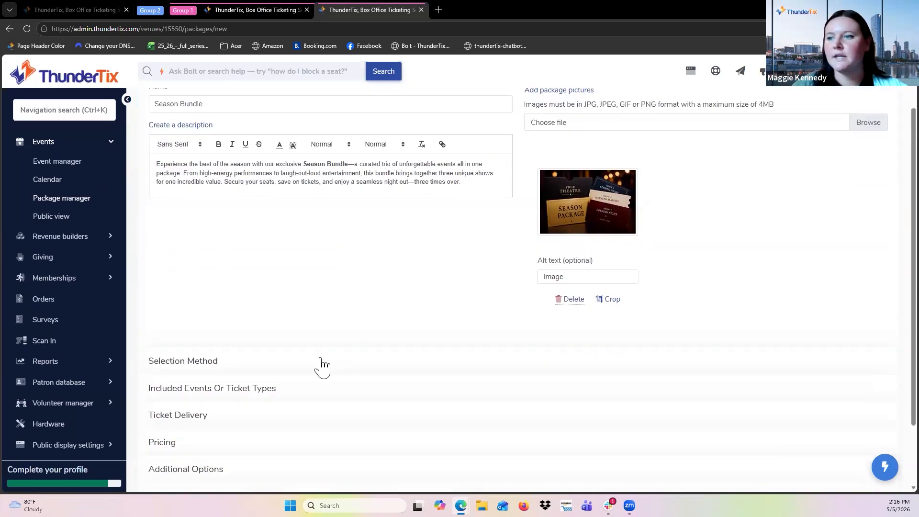
click(310, 372)
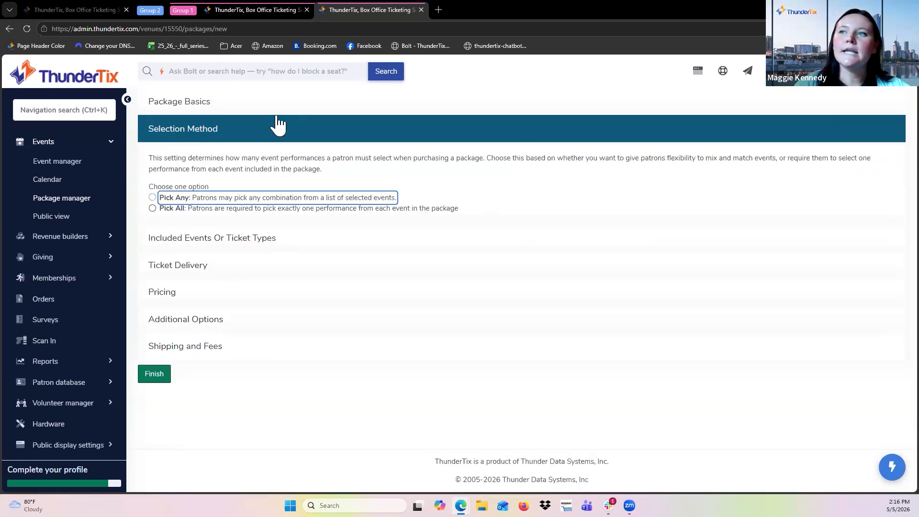
Choose the Pick Any selection method and require patrons to pick at least 2 events.
click(152, 198)
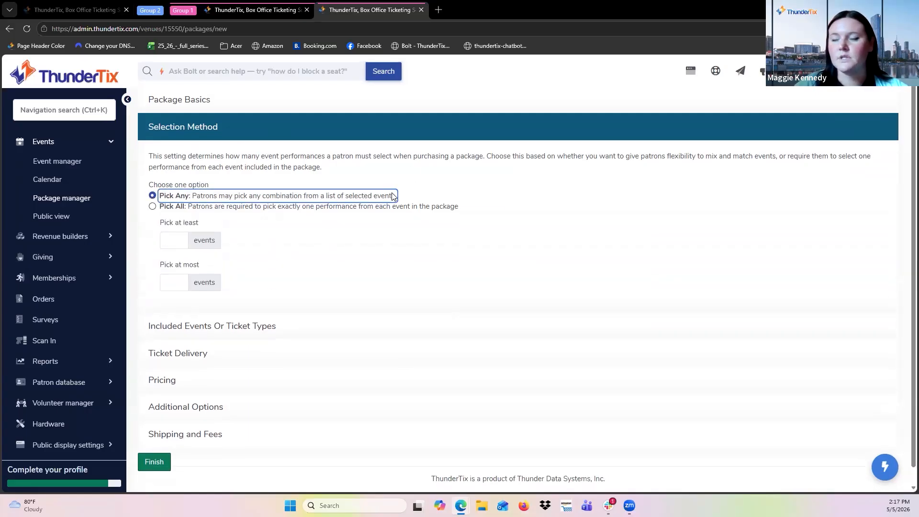
scroll(239, 191, down, 1)
scroll(238, 234, up, 4)
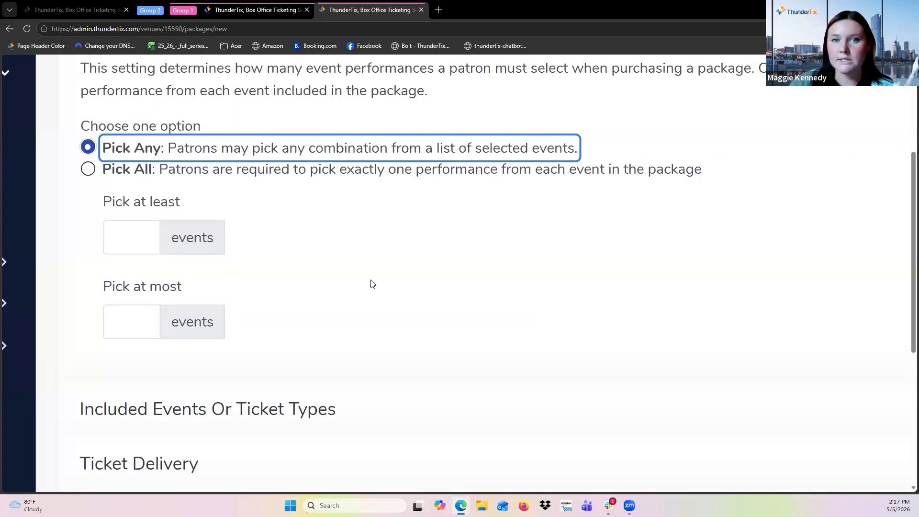
click(308, 264)
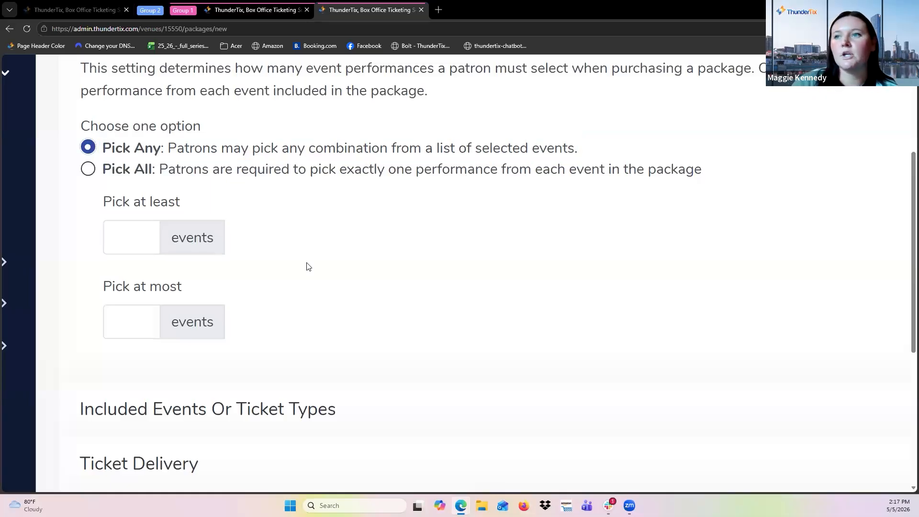
click(128, 232)
text(2)
Open the included events section and tick Summer Spotlight Concert and Dancing Through Decades for the package.
scroll(294, 268, down, 1)
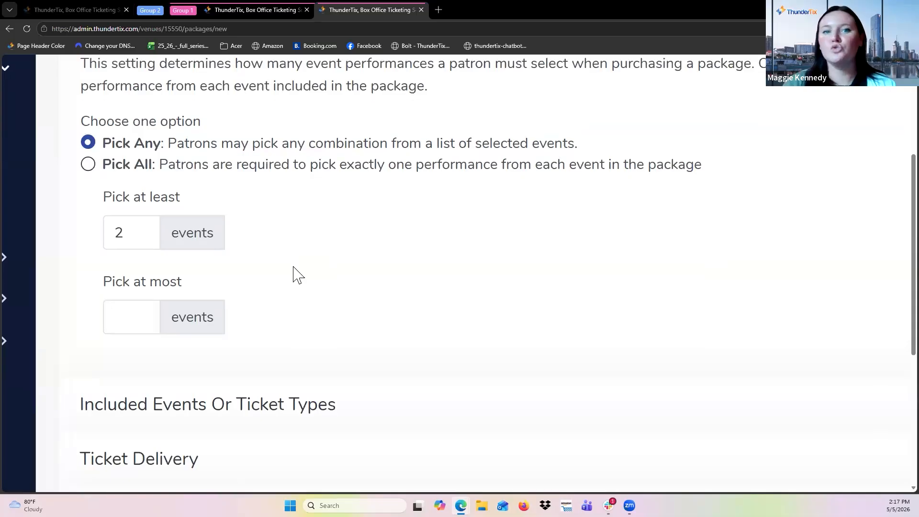
scroll(293, 267, down, 5)
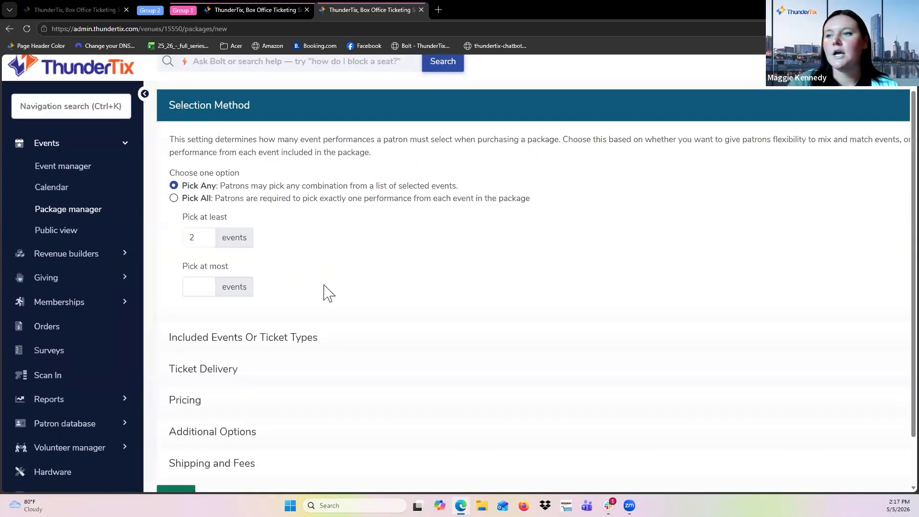
scroll(325, 295, down, 1)
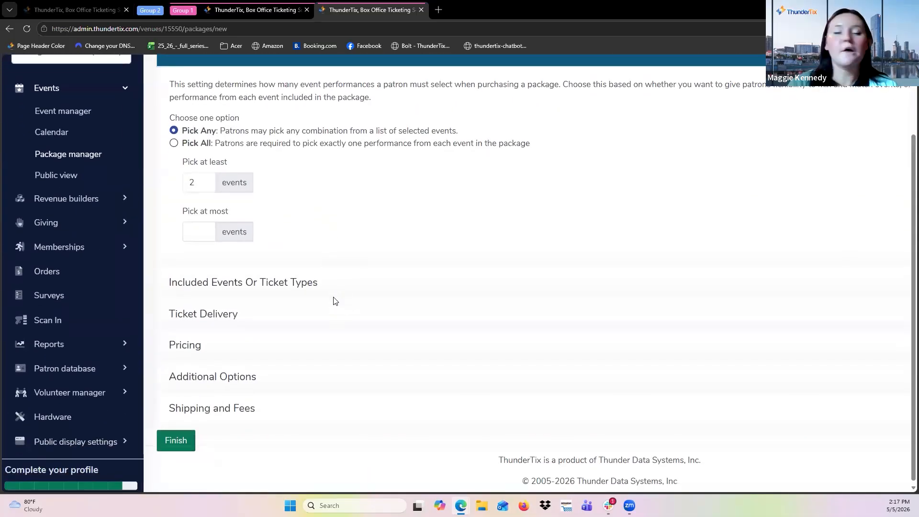
click(288, 282)
scroll(394, 232, up, 3)
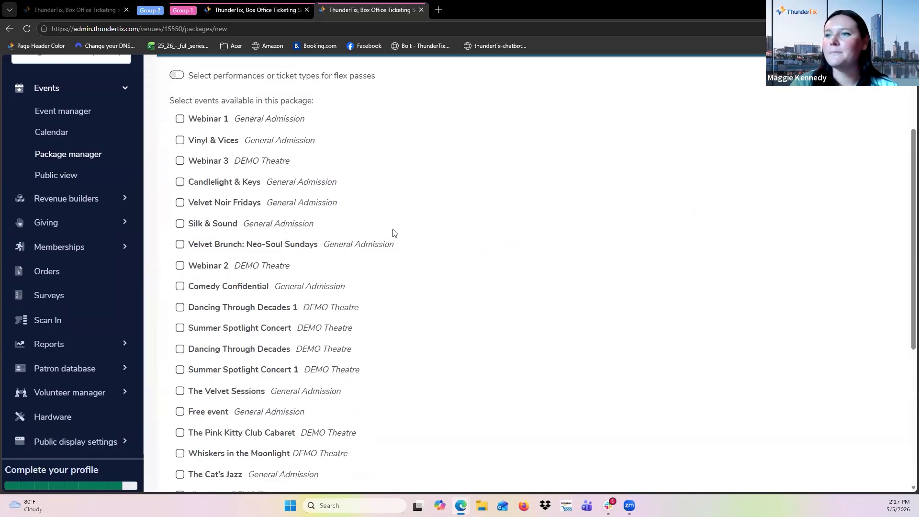
scroll(338, 306, down, 2)
scroll(325, 278, up, 1)
scroll(325, 277, up, 2)
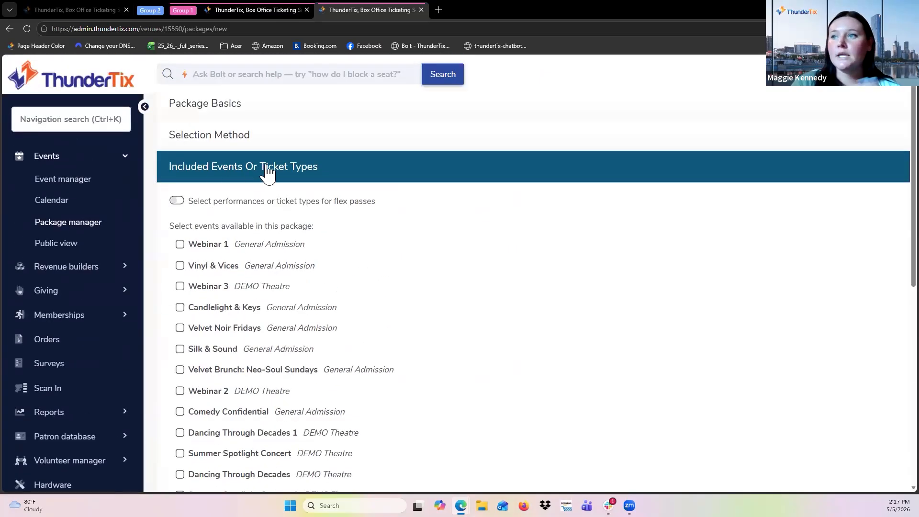
scroll(352, 305, down, 4)
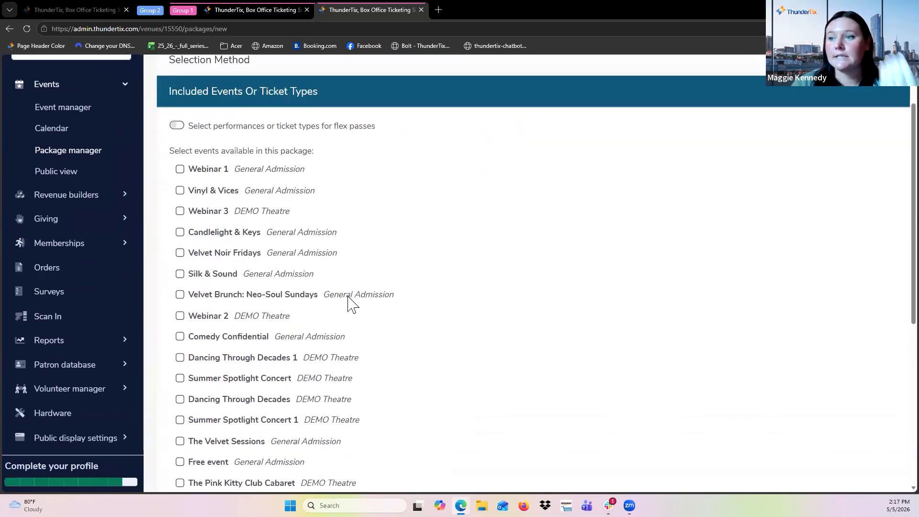
click(180, 274)
click(180, 233)
scroll(406, 370, down, 4)
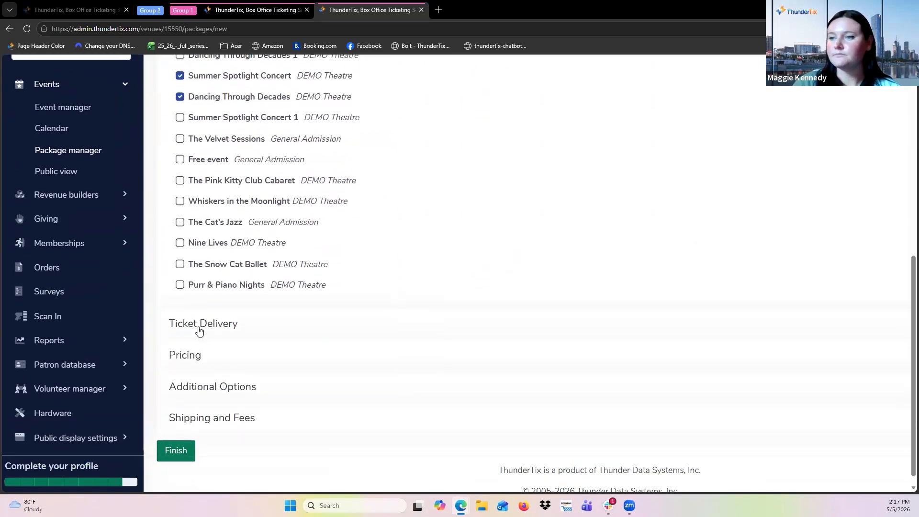
Open ticket delivery and choose Subscription to deliver tickets immediately.
click(244, 330)
scroll(436, 214, up, 6)
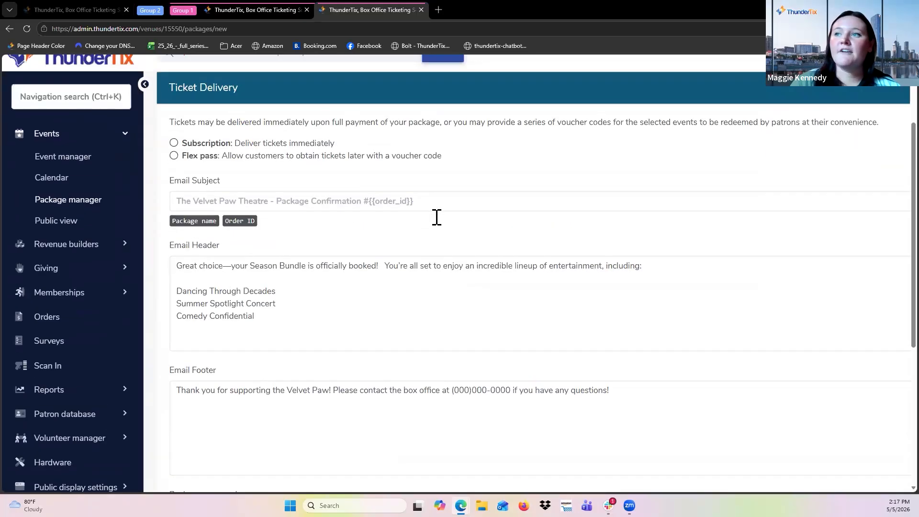
click(176, 172)
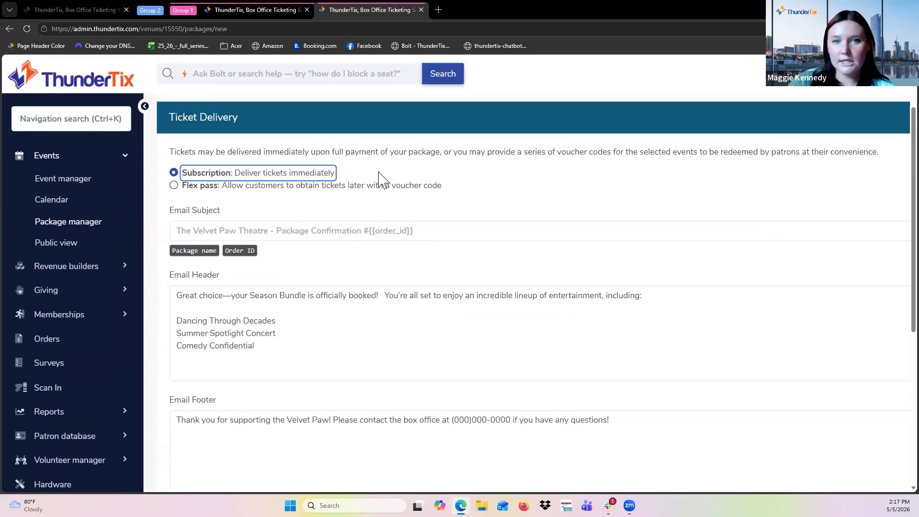
Apply a 10% bundled discount off standard ticket pricing, then open the additional options section.
scroll(417, 182, down, 1)
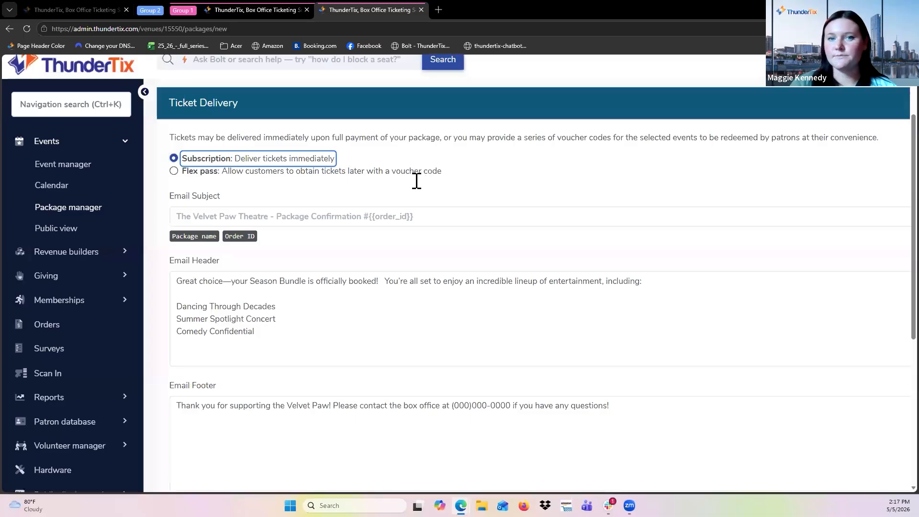
scroll(316, 312, down, 3)
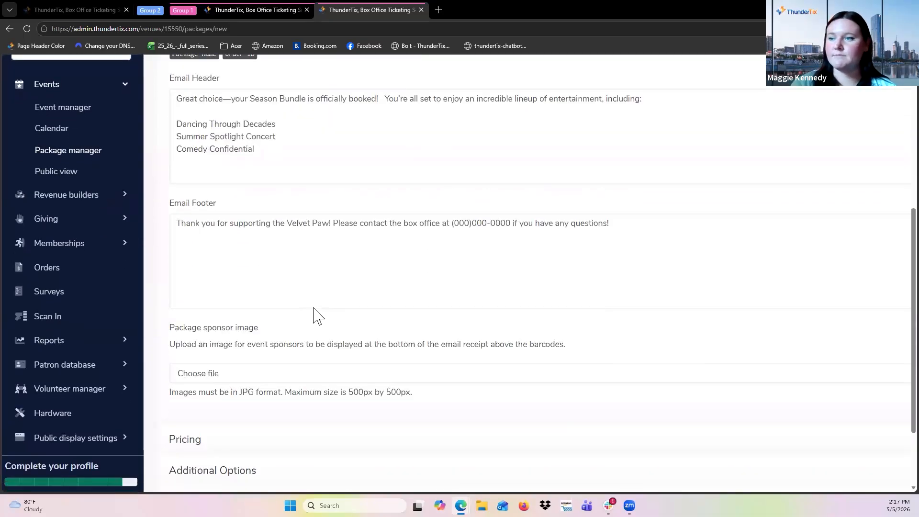
scroll(311, 369, down, 2)
click(220, 340)
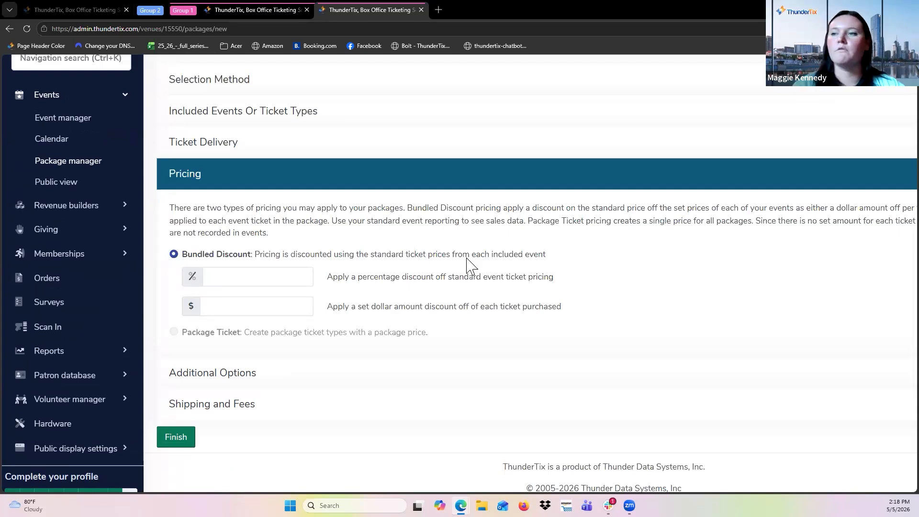
click(259, 276)
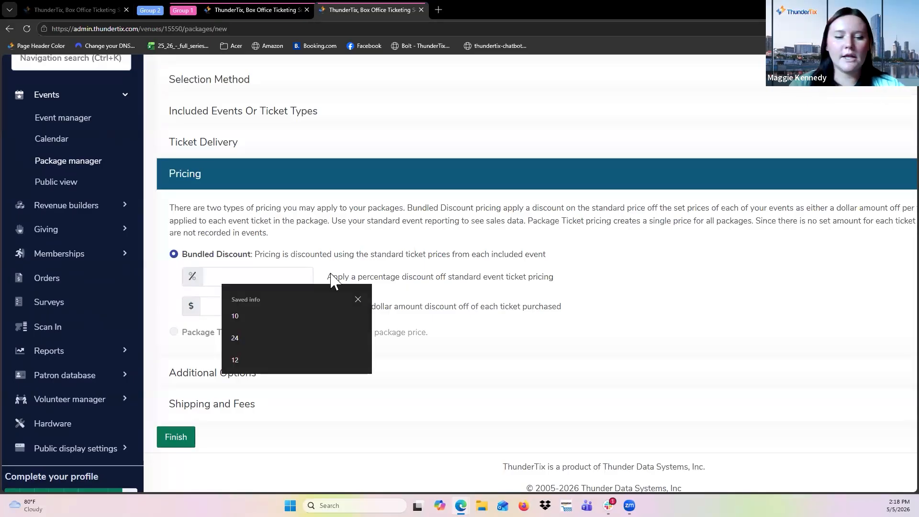
text(10)
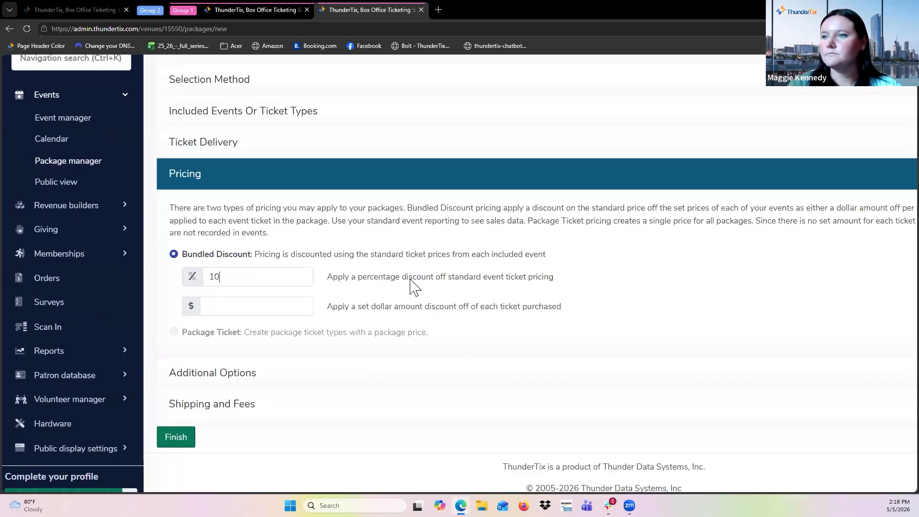
click(335, 386)
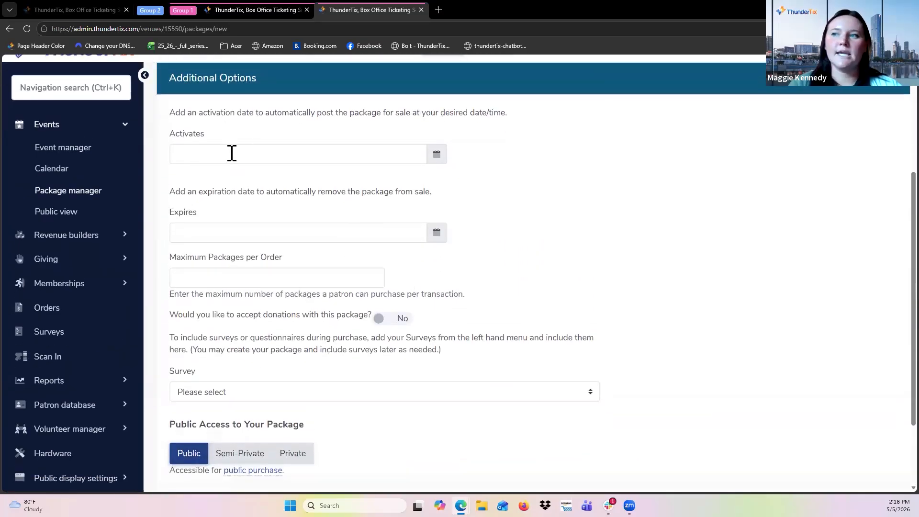
Turn on donations for the package and tick the Save a Life, Share a Purr donation.
scroll(394, 301, down, 1)
click(400, 291)
scroll(403, 353, down, 1)
scroll(404, 353, up, 1)
click(210, 309)
Attach the "Do you want your name on the playbill?" survey to the package.
scroll(349, 378, down, 1)
scroll(347, 386, down, 1)
click(294, 343)
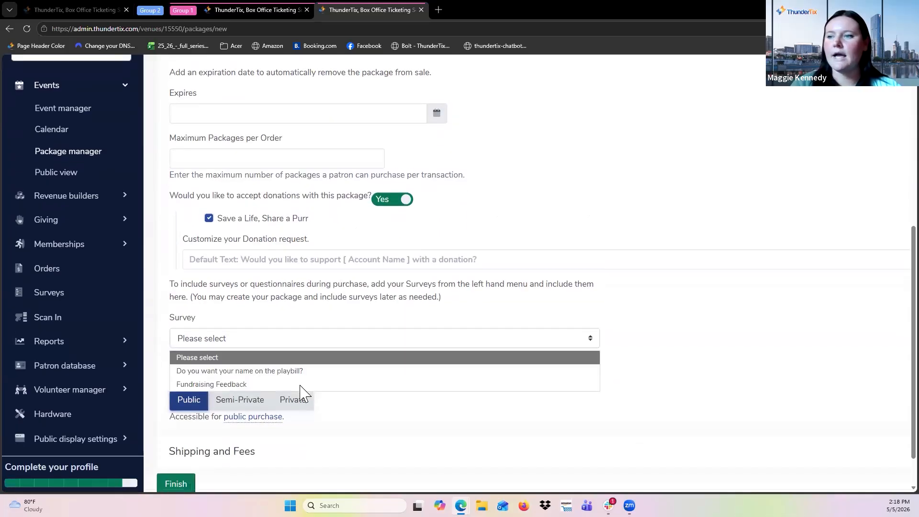
click(302, 372)
Add a $10 per-package fee named Package Fee, then finish creating the package.
scroll(355, 431, down, 1)
click(255, 411)
scroll(452, 211, down, 4)
scroll(452, 212, up, 2)
click(236, 255)
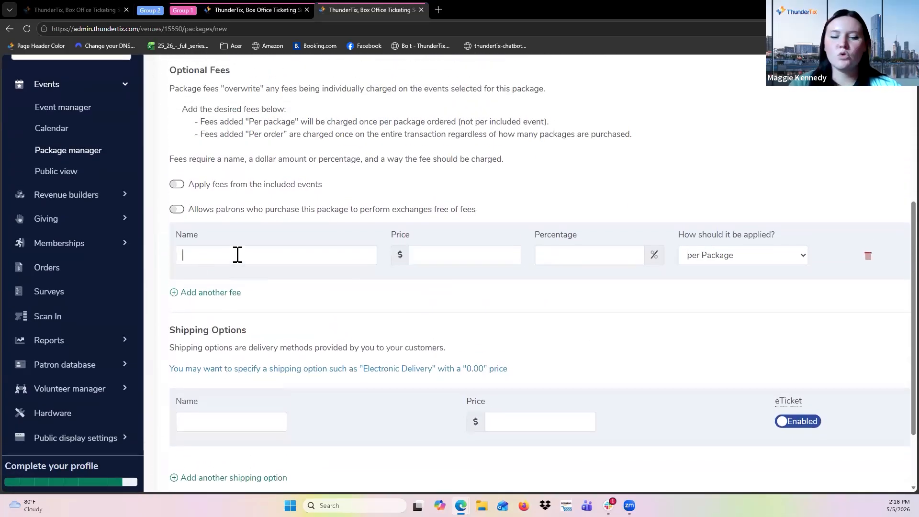
text(Package Fee)
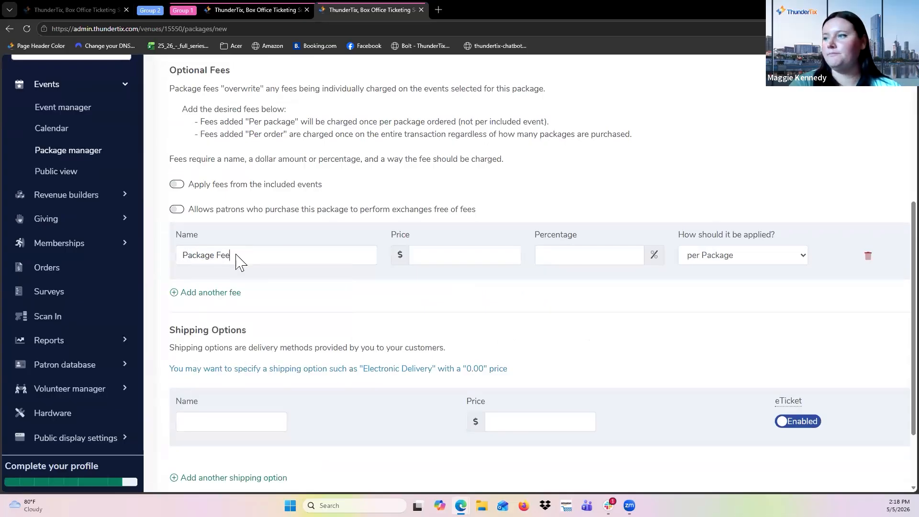
key(Tab)
text(10)
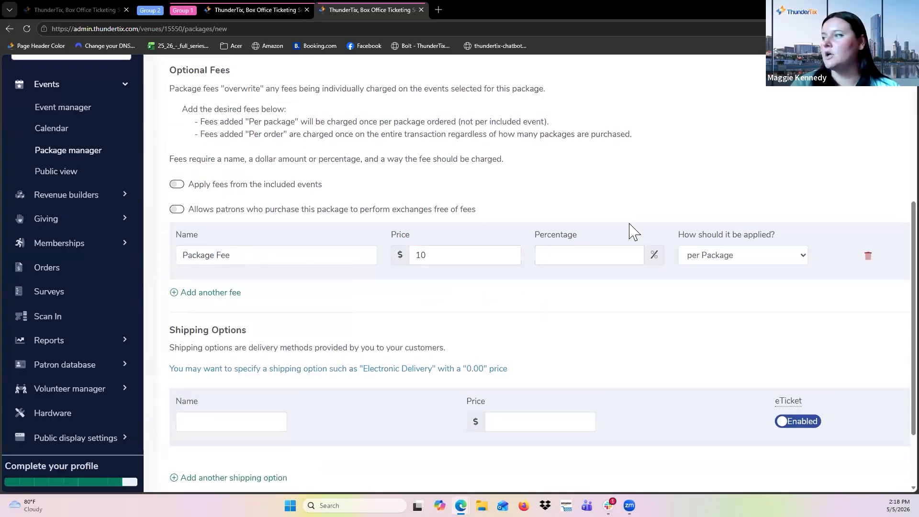
click(753, 261)
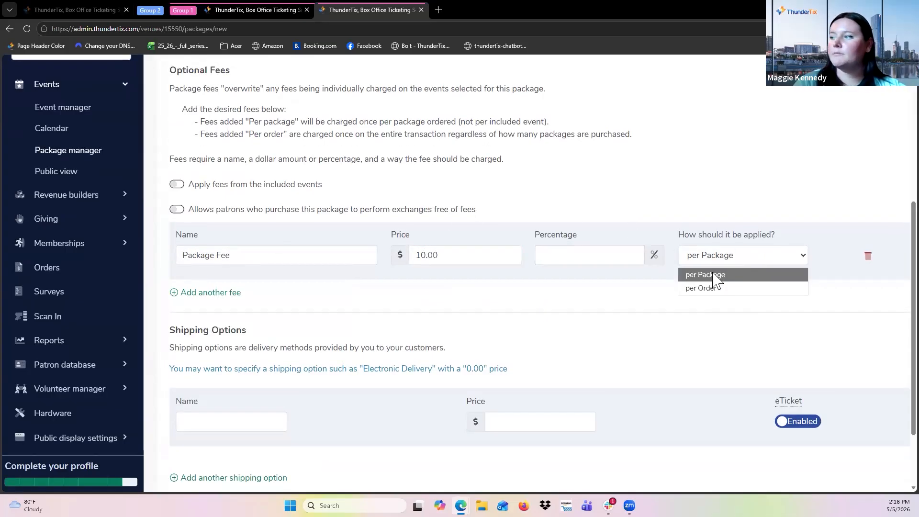
click(725, 280)
scroll(300, 429, down, 2)
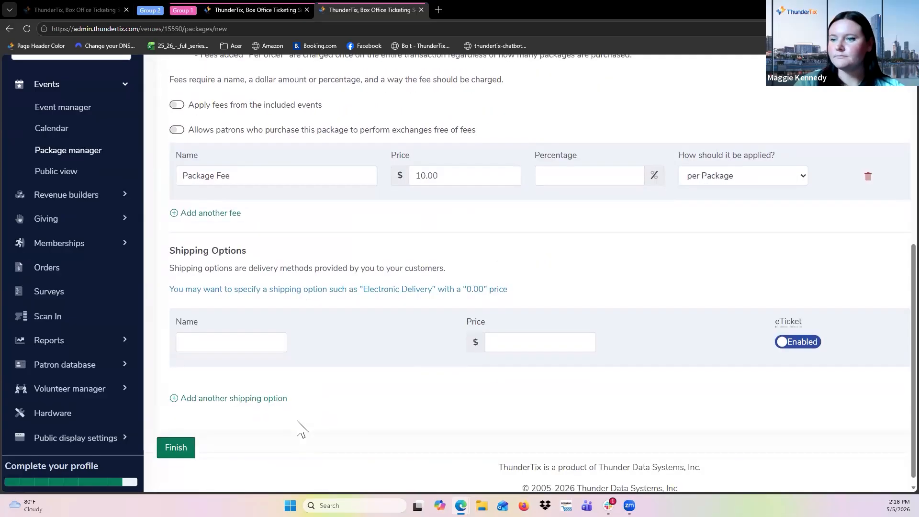
click(180, 436)
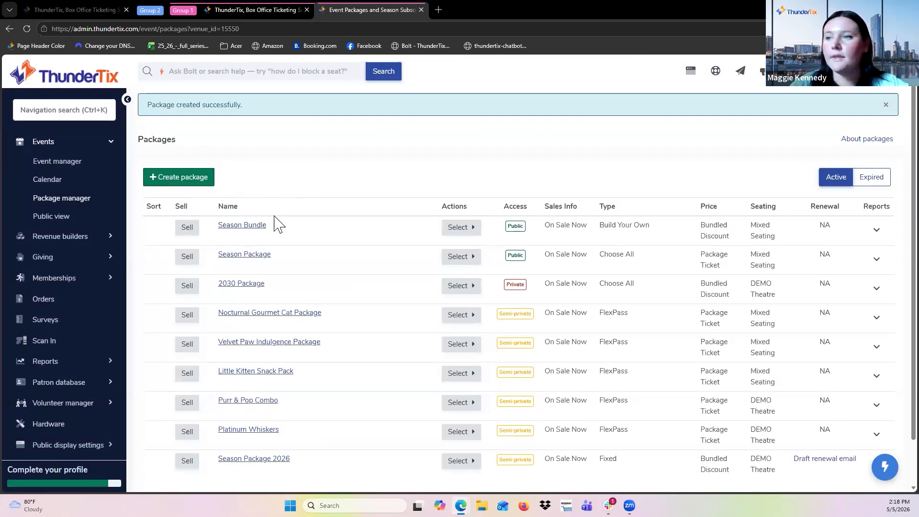
Start selling the Season Bundle, skip Comedy Confidential, and choose the May 26 Summer Spotlight Concert and May 20 Dancing Through Decades performances.
click(187, 230)
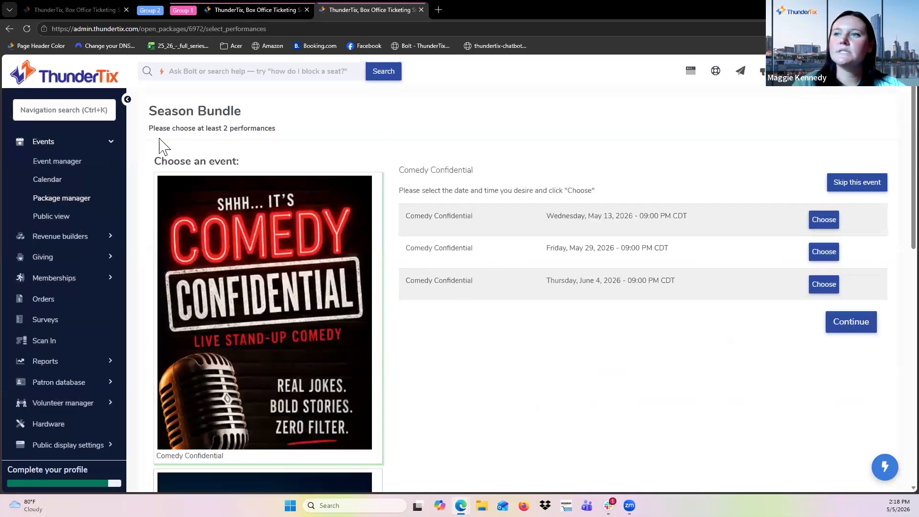
drag(150, 129, 286, 137)
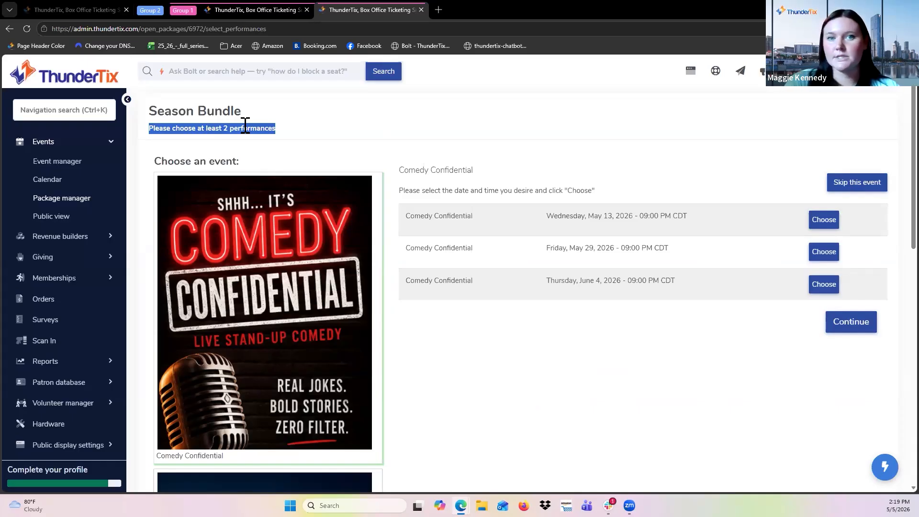
click(599, 314)
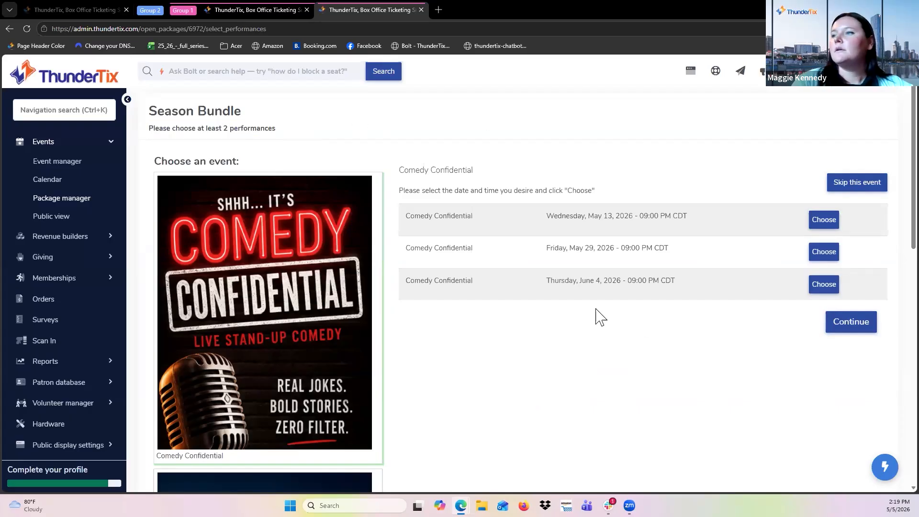
scroll(621, 322, down, 1)
scroll(627, 323, up, 1)
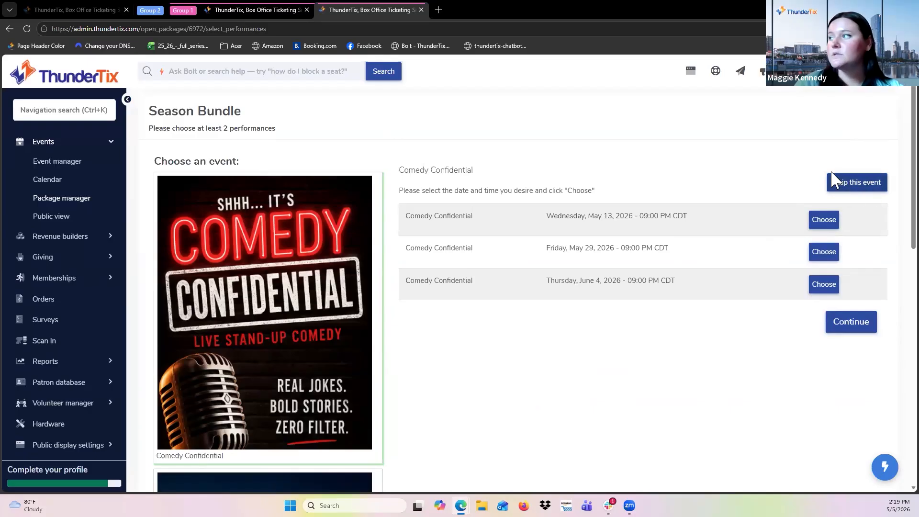
click(866, 178)
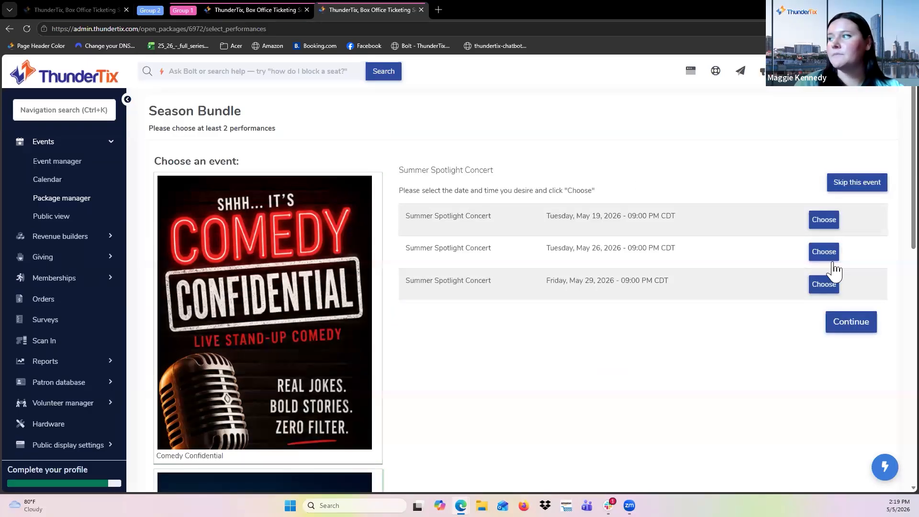
click(829, 255)
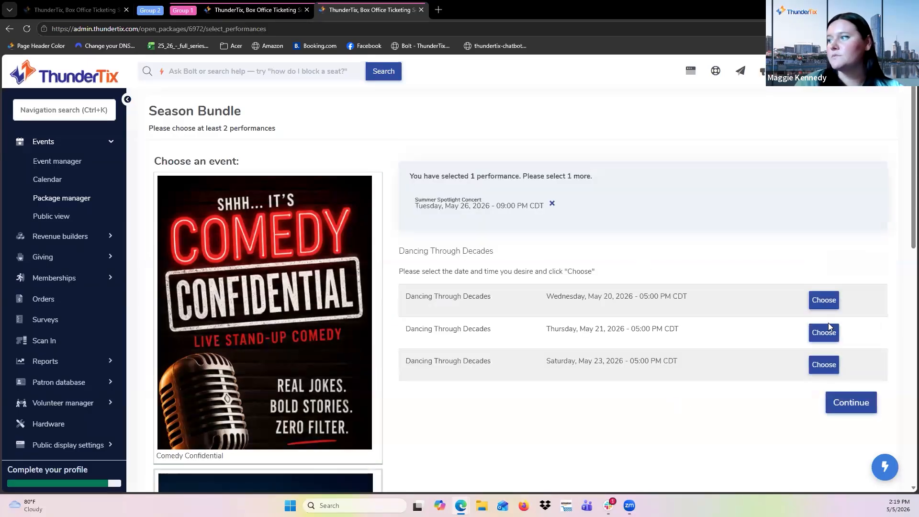
click(824, 300)
Review the selected performances and the list of events in the bundle.
scroll(559, 382, down, 10)
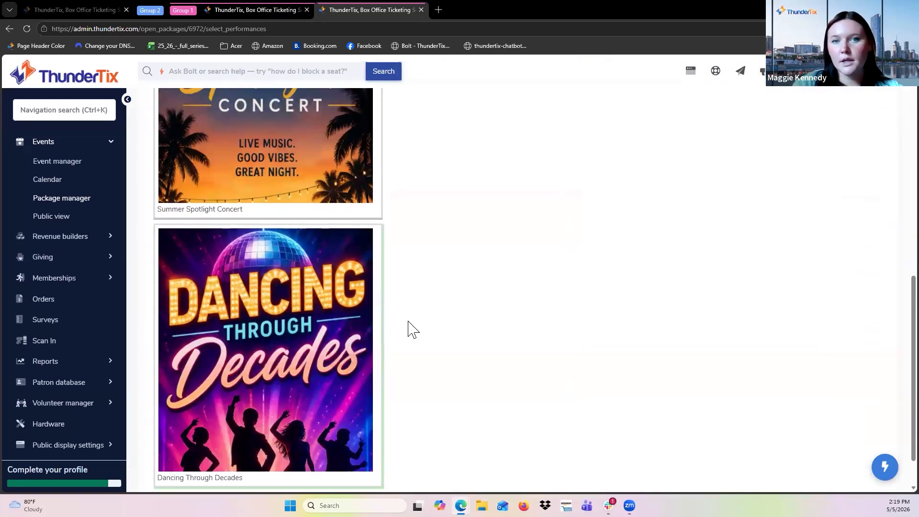
scroll(408, 320, down, 2)
scroll(408, 320, up, 10)
scroll(413, 330, up, 2)
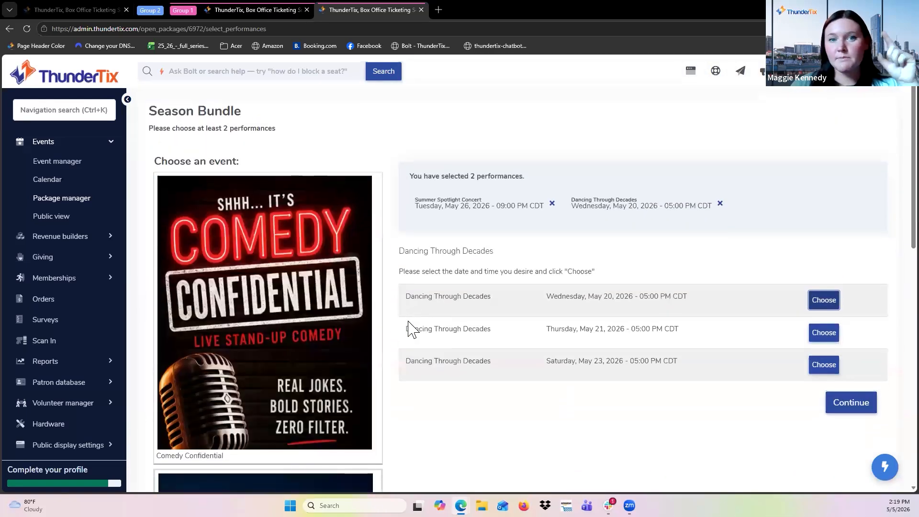
click(301, 379)
scroll(431, 282, up, 1)
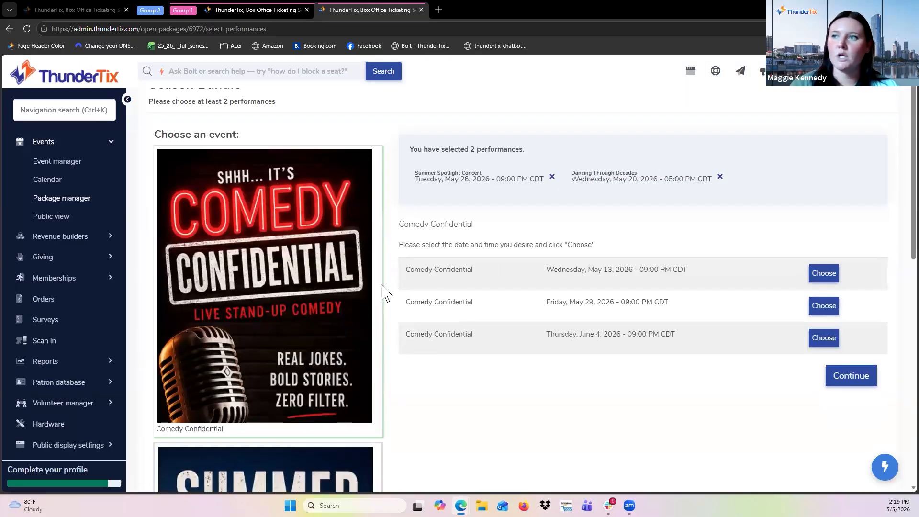
scroll(300, 404, down, 3)
click(252, 421)
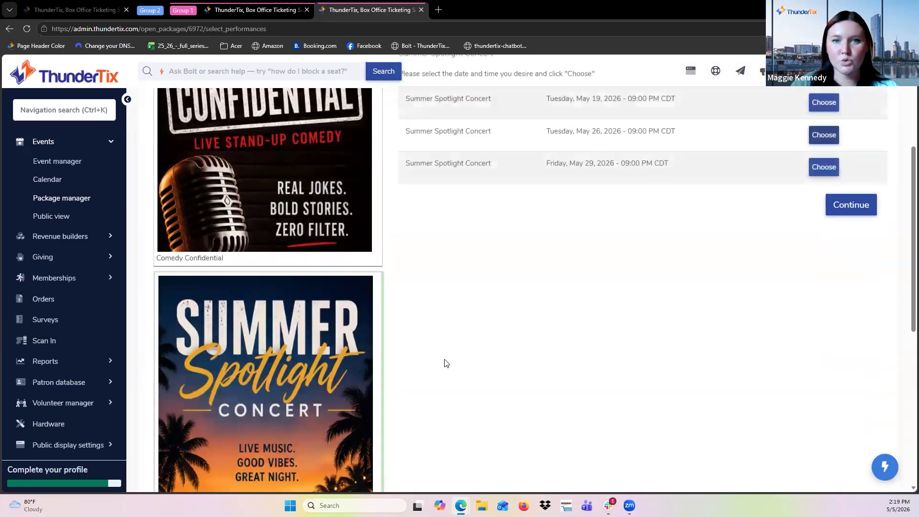
scroll(614, 273, up, 4)
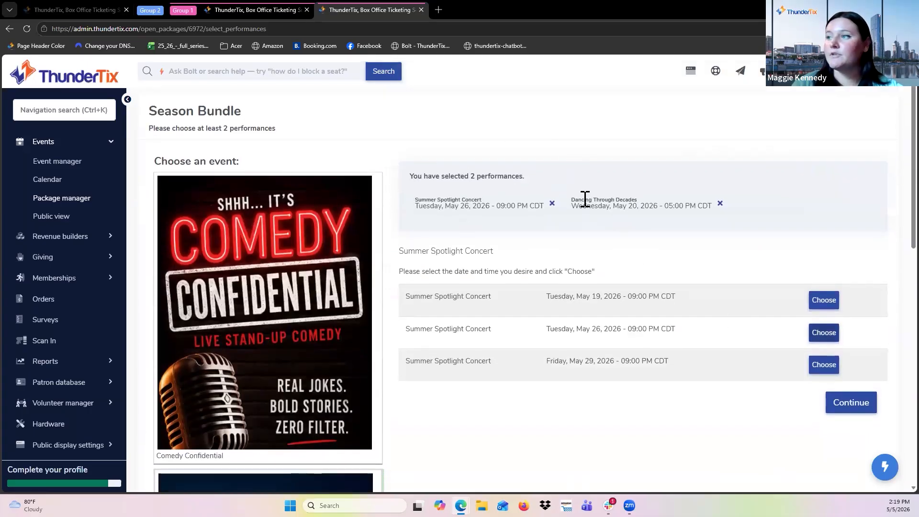
Continue to seat selection and pick a Balcony Center Tier 2 seat for the bundle.
click(843, 407)
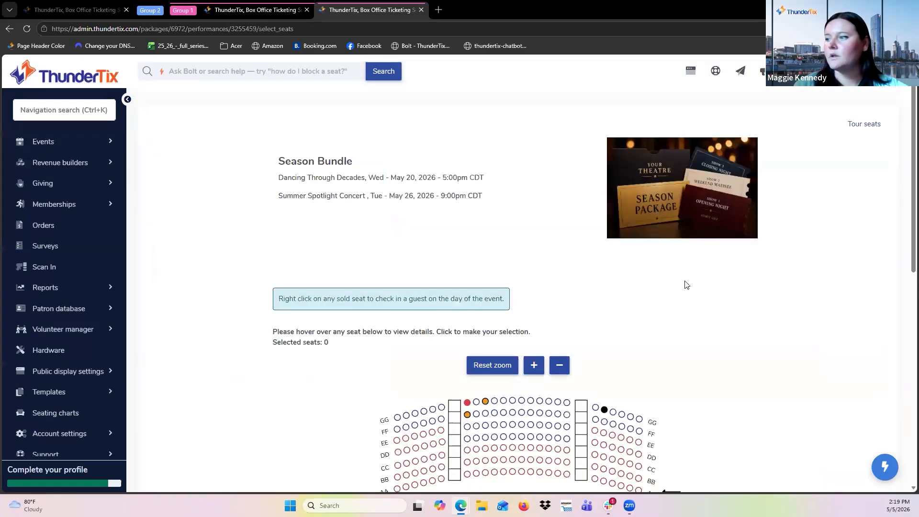
scroll(687, 285, down, 2)
click(566, 294)
scroll(792, 334, down, 5)
click(742, 479)
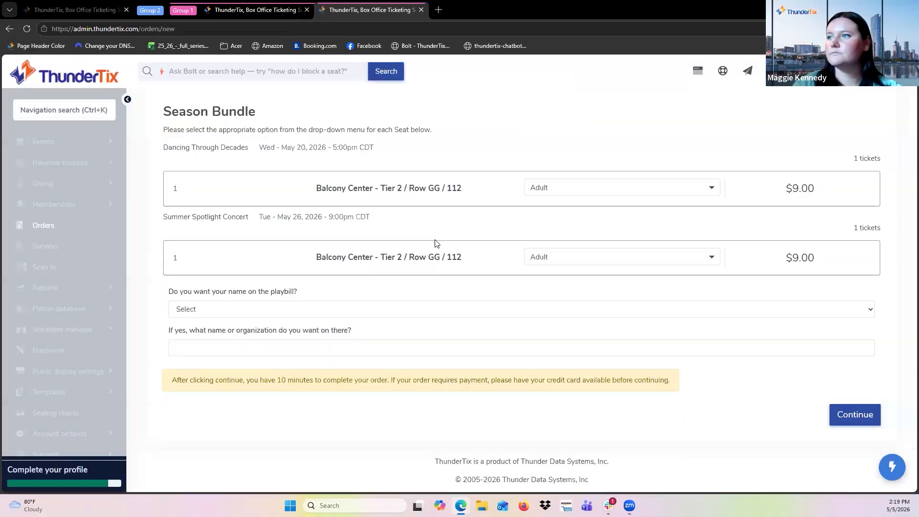
Set both bundle tickets to the Senior ticket type and continue to checkout.
click(607, 189)
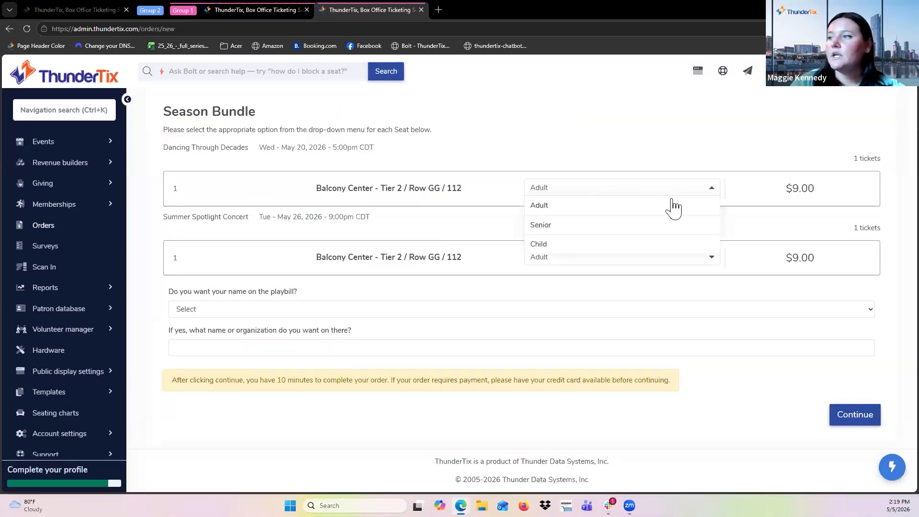
click(631, 165)
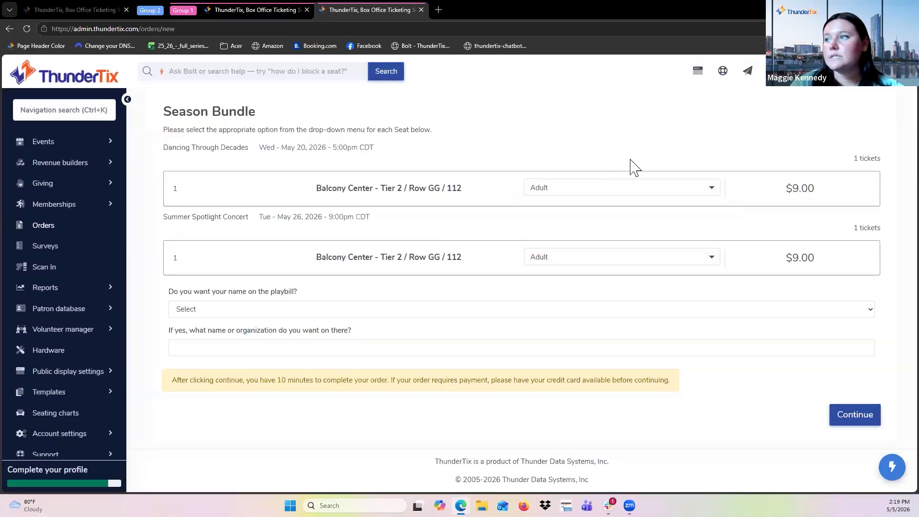
click(584, 188)
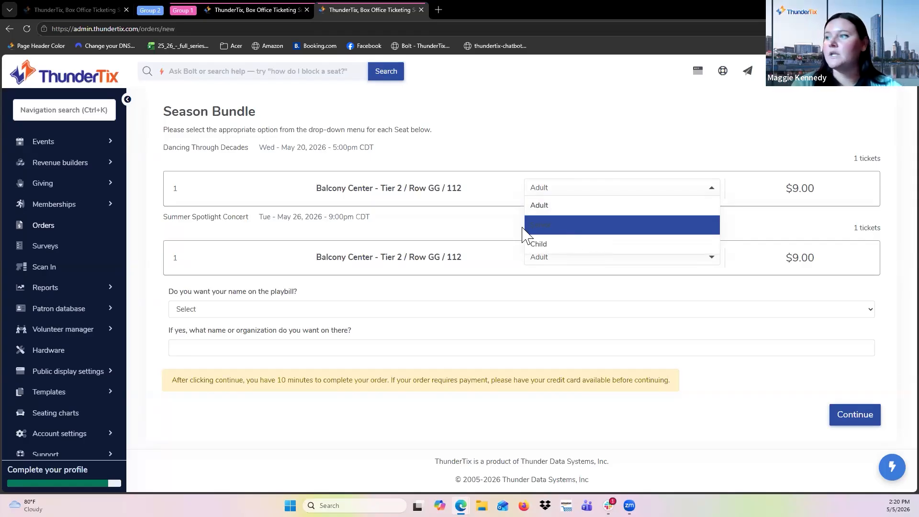
click(569, 228)
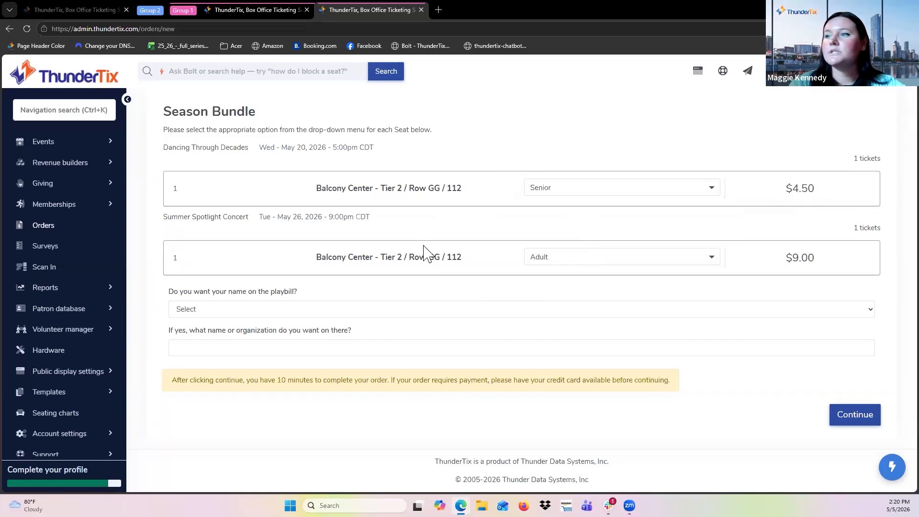
click(559, 261)
click(554, 300)
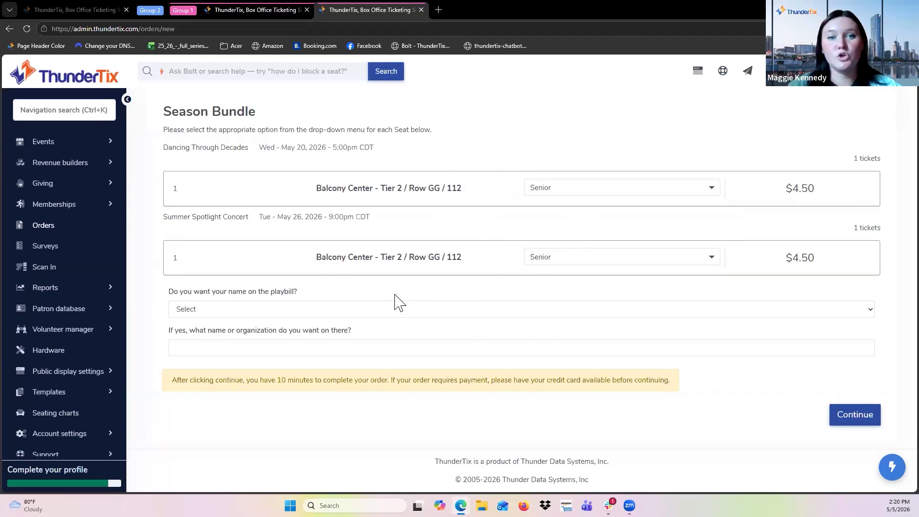
click(867, 423)
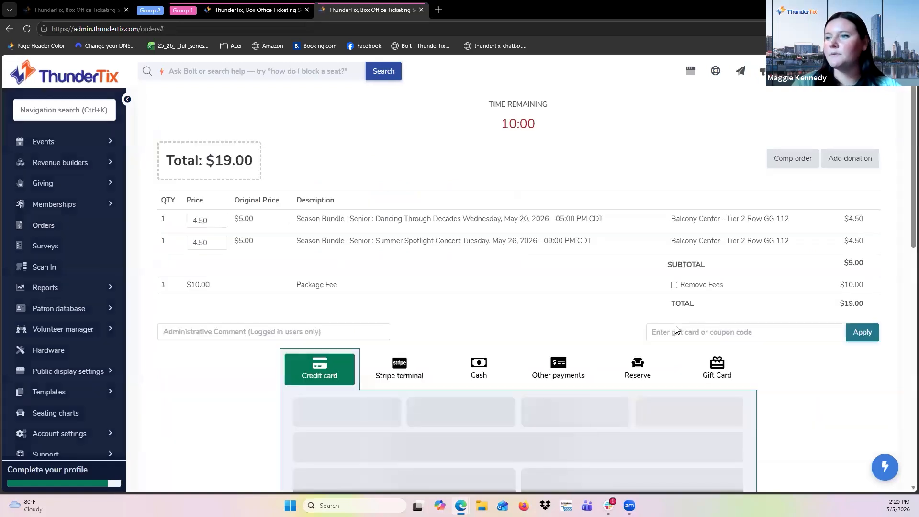
Waive the package fee on the order.
scroll(469, 371, down, 1)
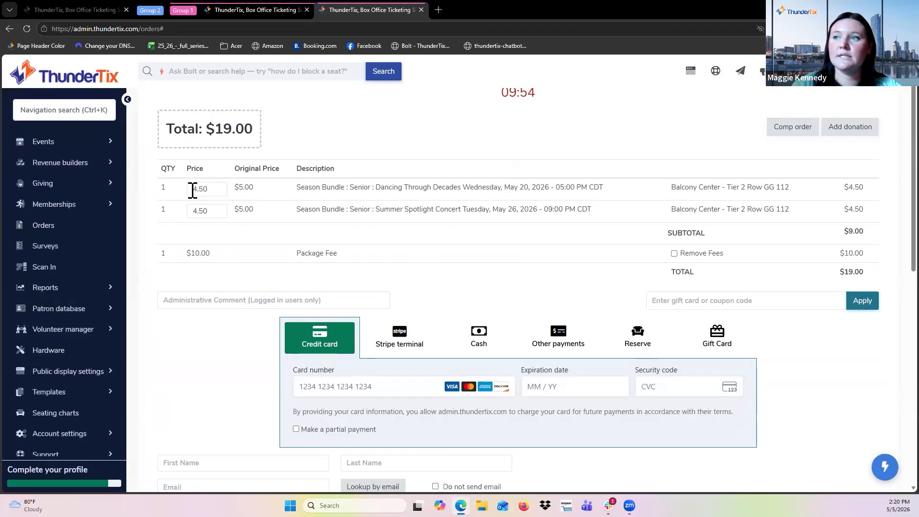
scroll(192, 190, up, 6)
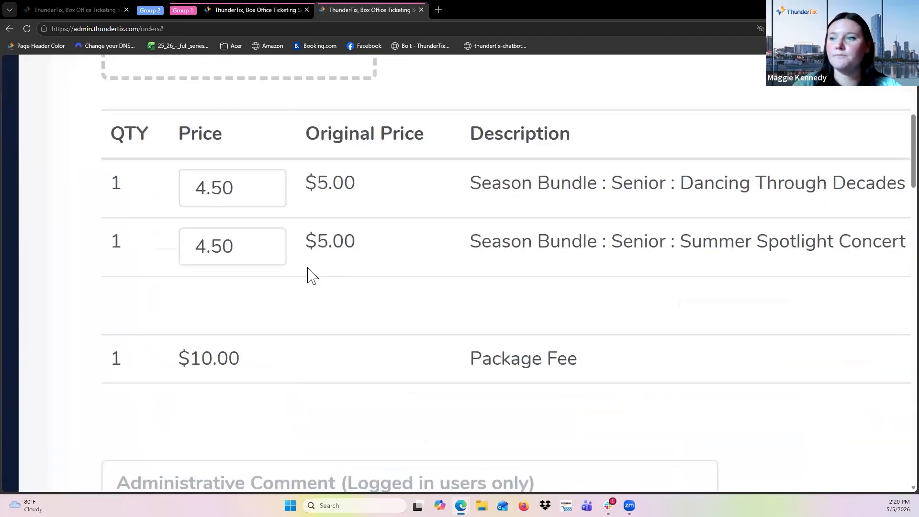
scroll(308, 273, down, 5)
scroll(460, 273, down, 1)
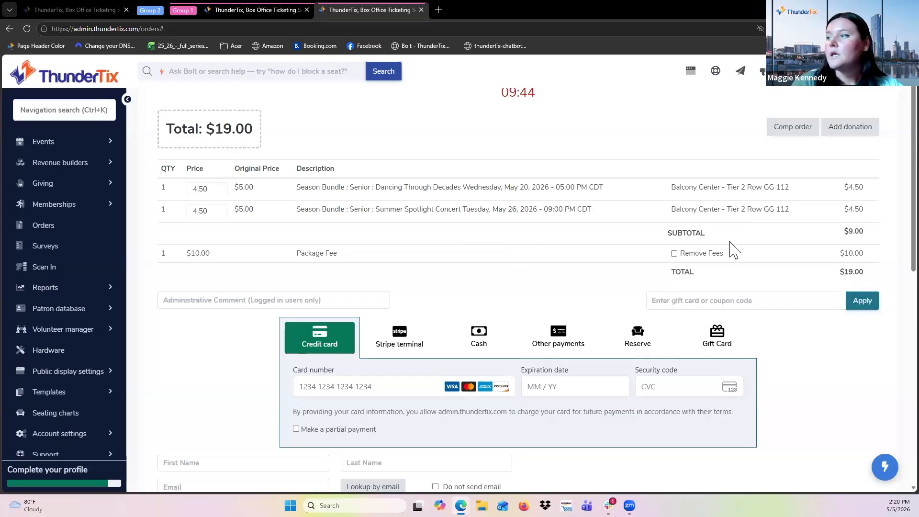
scroll(733, 249, up, 1)
scroll(731, 249, up, 4)
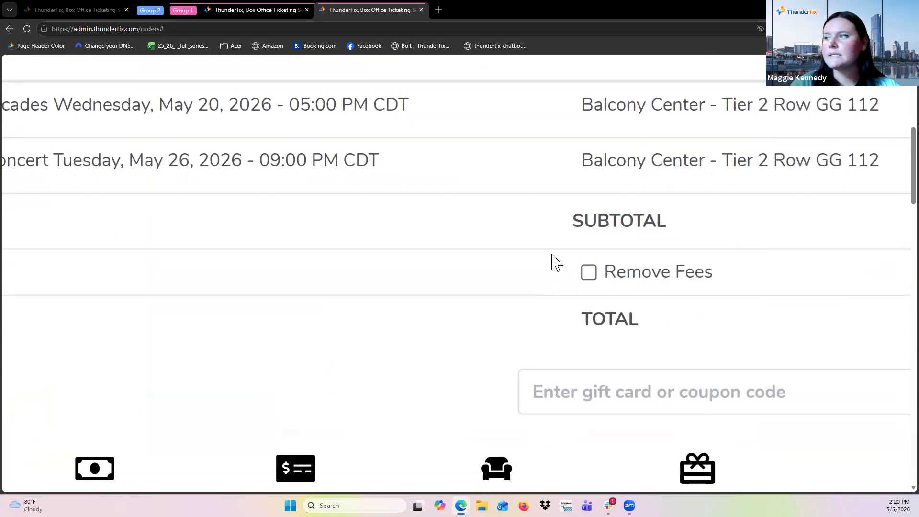
scroll(582, 304, down, 1)
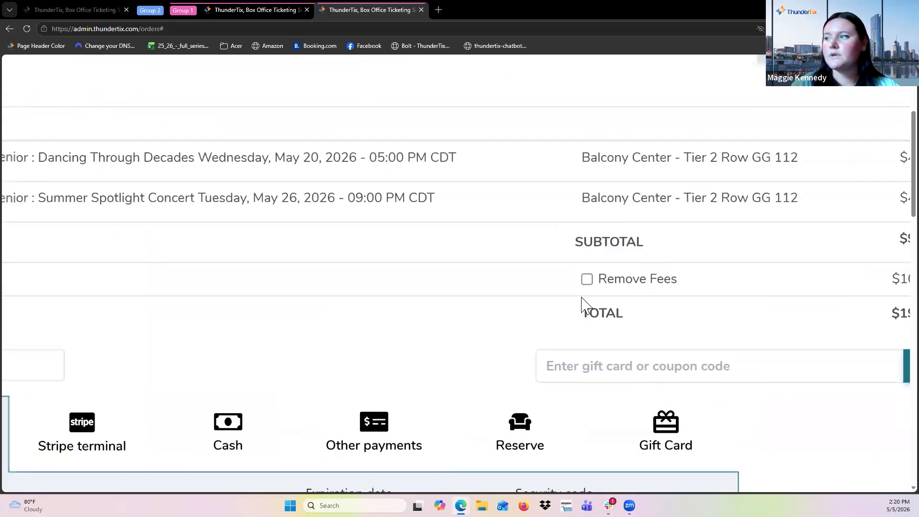
click(587, 280)
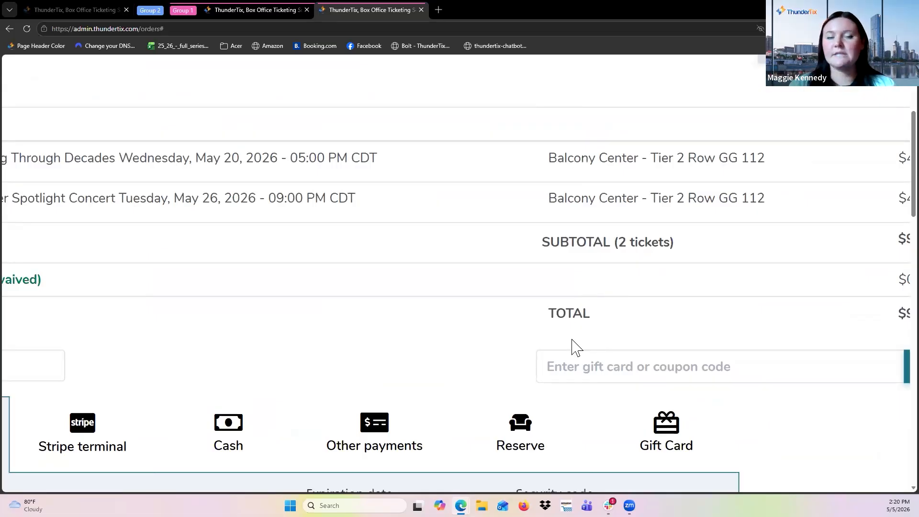
scroll(575, 346, down, 4)
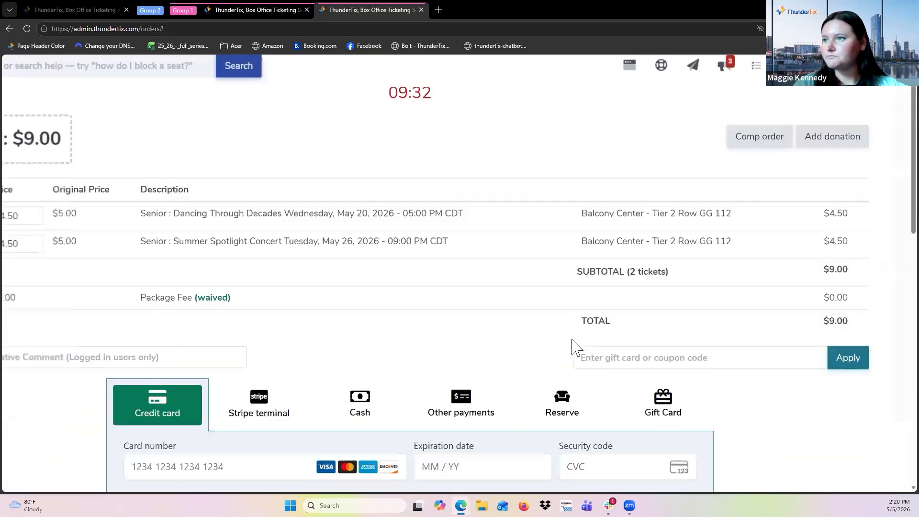
scroll(498, 238, down, 2)
scroll(498, 238, up, 2)
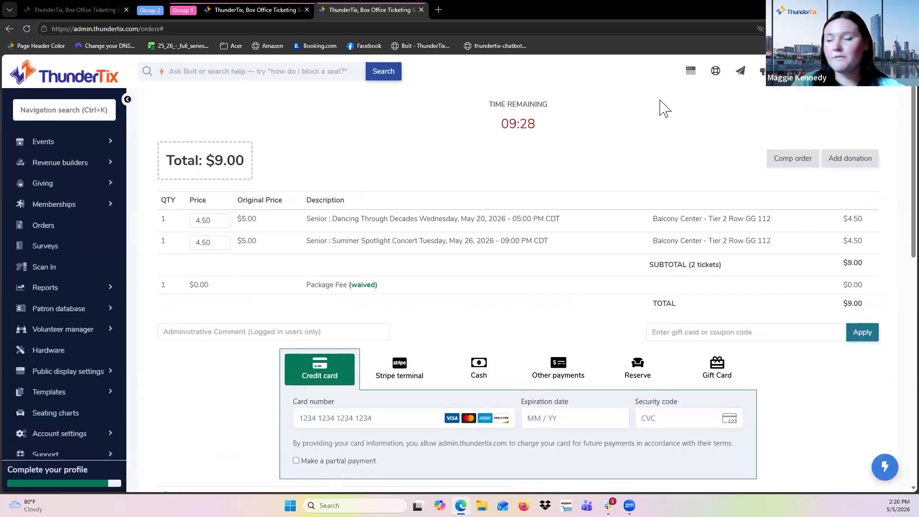
Open the public display, go to the event packages page and start buying the Season Bundle.
click(690, 72)
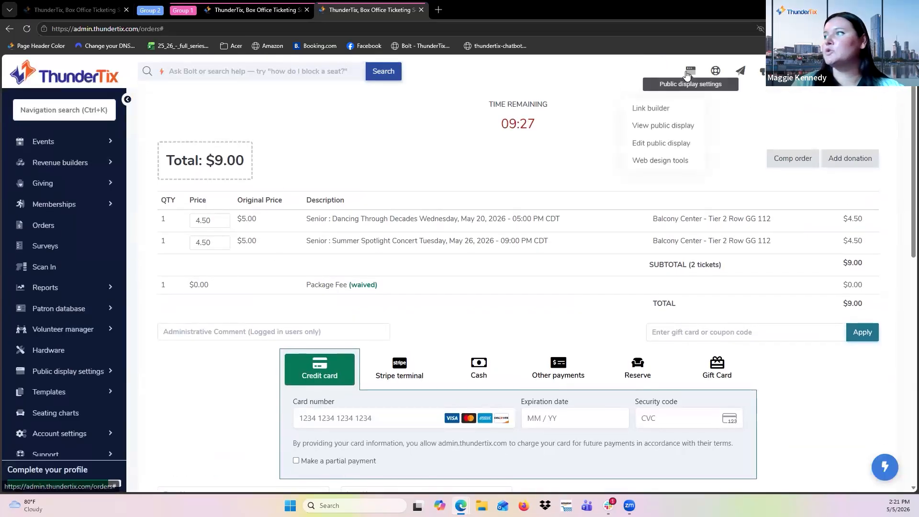
click(673, 118)
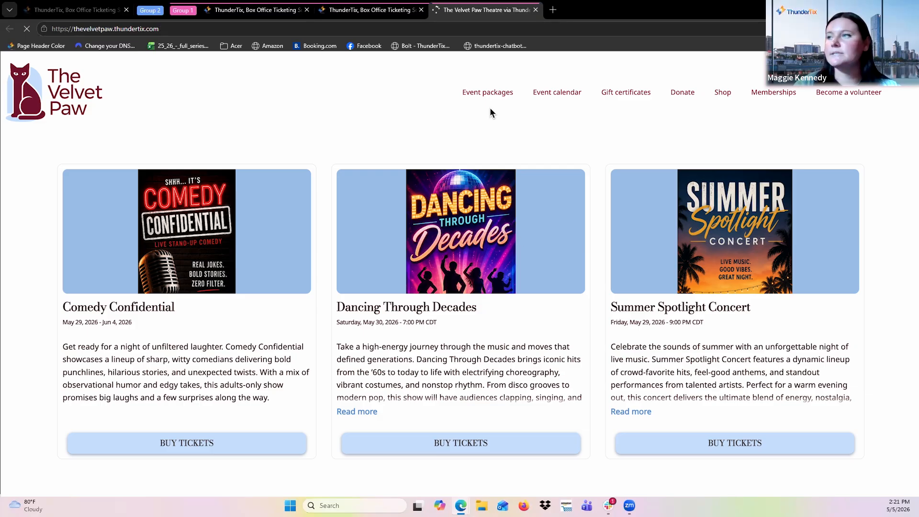
click(487, 94)
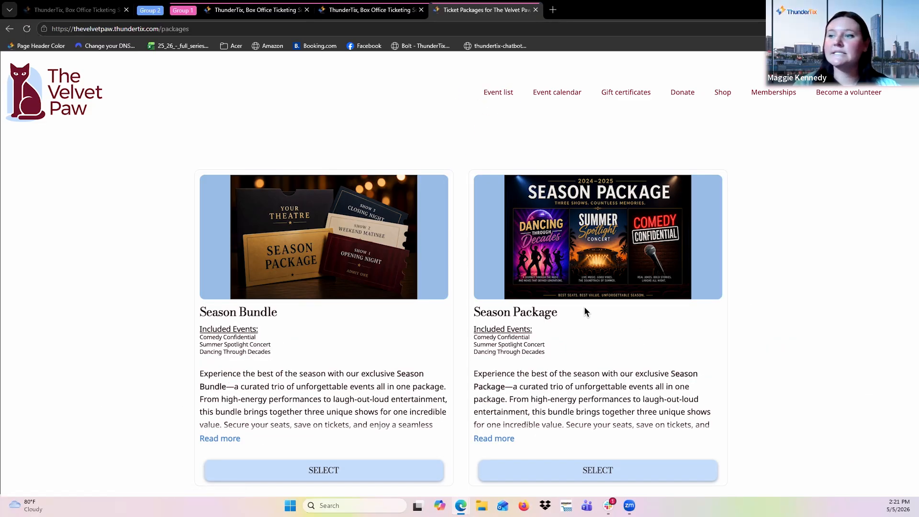
scroll(421, 372, down, 1)
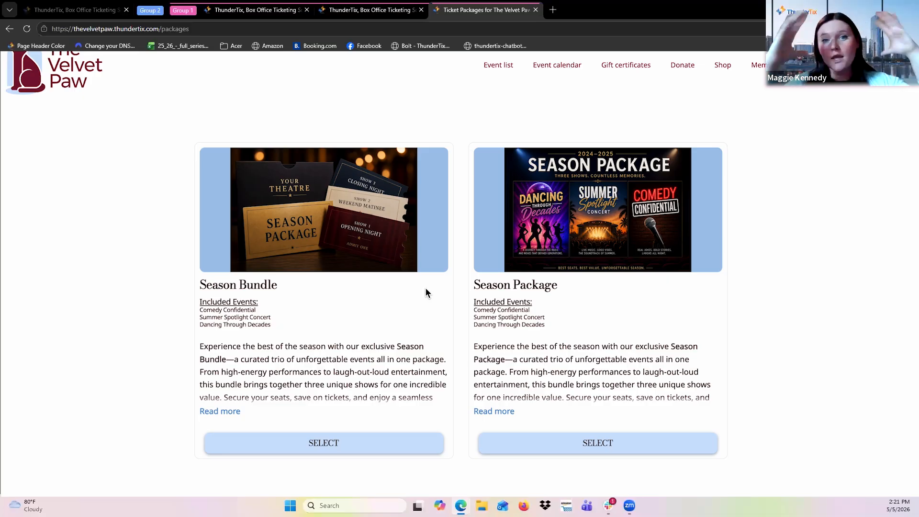
click(528, 441)
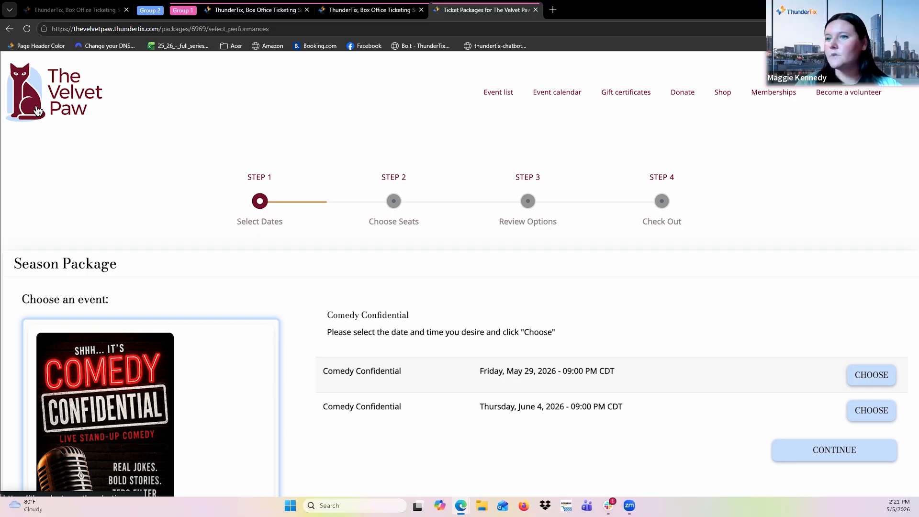
key(alt+Left)
click(404, 435)
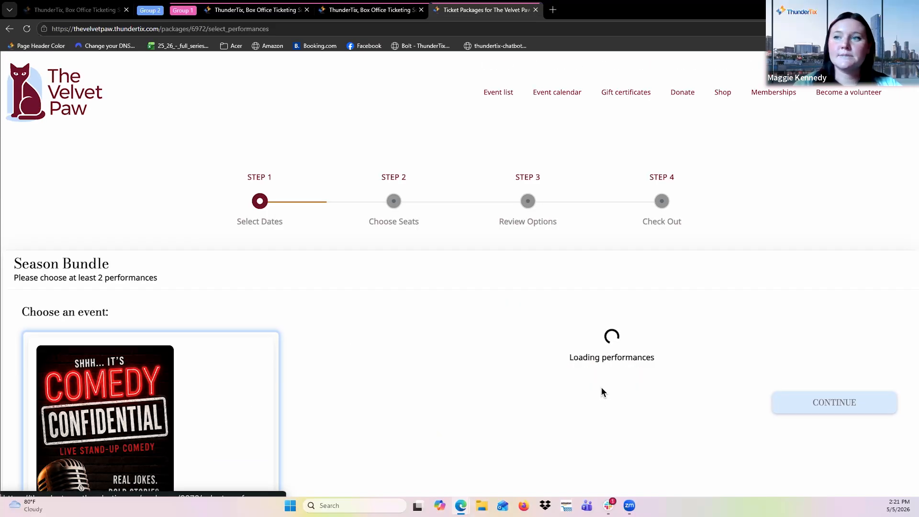
Skip Comedy Confidential, choose the Summer Spotlight Concert and Dancing Through Decades performances, and continue.
scroll(505, 328, down, 1)
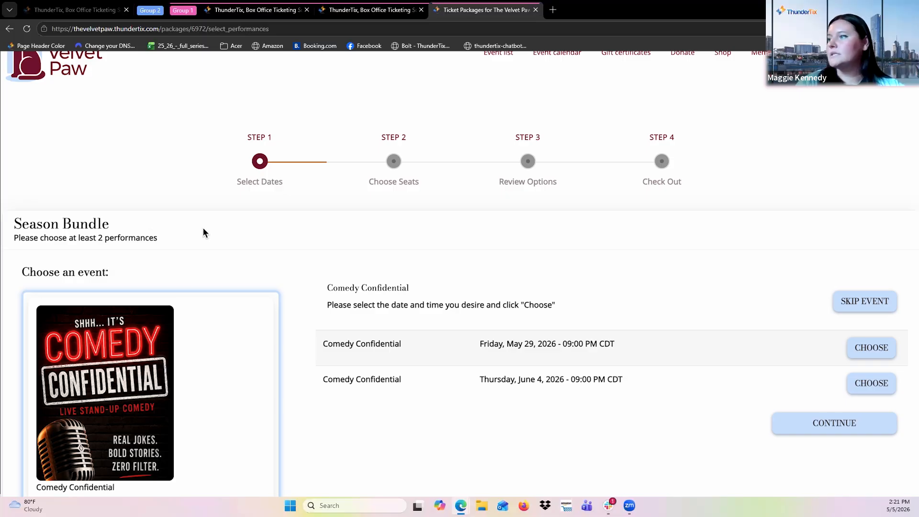
click(876, 298)
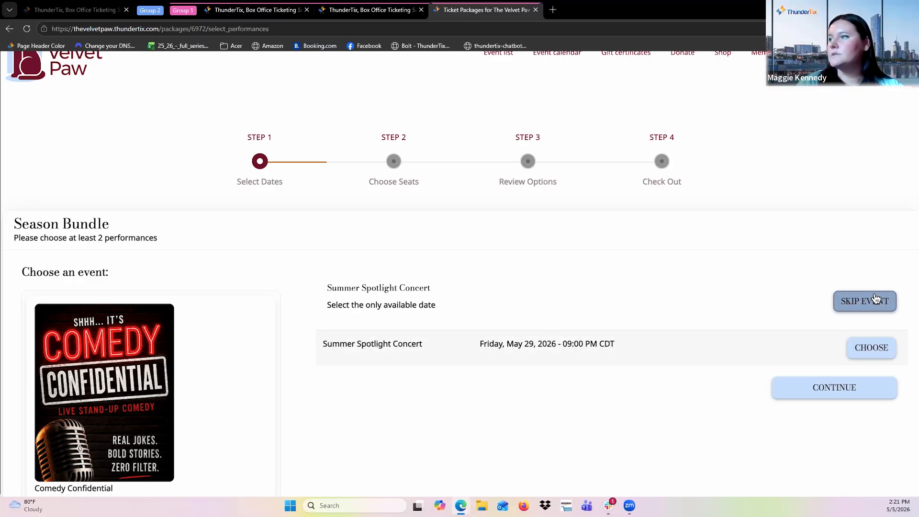
click(871, 341)
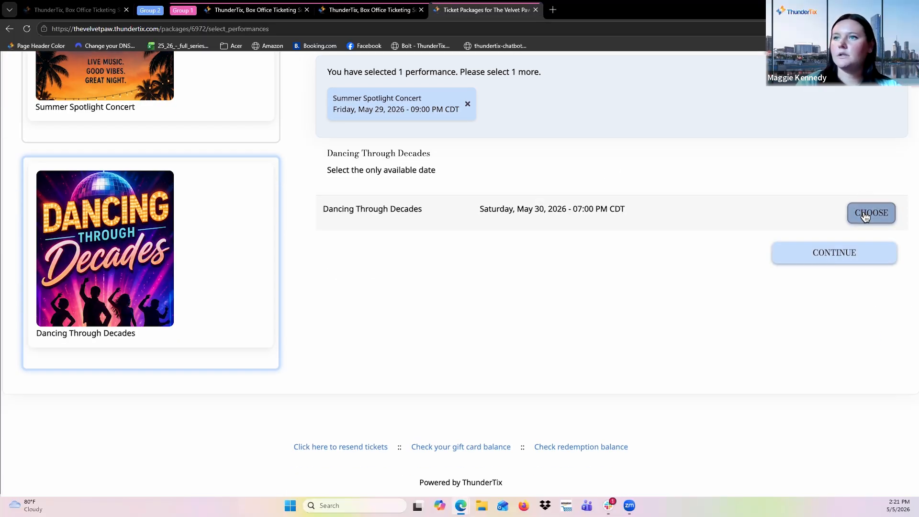
click(868, 211)
scroll(234, 232, up, 7)
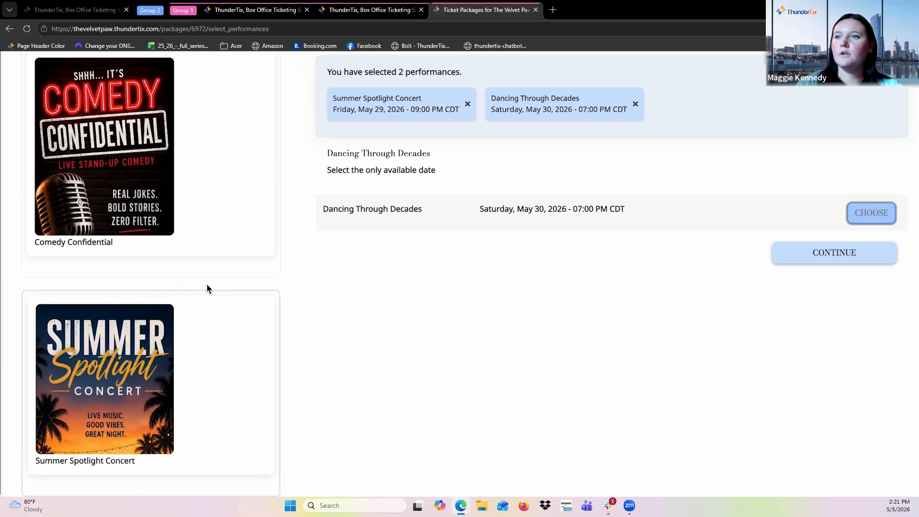
click(189, 158)
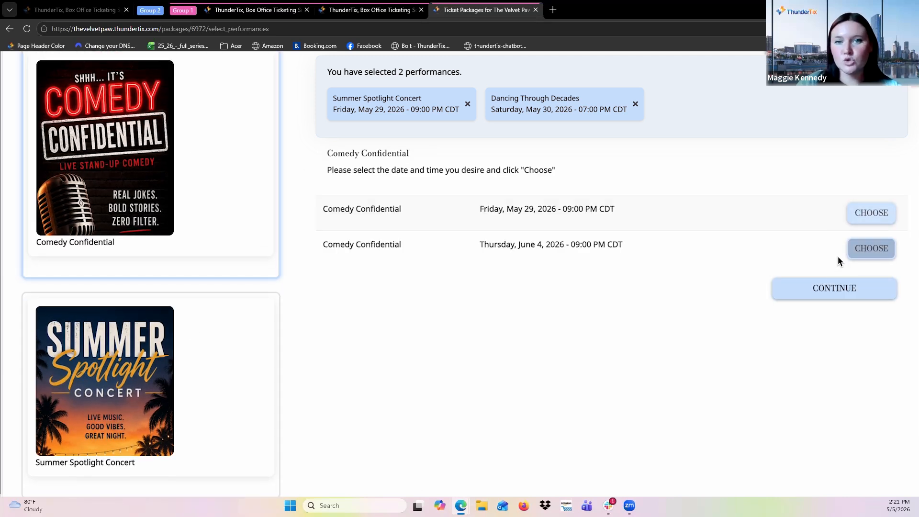
click(828, 301)
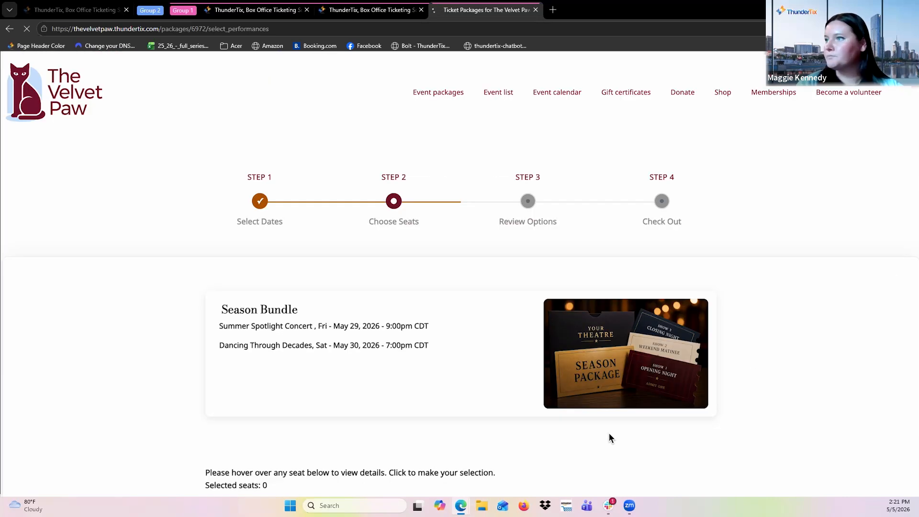
Pick a Balcony Right Tier 2 seat in row GG and continue to review options.
scroll(613, 431, down, 5)
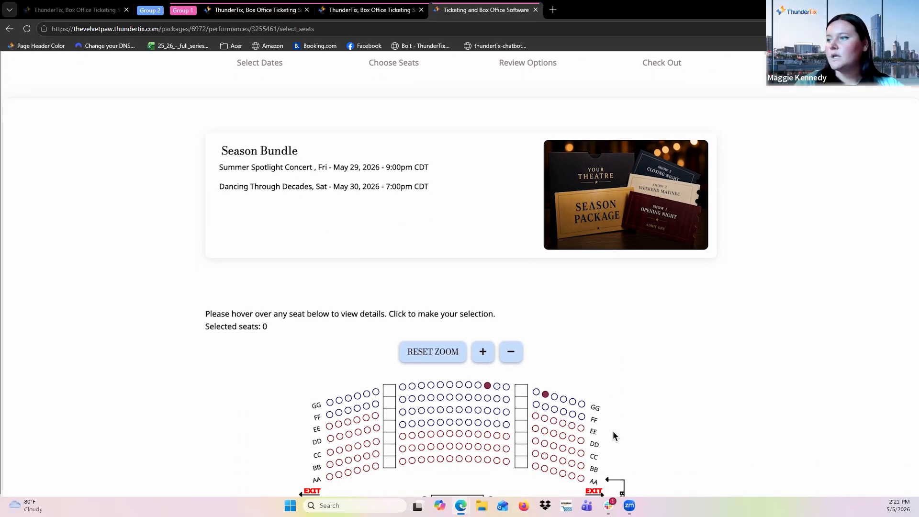
click(536, 317)
scroll(536, 319, down, 6)
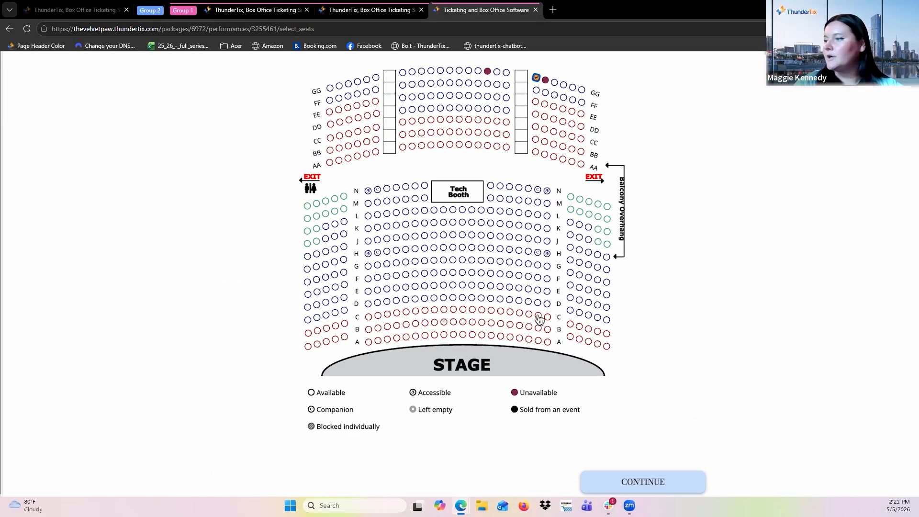
click(676, 440)
click(527, 146)
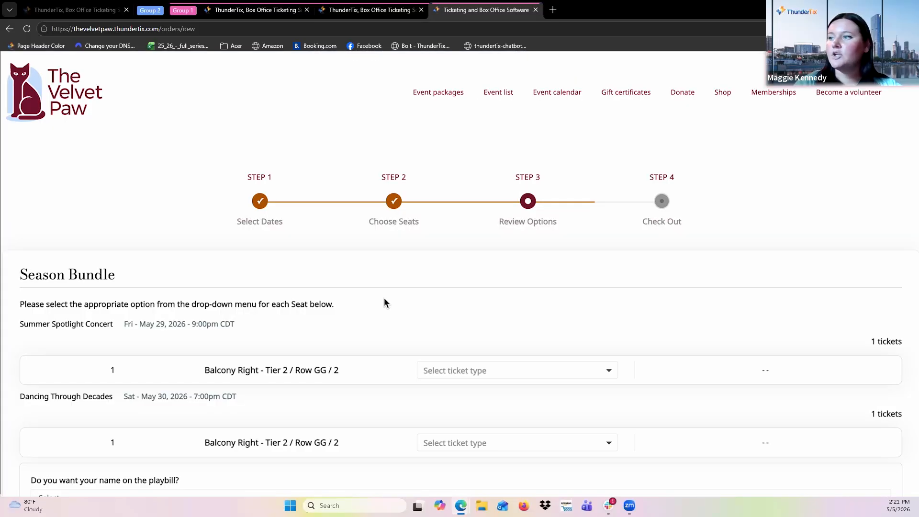
Set both bundle tickets to the Adult ticket type and continue to checkout.
scroll(467, 318, down, 1)
click(461, 350)
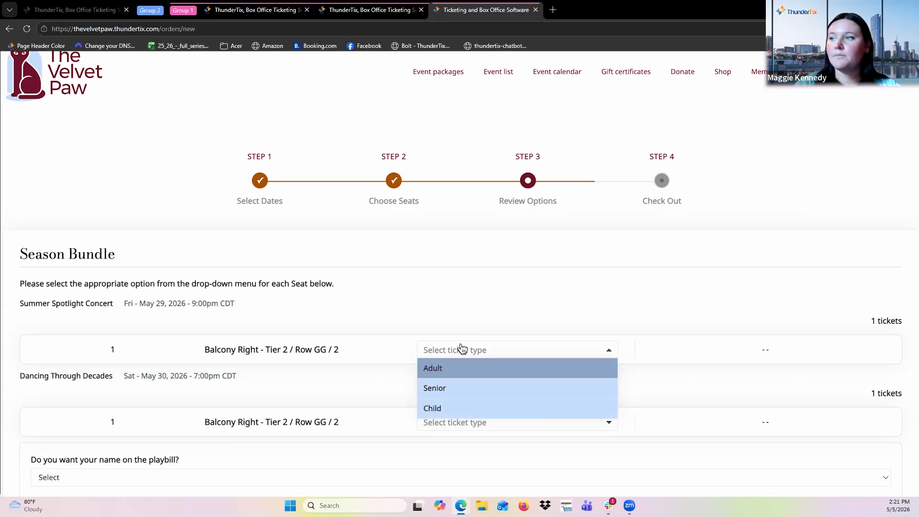
click(457, 366)
click(456, 417)
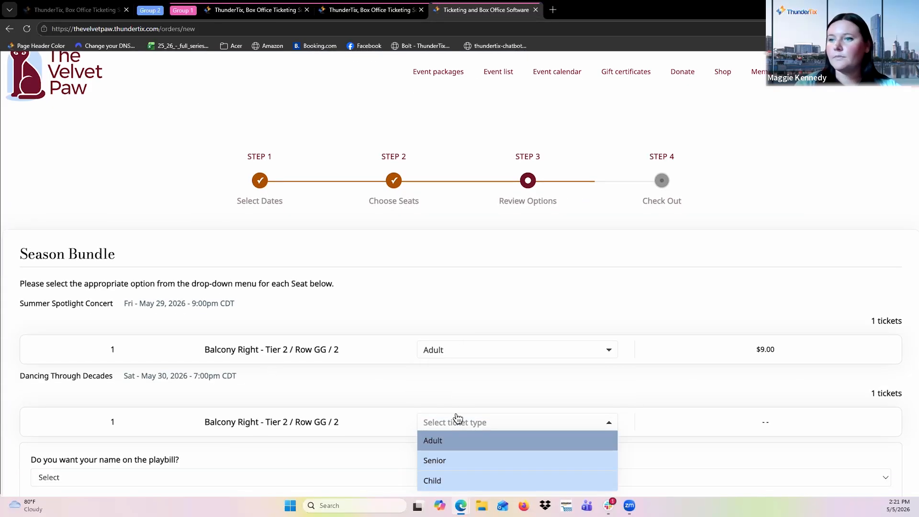
click(461, 447)
scroll(570, 434, down, 3)
click(840, 448)
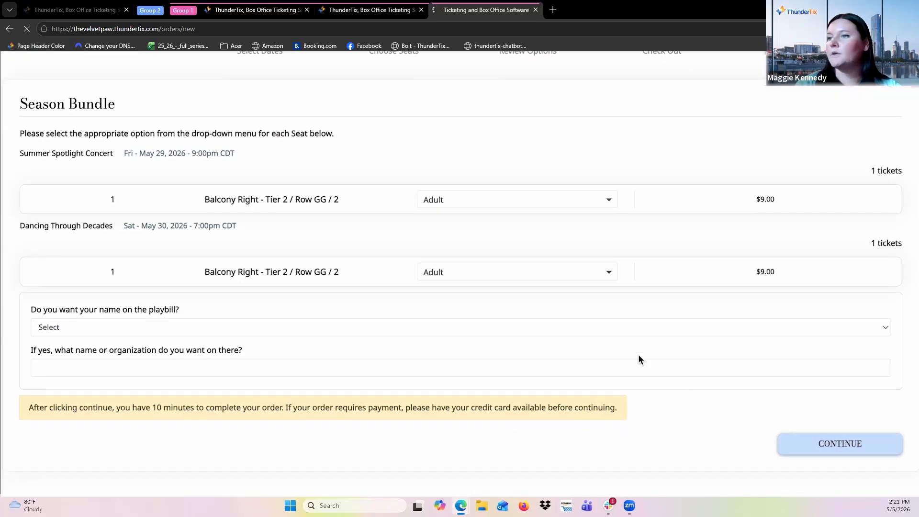
click(847, 454)
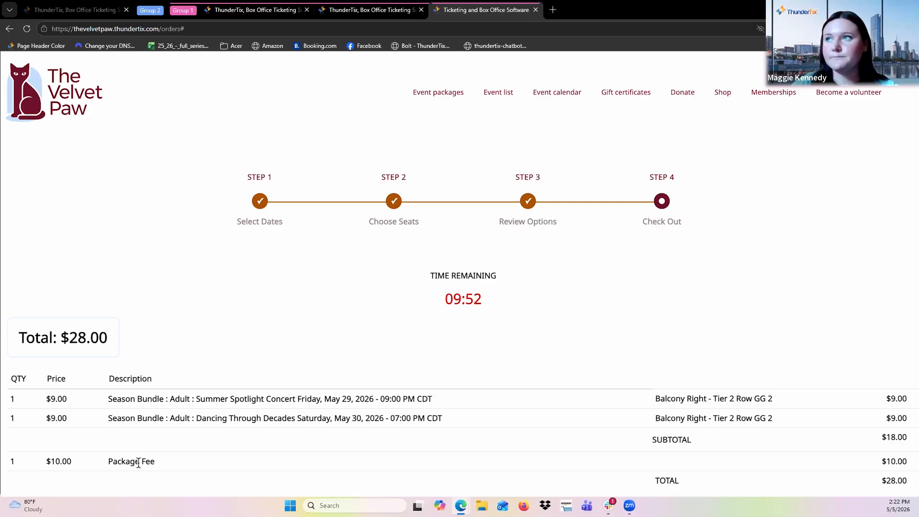
Return to the admin site and open the Package manager, leaving the pending box office order.
click(246, 11)
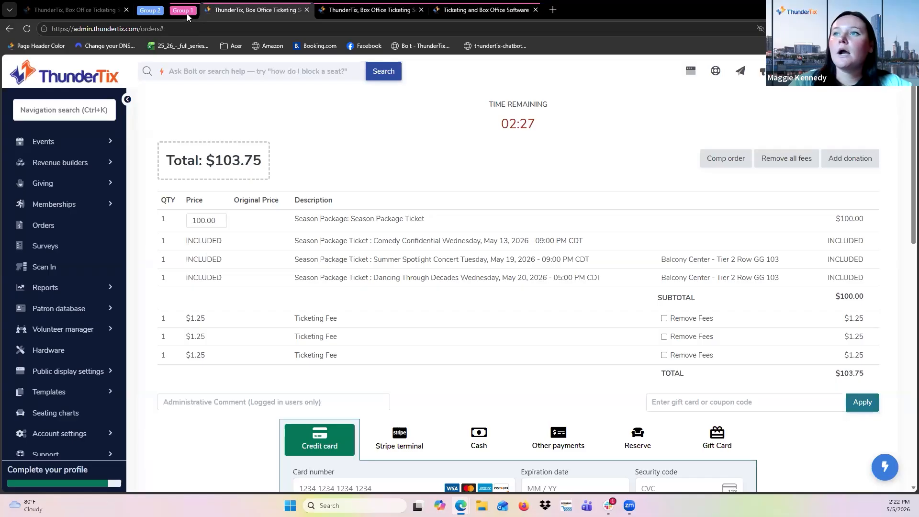
mouse_move(150, 11)
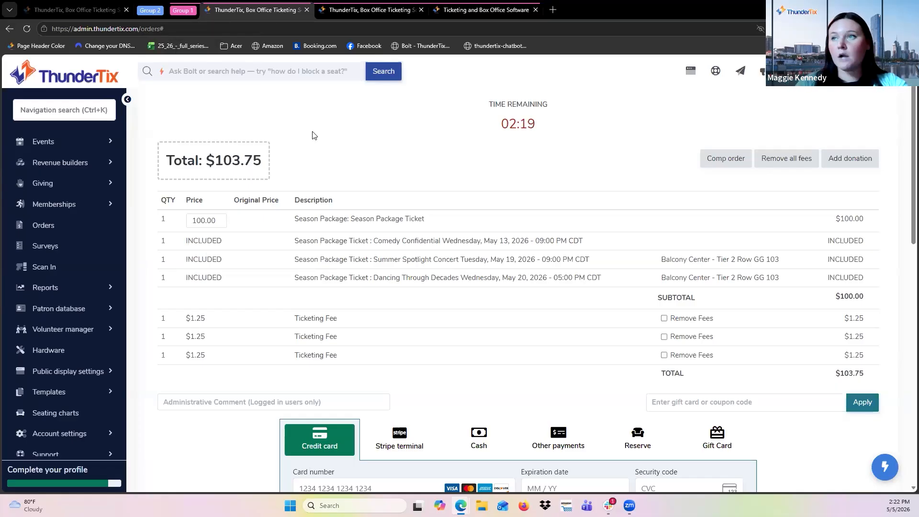
click(51, 142)
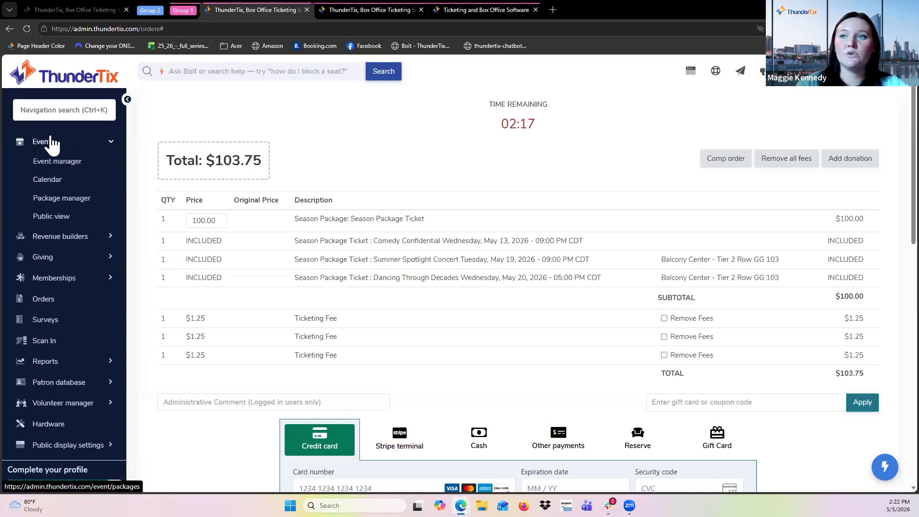
click(60, 198)
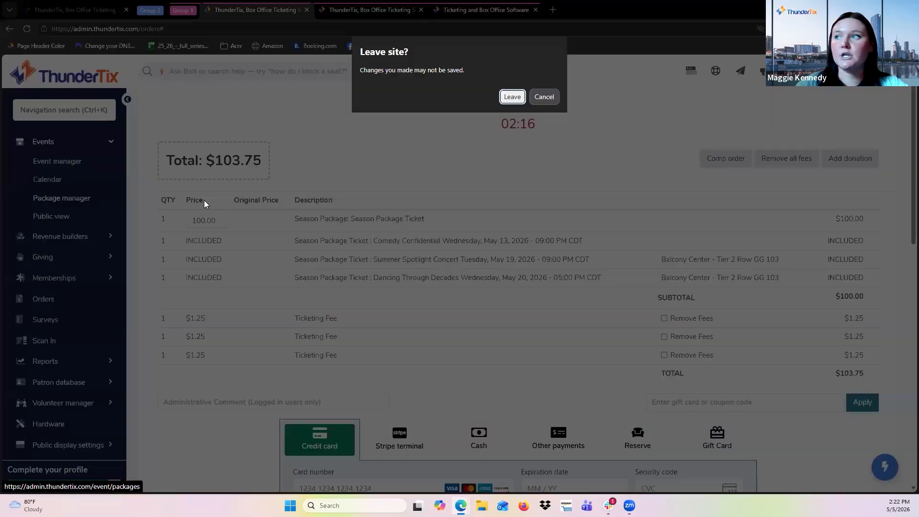
click(511, 97)
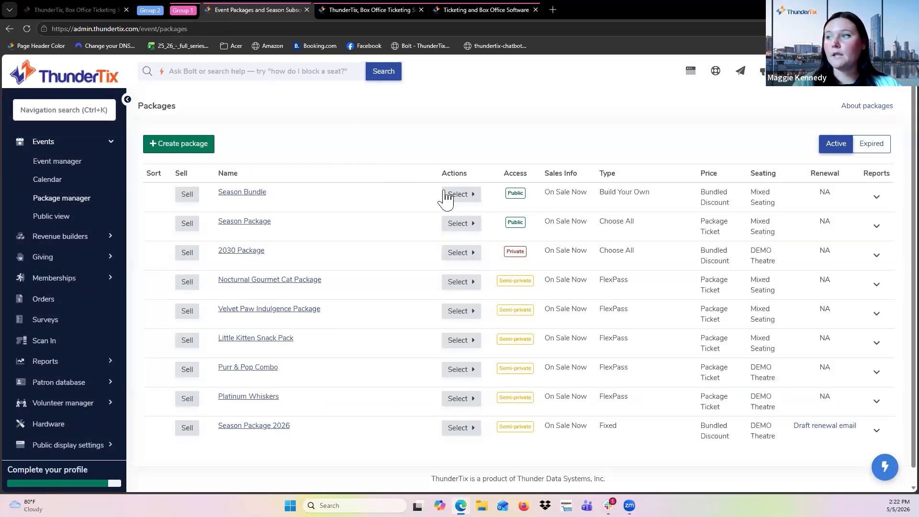
Open the Season Bundle package for editing and examine its ticket delivery email settings.
click(459, 196)
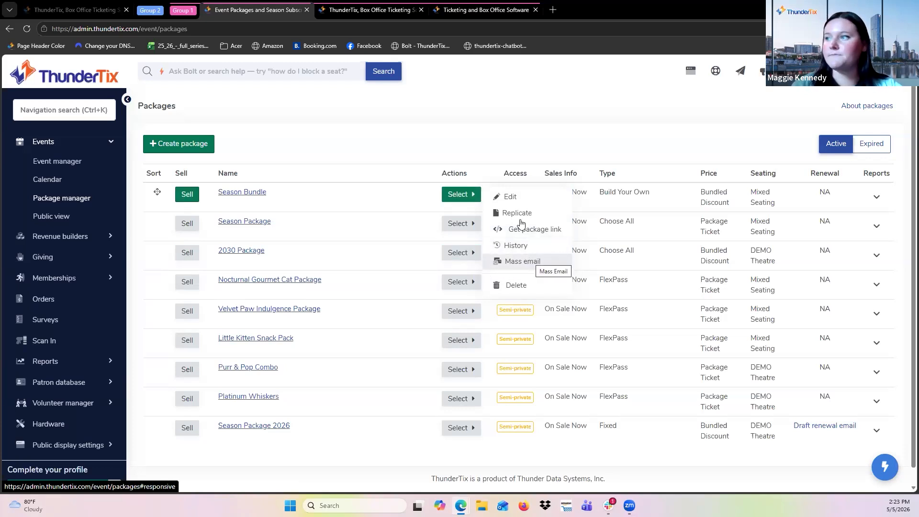
click(507, 197)
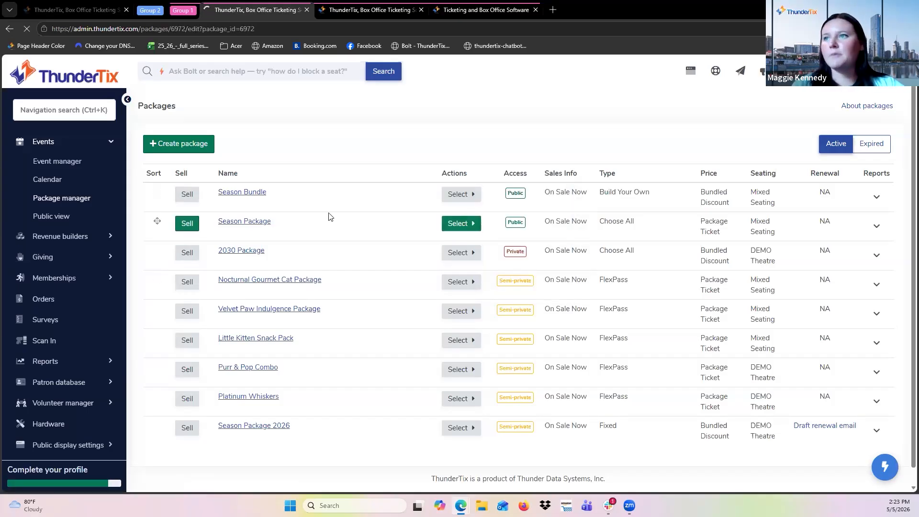
scroll(312, 308, down, 1)
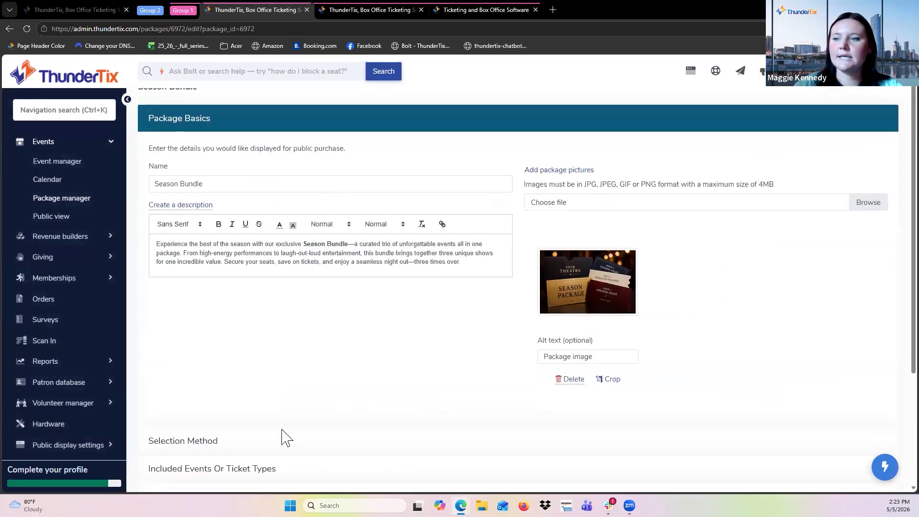
scroll(283, 435, down, 2)
click(210, 401)
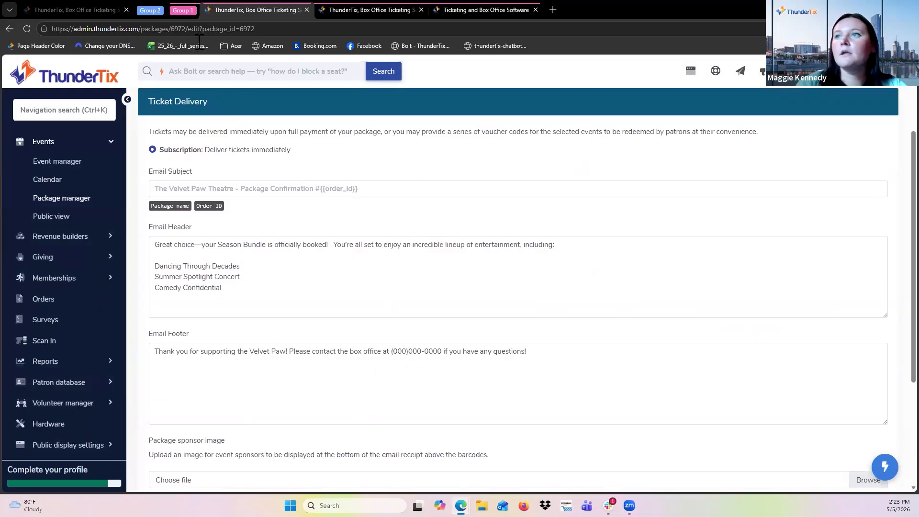
Examine the Season Bundle order confirmation email in the inbox.
click(78, 6)
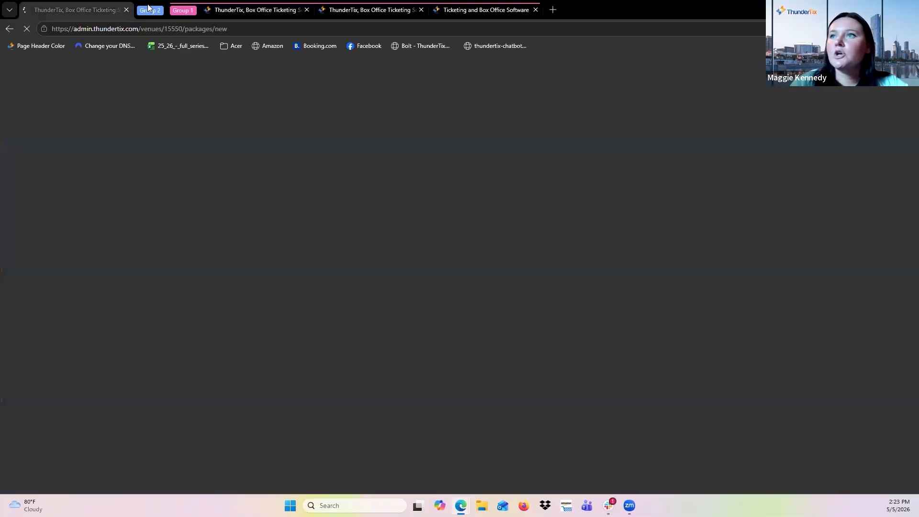
click(150, 10)
click(204, 11)
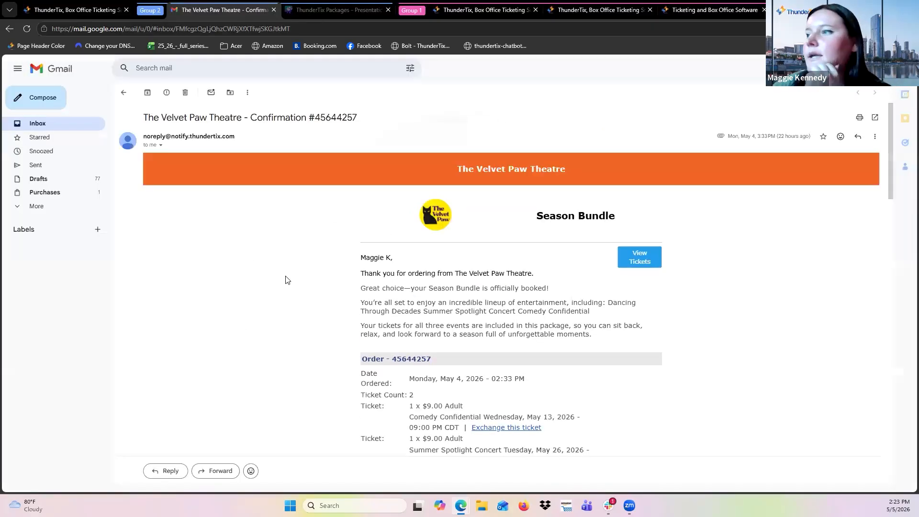
scroll(380, 415, down, 1)
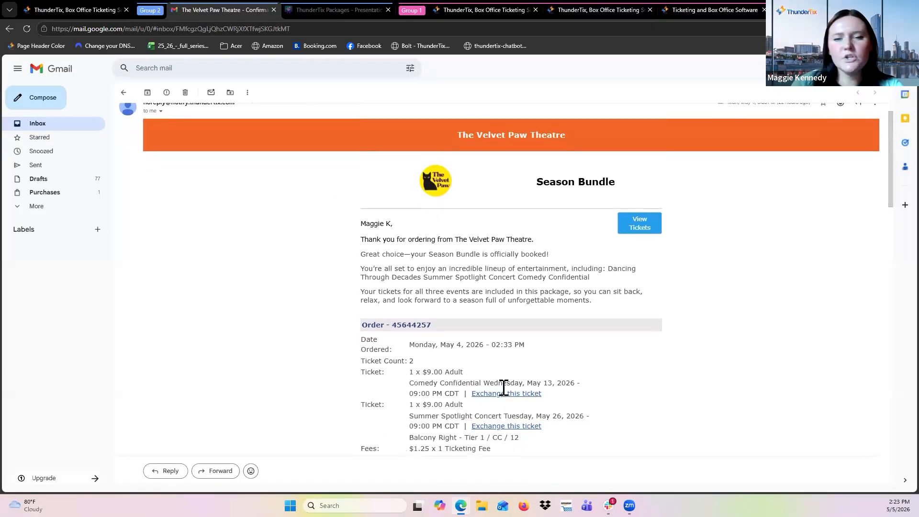
scroll(507, 389, down, 1)
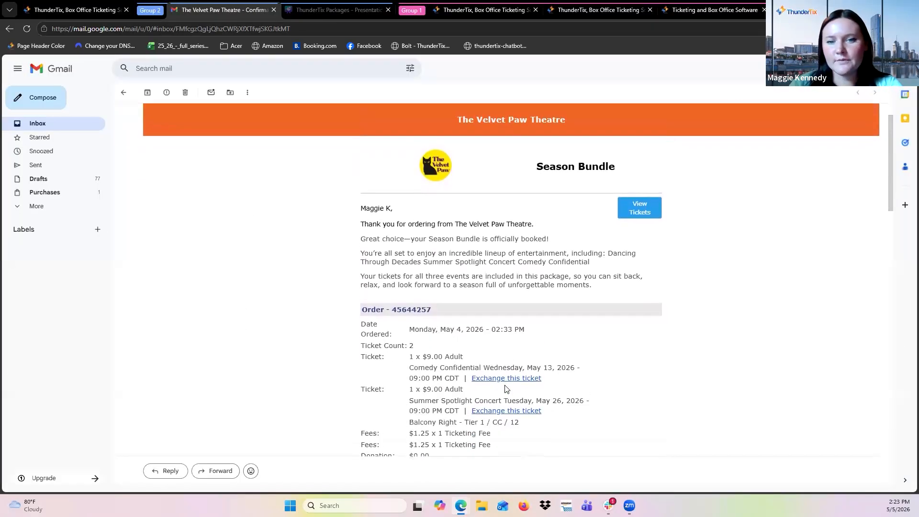
scroll(507, 389, down, 1)
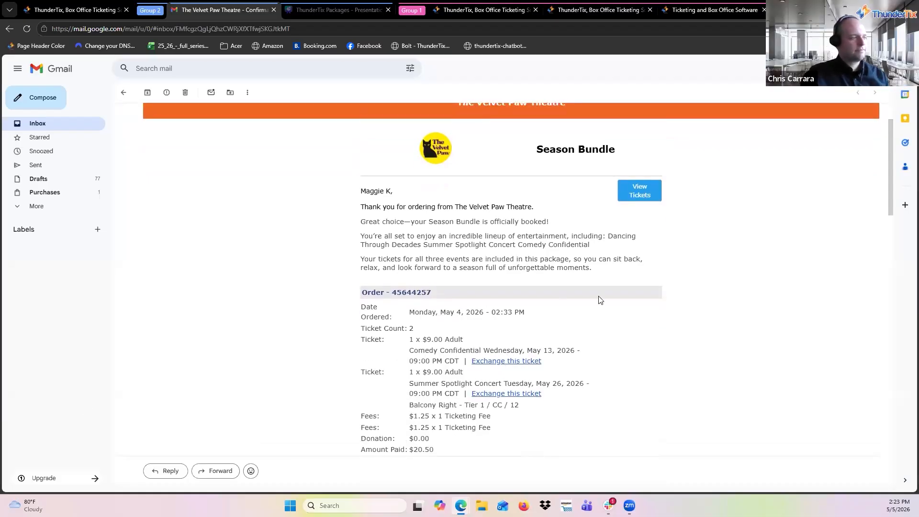
scroll(544, 284, down, 1)
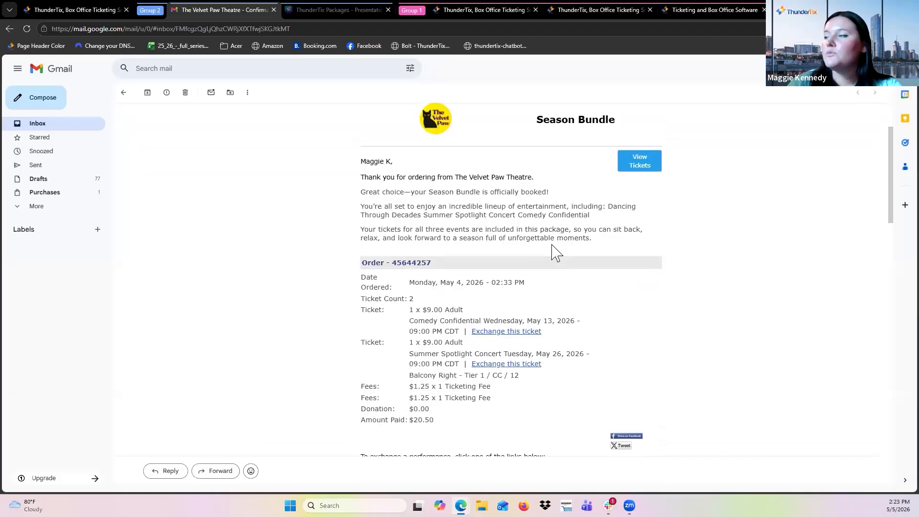
scroll(553, 251, up, 3)
scroll(553, 251, down, 1)
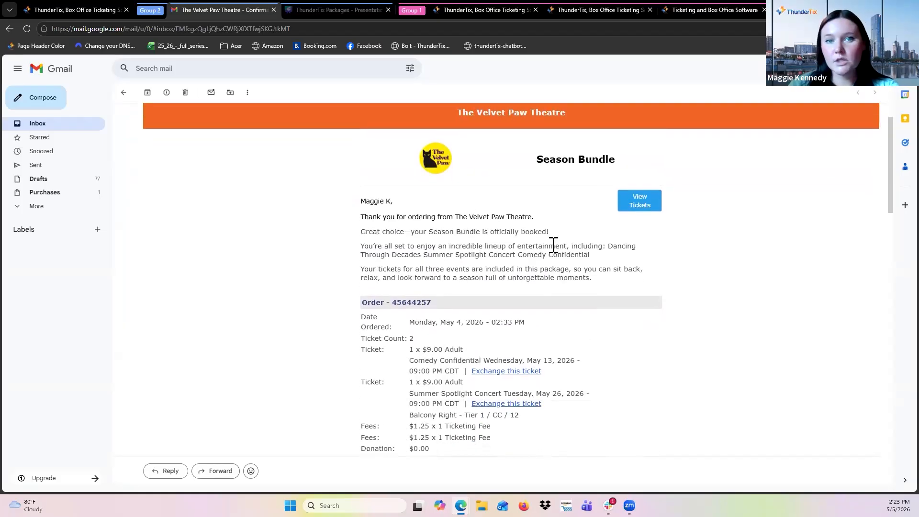
Compare the Season Bundle confirmation email against the confirmation email templates in the admin site.
scroll(553, 245, down, 1)
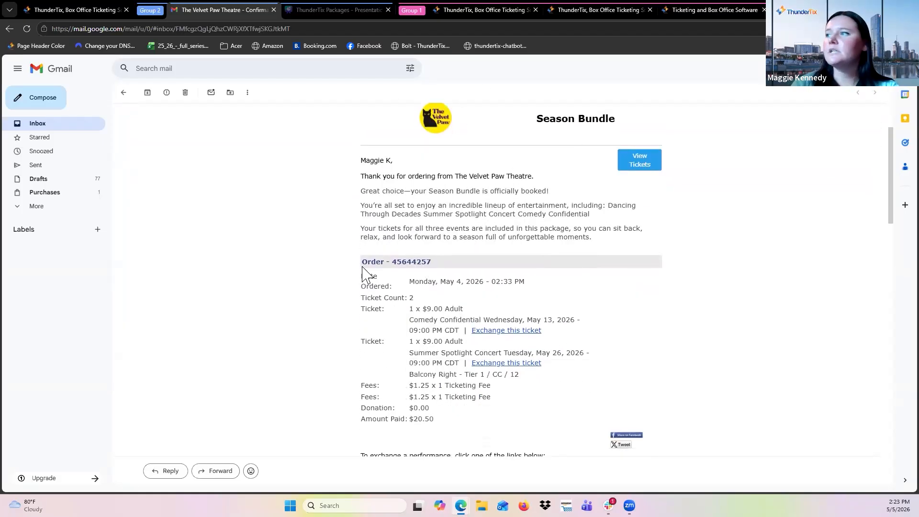
scroll(365, 263, up, 1)
scroll(369, 242, up, 2)
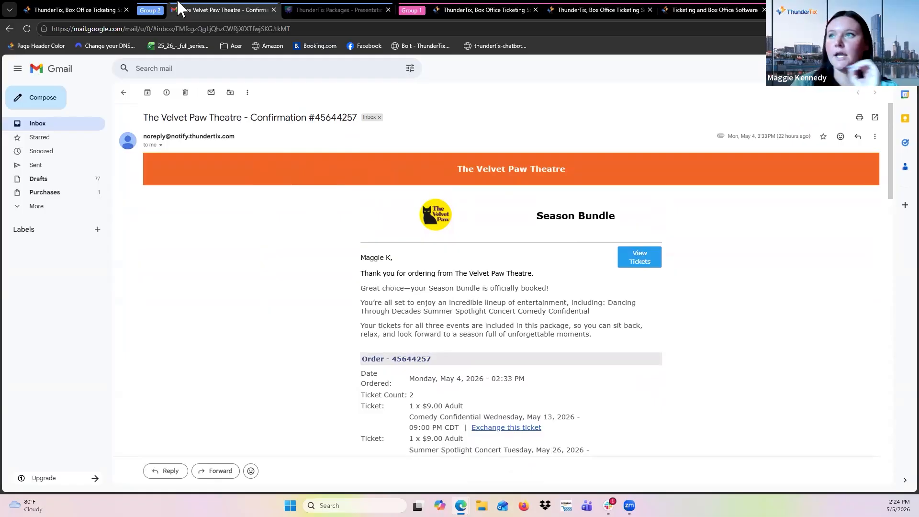
click(71, 9)
scroll(96, 264, down, 2)
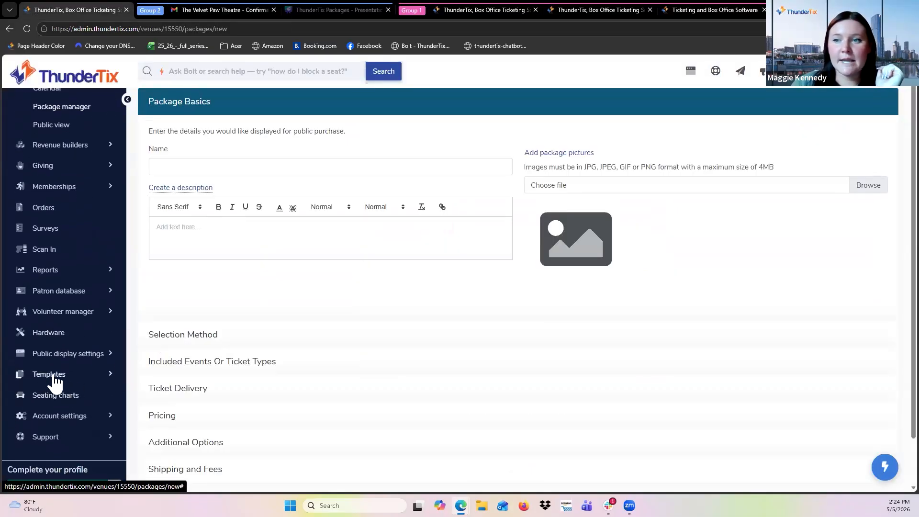
click(52, 376)
scroll(53, 336, down, 2)
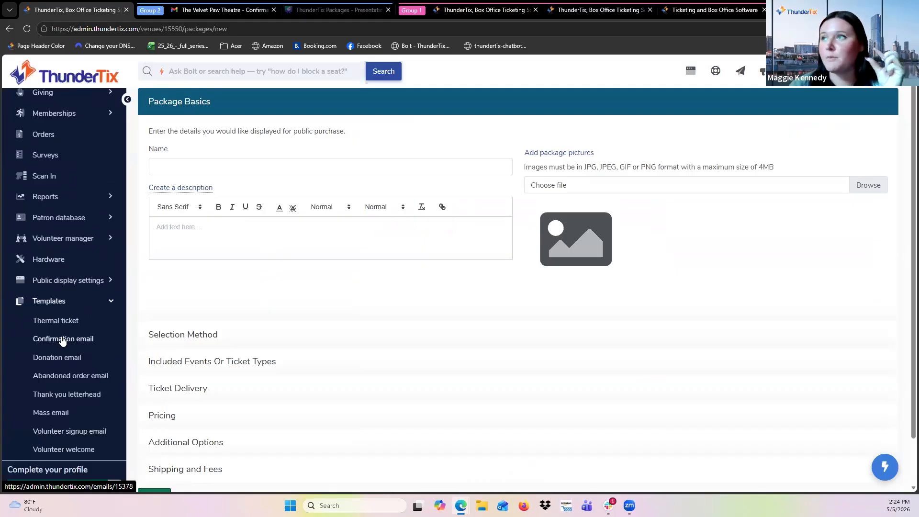
click(206, 10)
scroll(349, 319, down, 1)
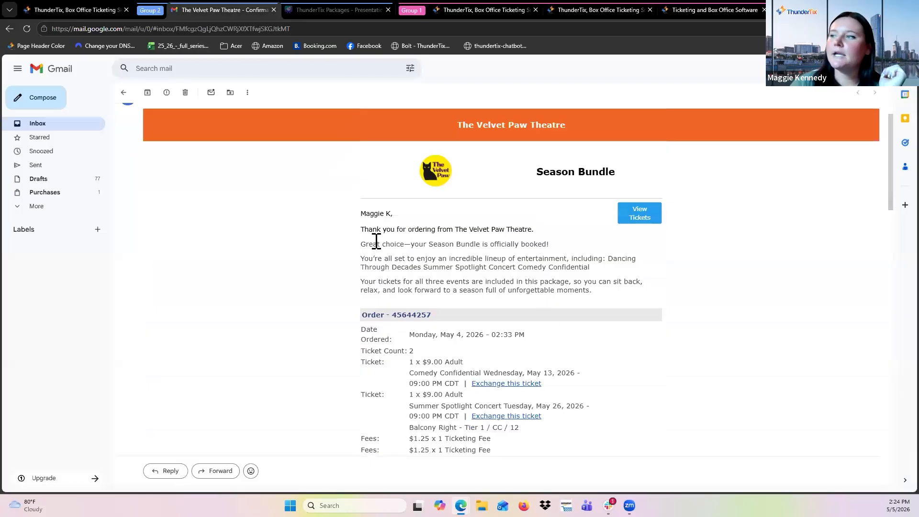
Highlight the package description paragraphs in the confirmation email.
drag(361, 242, 607, 292)
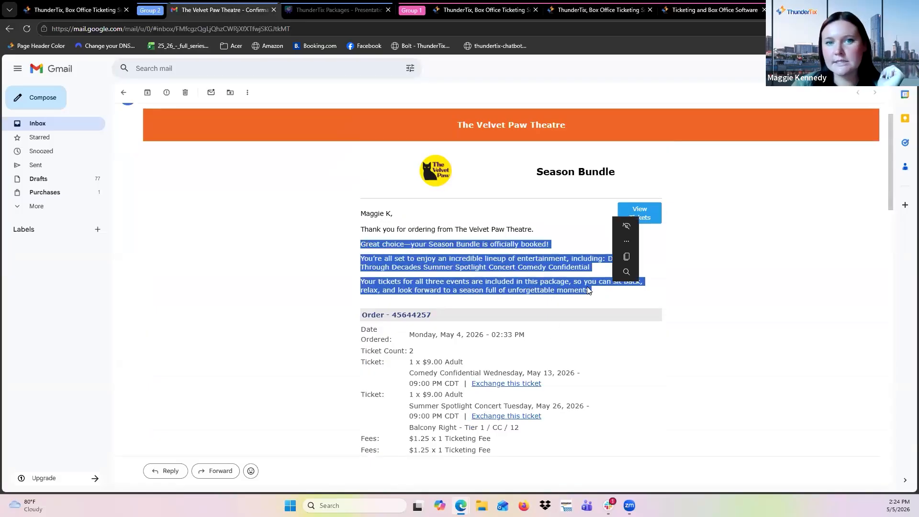
click(588, 289)
scroll(593, 301, down, 2)
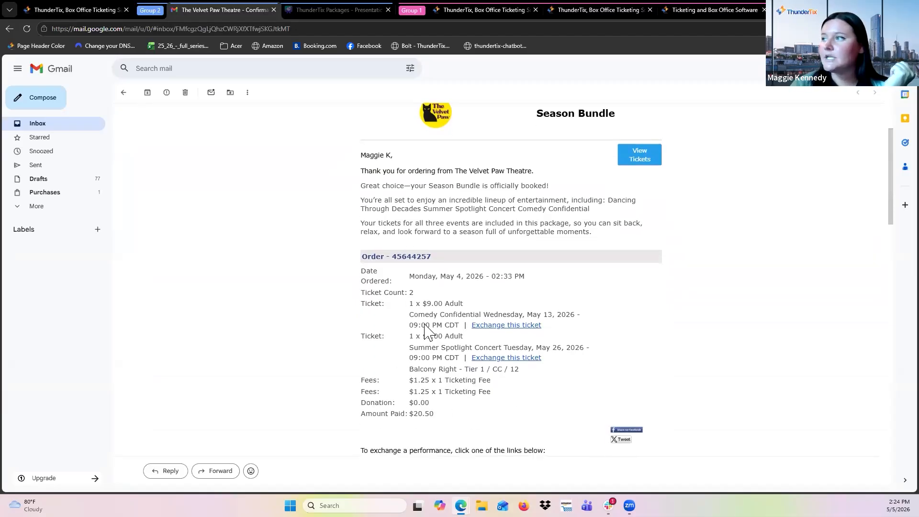
Open the order's tickets PDF from the email and review both event tickets.
click(648, 158)
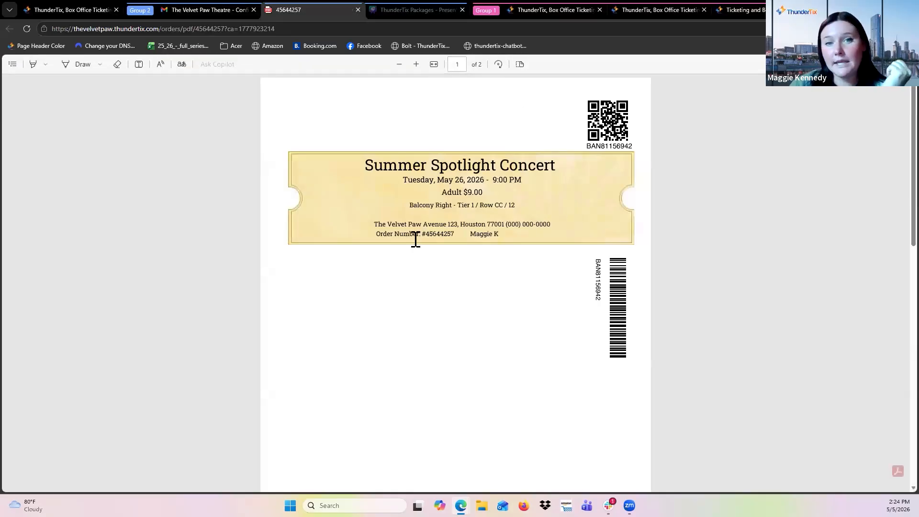
scroll(415, 241, down, 10)
scroll(415, 238, up, 1)
scroll(416, 238, down, 1)
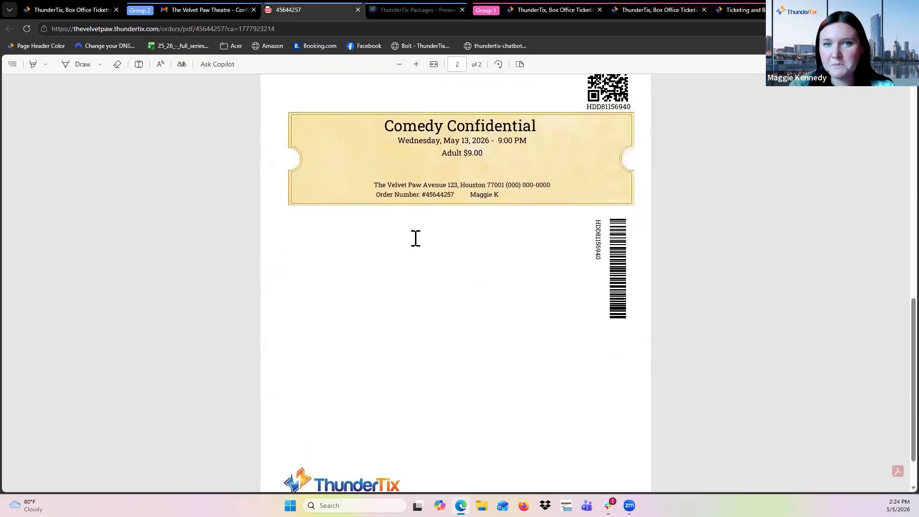
Return to the confirmation email and review its exchange links, directions and ticket barcodes.
click(218, 18)
scroll(387, 241, down, 9)
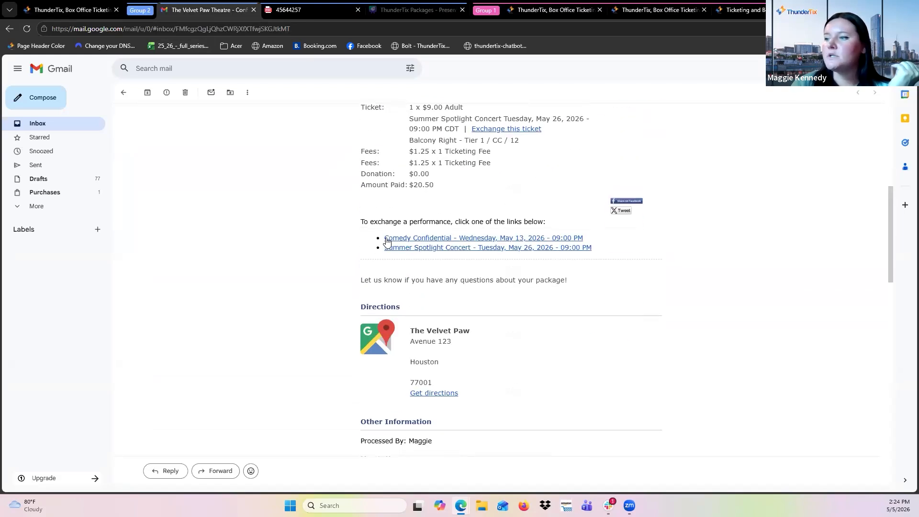
scroll(387, 241, down, 5)
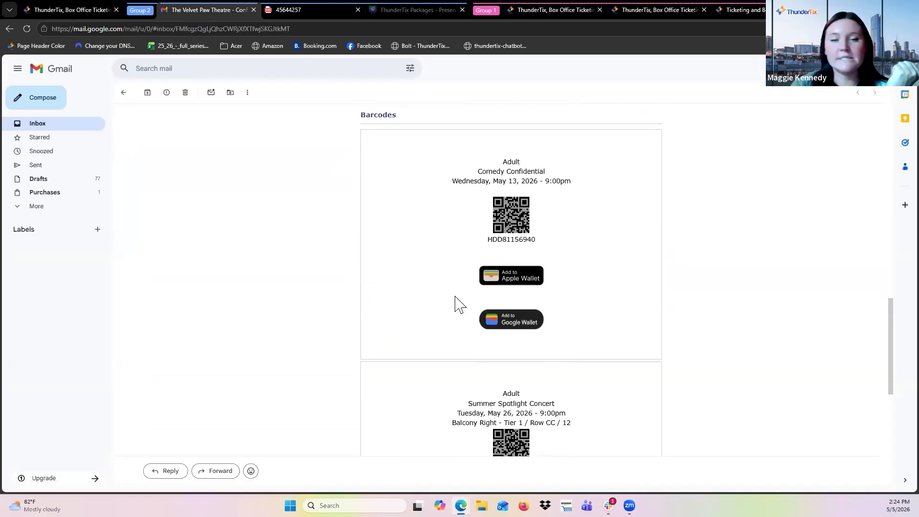
scroll(446, 306, down, 4)
scroll(519, 310, up, 5)
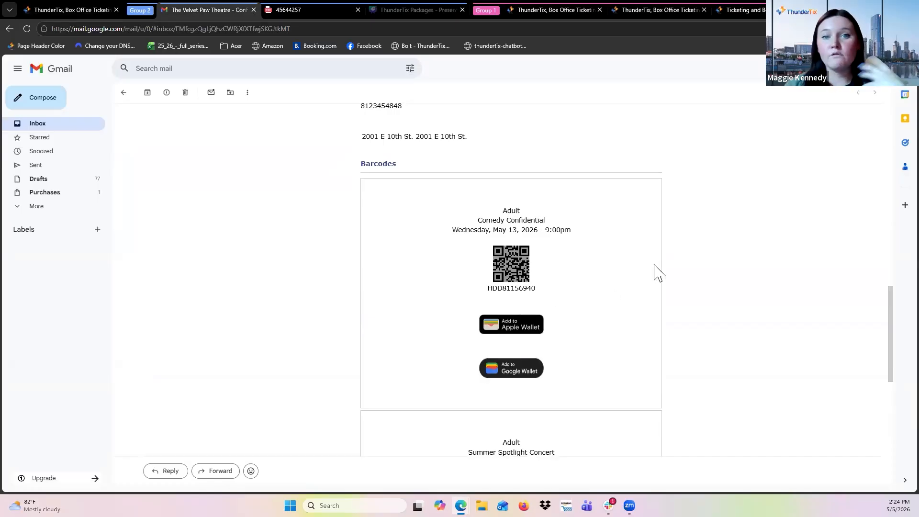
scroll(658, 273, down, 6)
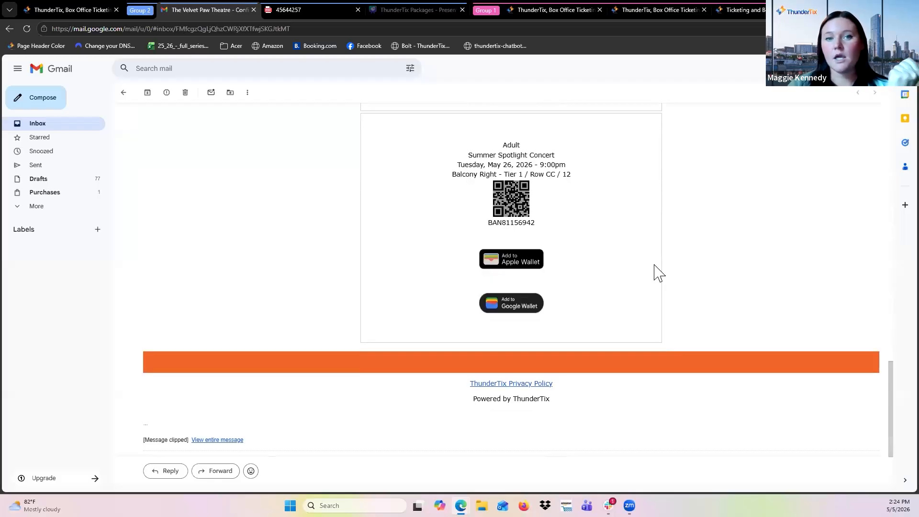
scroll(659, 273, down, 1)
scroll(659, 273, up, 4)
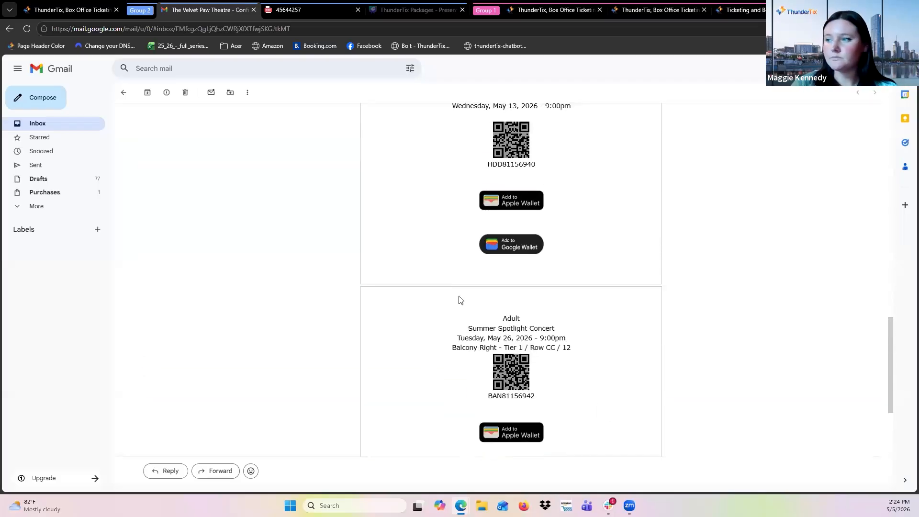
scroll(558, 234, up, 10)
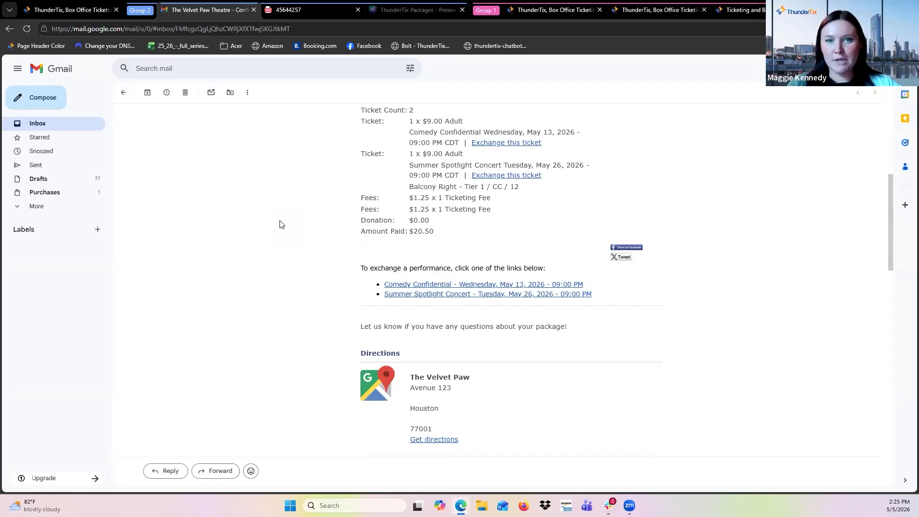
Open the box office package order from the admin orders list and review its line items and email functions.
click(79, 9)
click(48, 136)
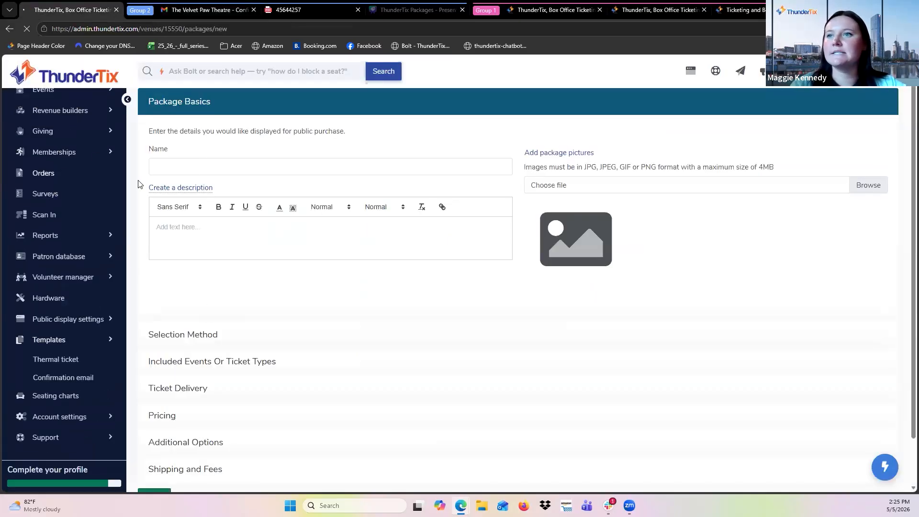
click(165, 354)
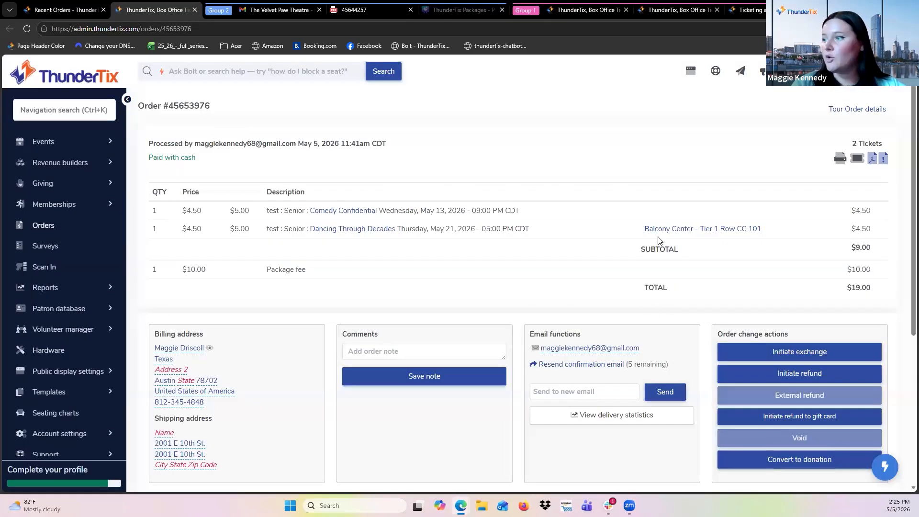
scroll(641, 320, down, 2)
ctrl+scroll(642, 322, up, 5)
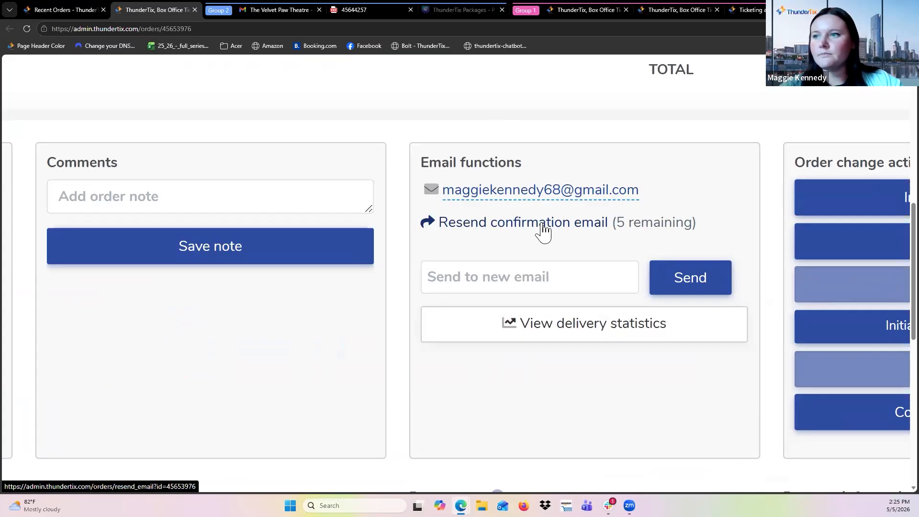
scroll(542, 223, down, 5)
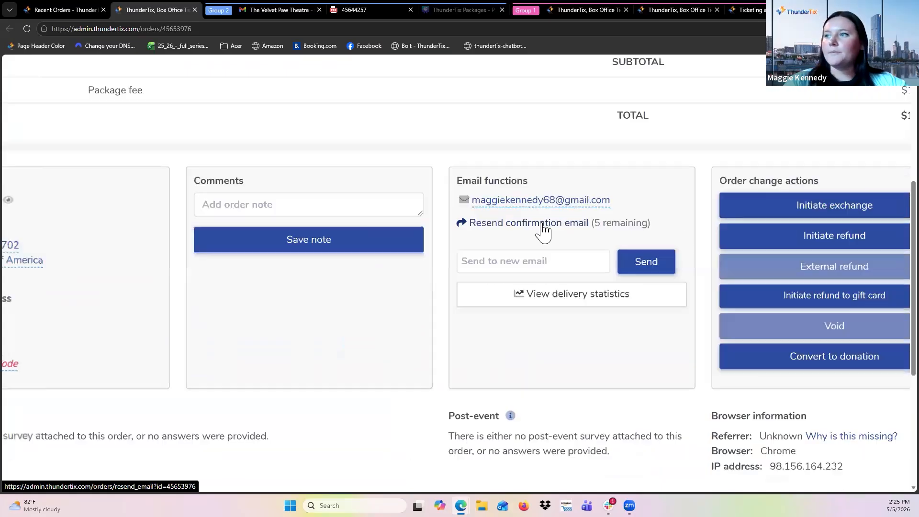
scroll(542, 223, up, 3)
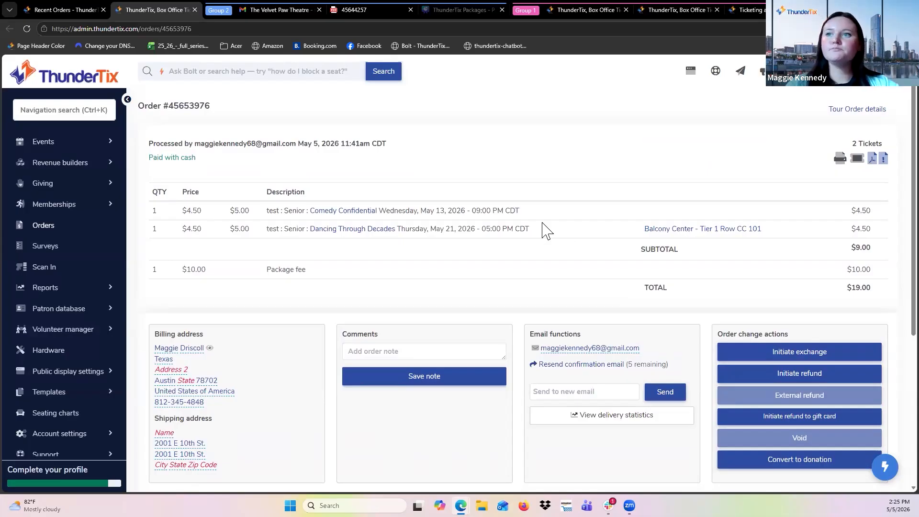
Open the Package manager, expand the Season Bundle's reports and view the package's orders.
click(80, 142)
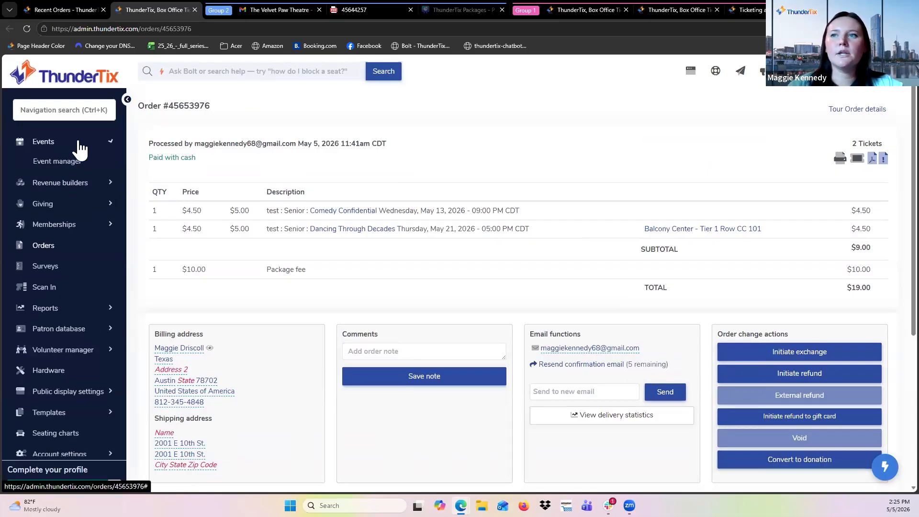
click(56, 199)
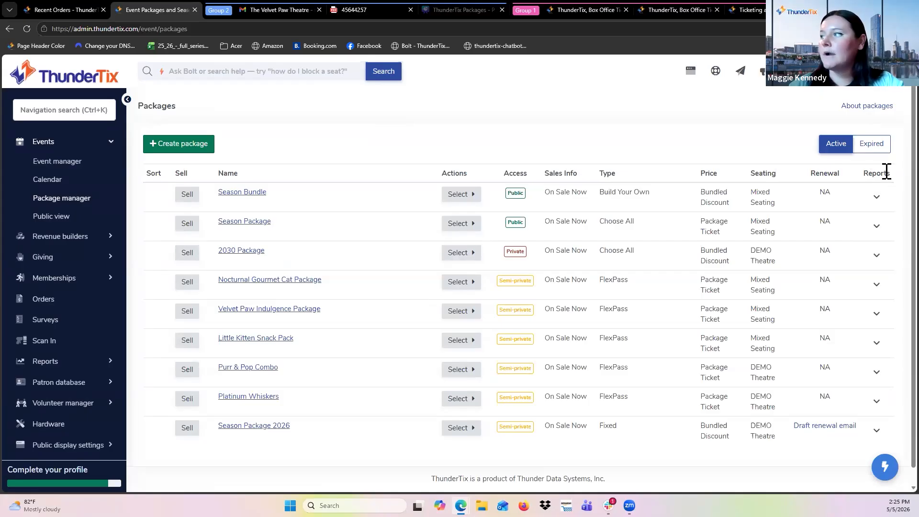
right_click(875, 199)
click(873, 197)
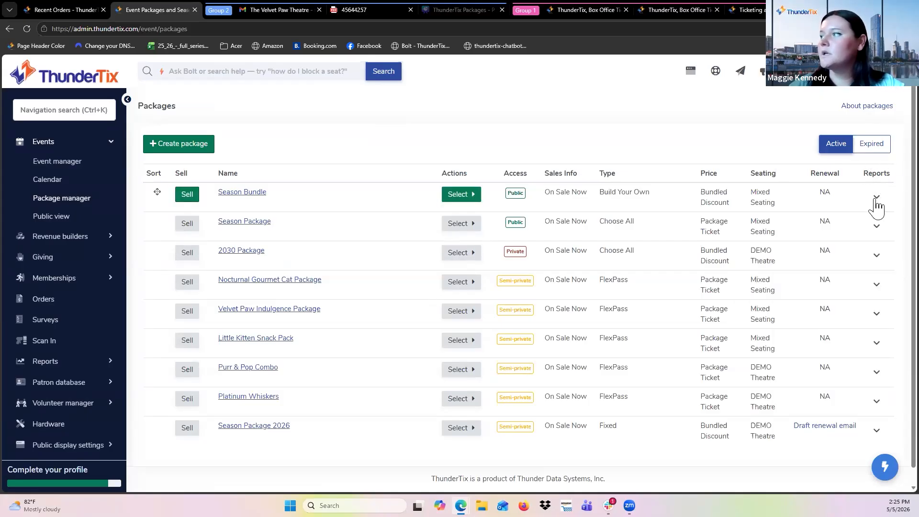
click(877, 196)
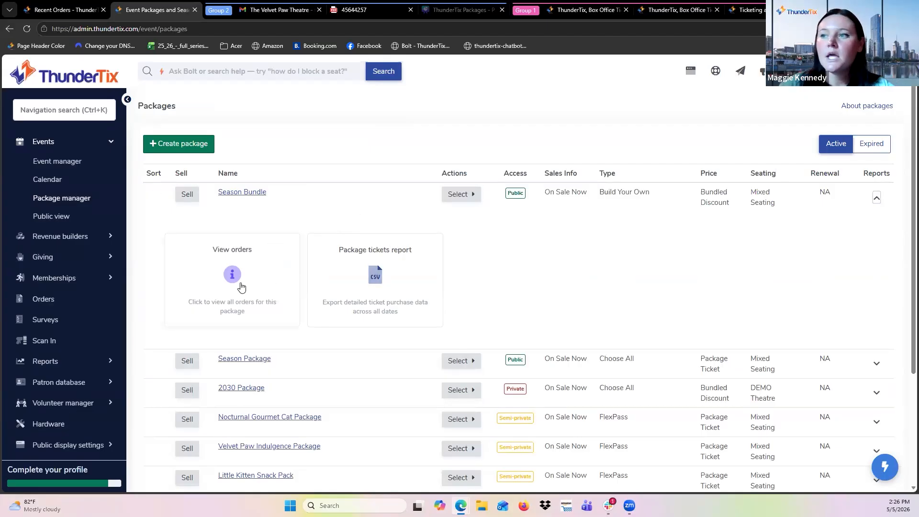
click(234, 299)
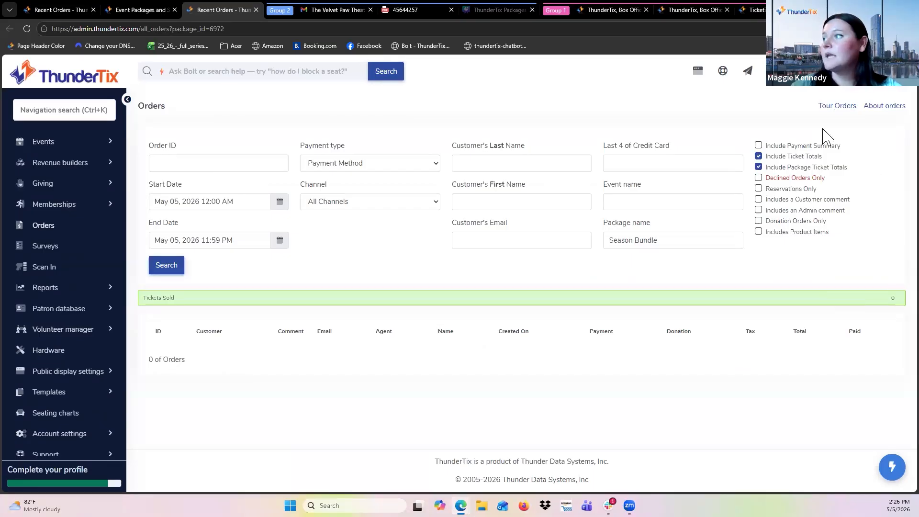
scroll(629, 335, up, 1)
scroll(629, 335, down, 1)
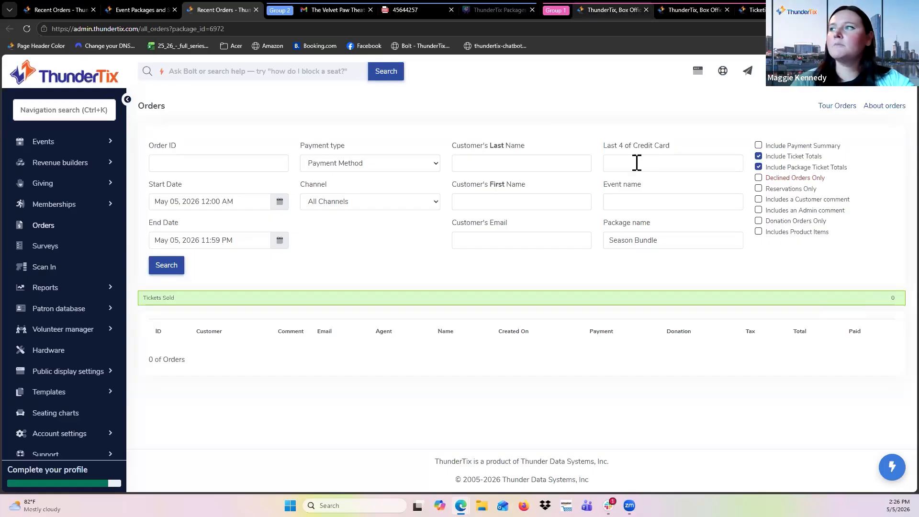
Return to the Package manager and examine the Season Bundle's view orders and package tickets report options.
mouse_move(146, 9)
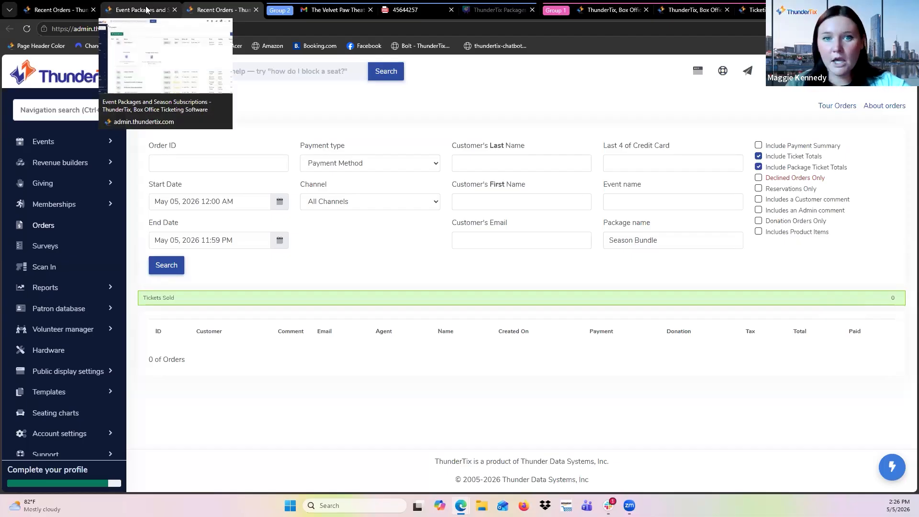
click(146, 9)
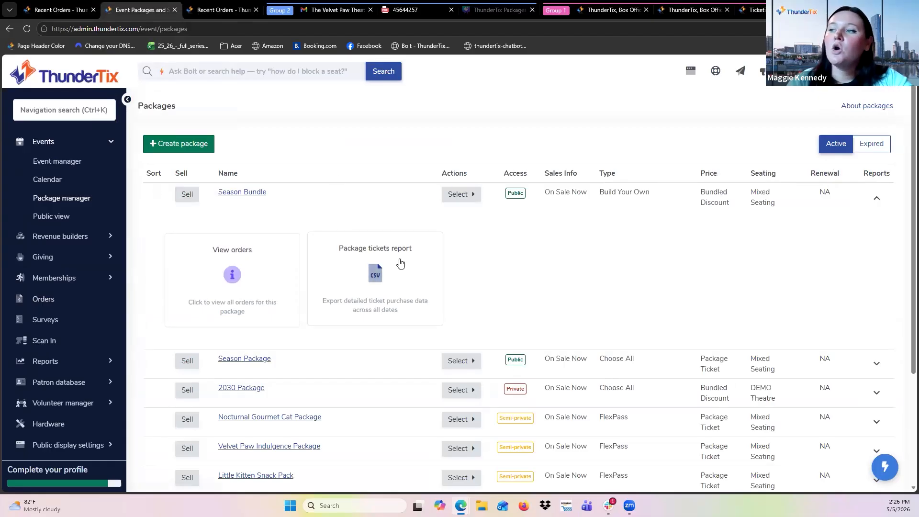
scroll(401, 262, up, 5)
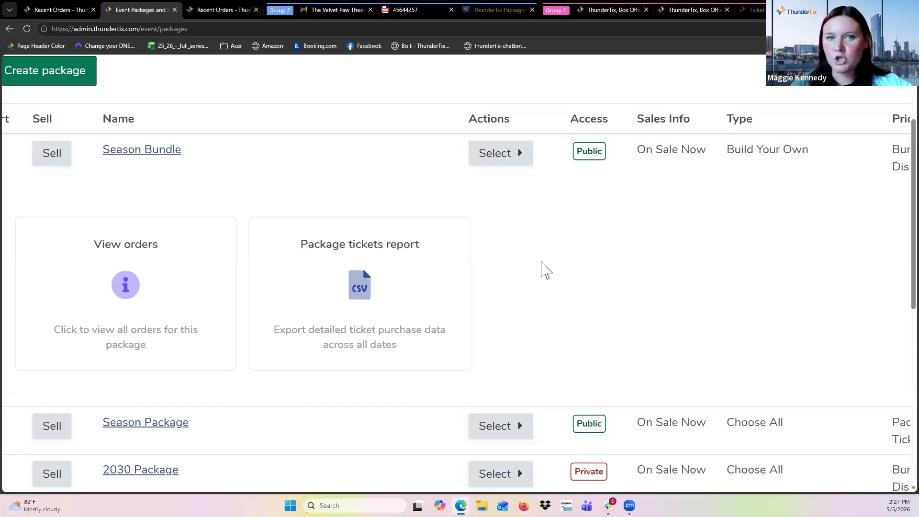
scroll(541, 262, down, 3)
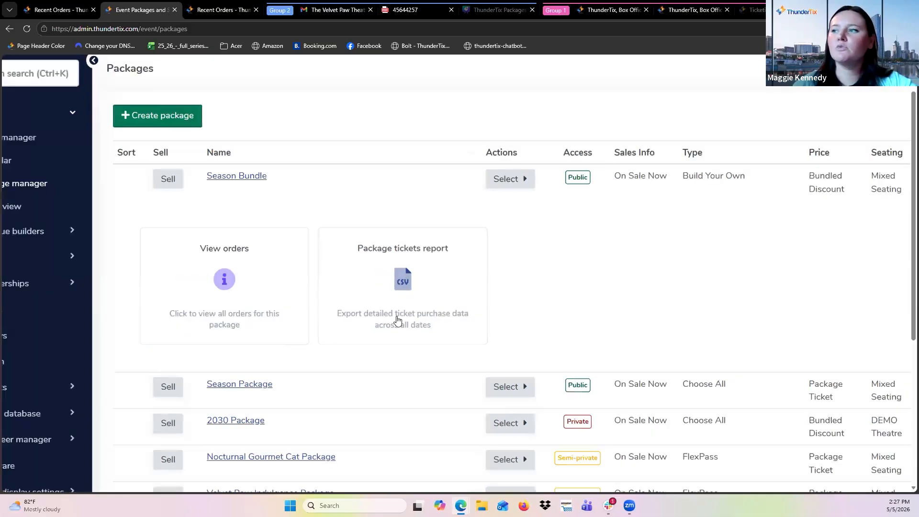
scroll(458, 277, down, 3)
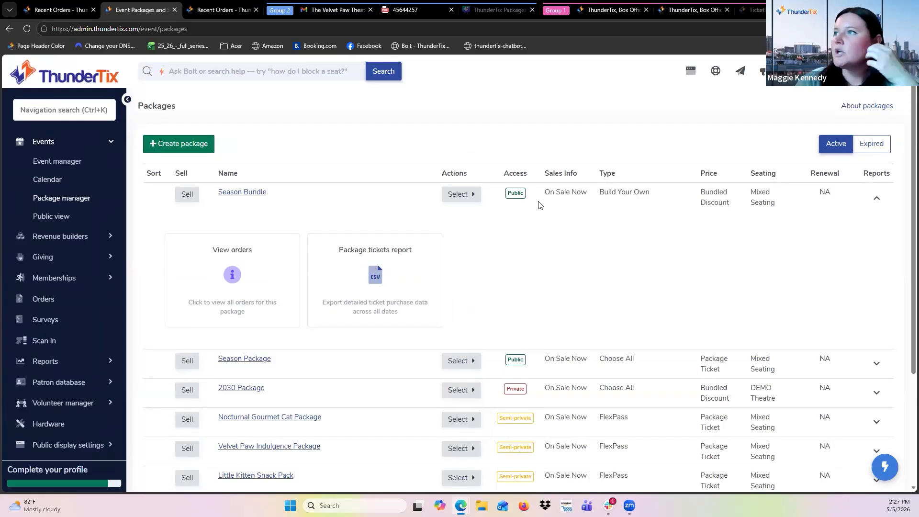
Switch to the Canva presentation, start the slideshow and advance from the Bundled Discount to the Package Ticket report slide.
click(499, 10)
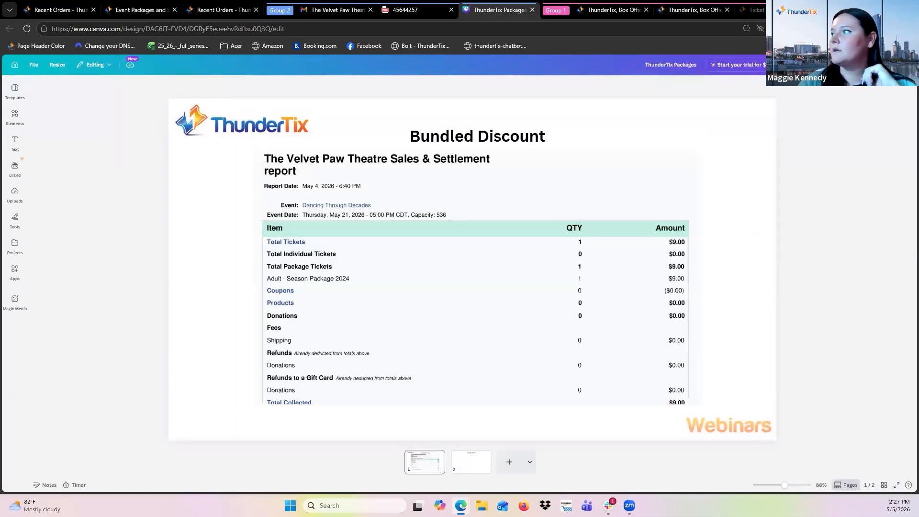
key(ctrl+alt+p)
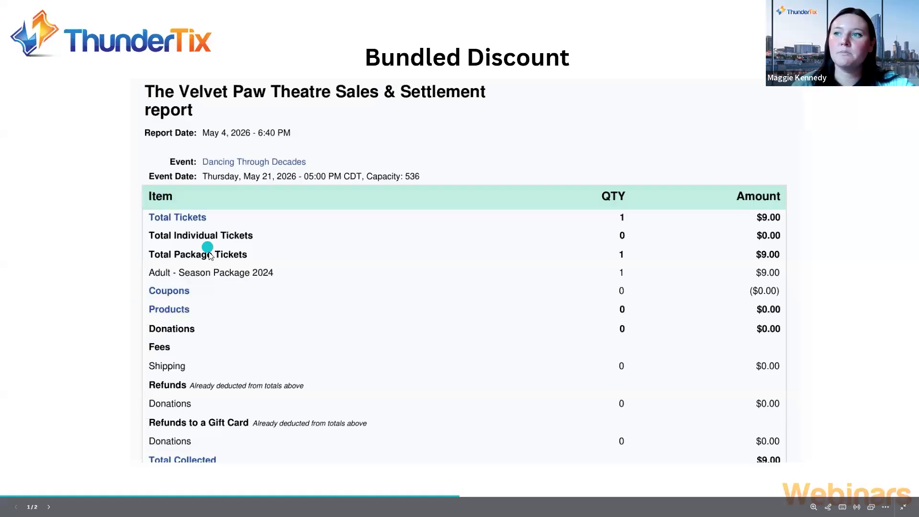
scroll(207, 249, up, 2)
scroll(207, 249, up, 2)
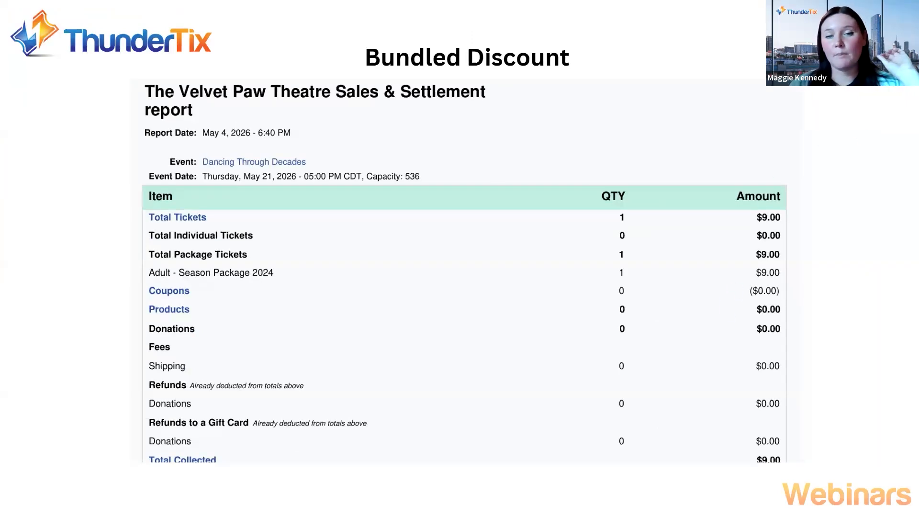
key(Right)
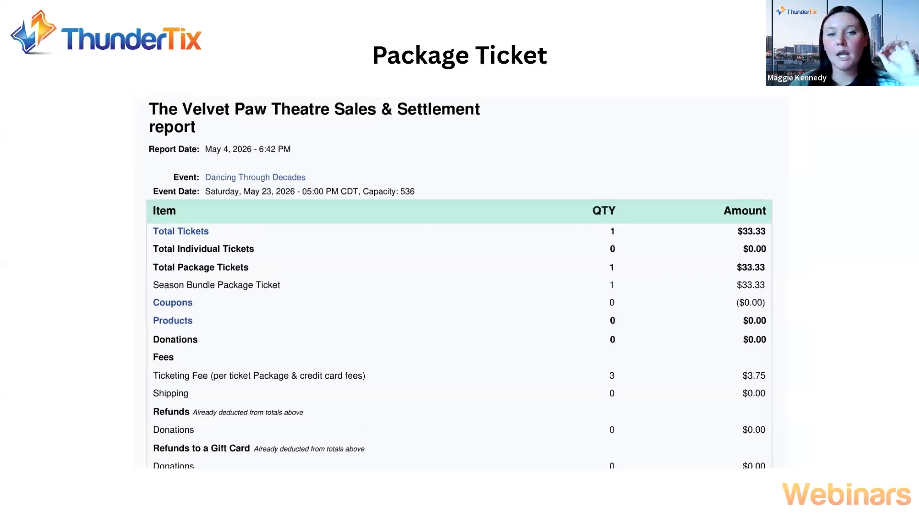
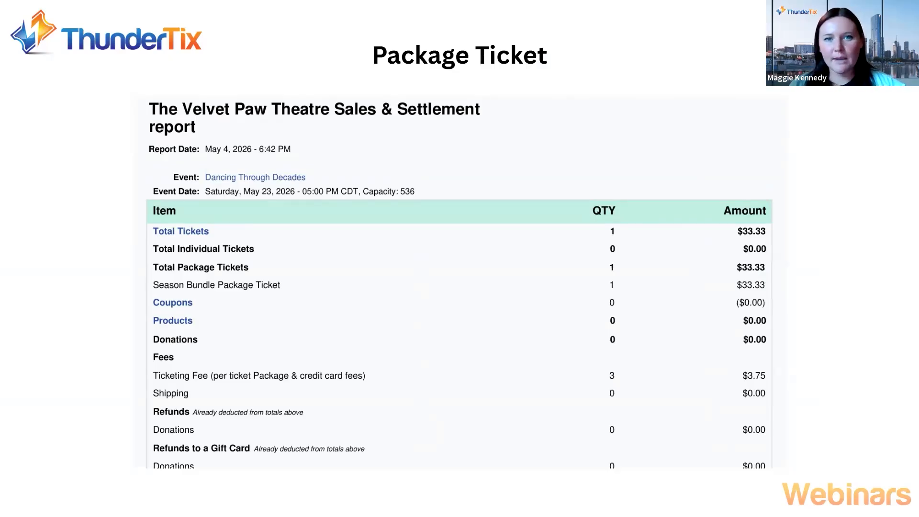
Leave the slideshow and open the CRM & mass mail patron search in ThunderTix, dismissing the release announcement.
key(Escape)
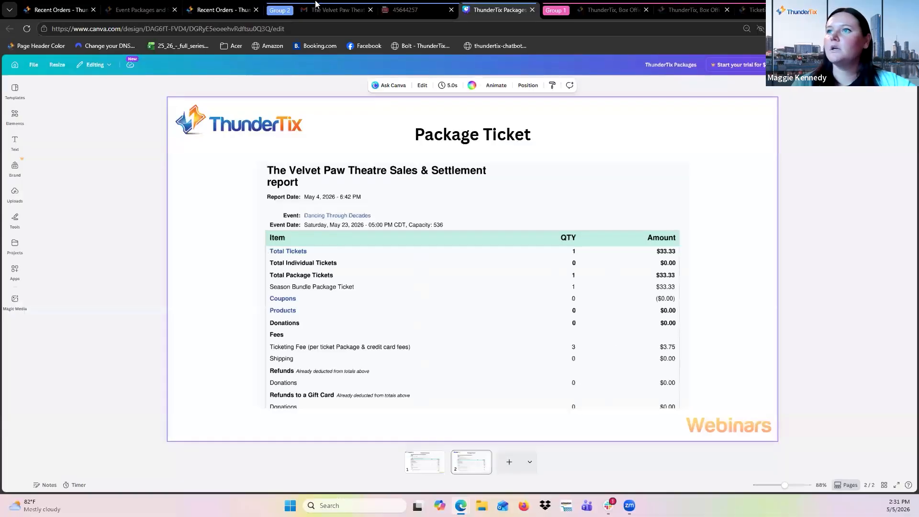
click(209, 14)
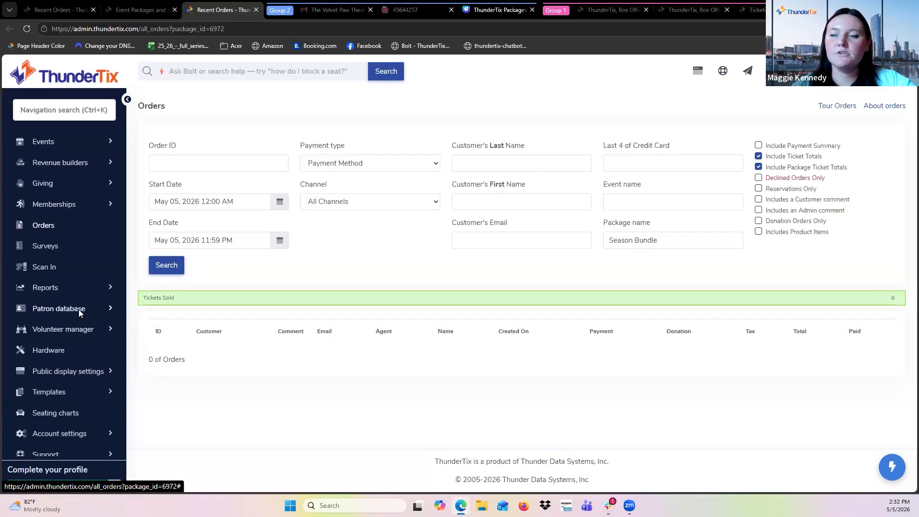
click(38, 312)
click(38, 331)
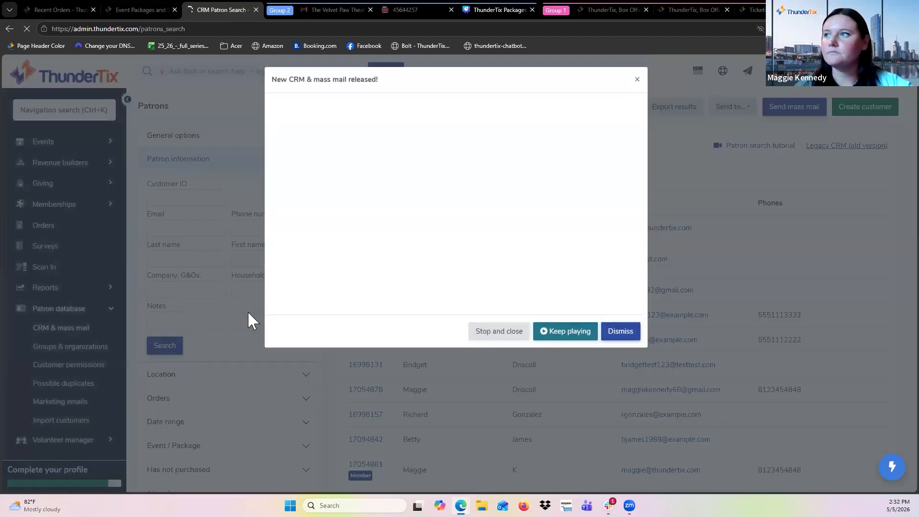
click(620, 332)
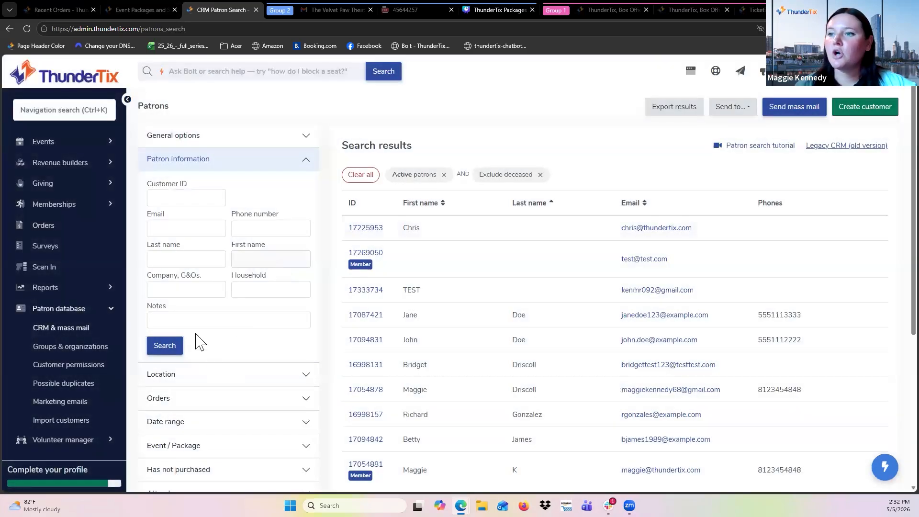
Collapse the Patron information filter and expand the Event / Package filter in the patron search.
click(288, 158)
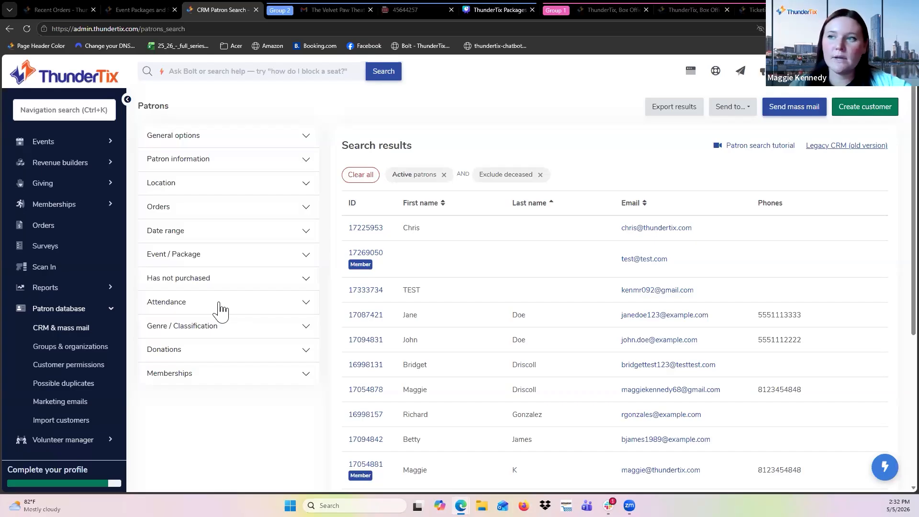
scroll(168, 256, up, 5)
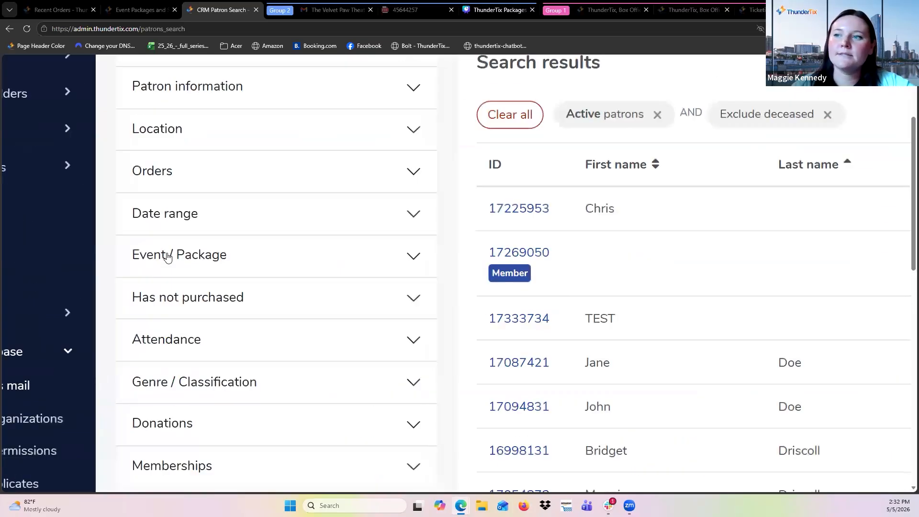
scroll(168, 257, down, 3)
scroll(236, 269, down, 3)
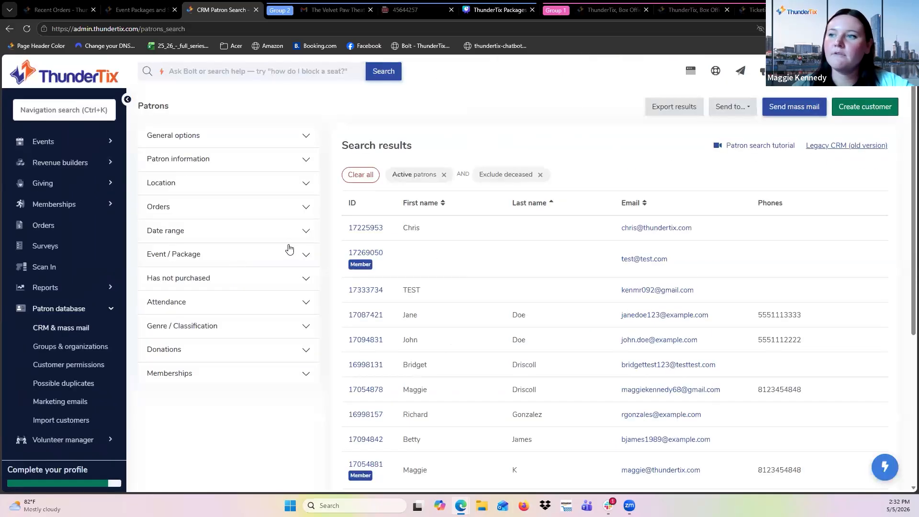
click(273, 256)
scroll(225, 335, up, 5)
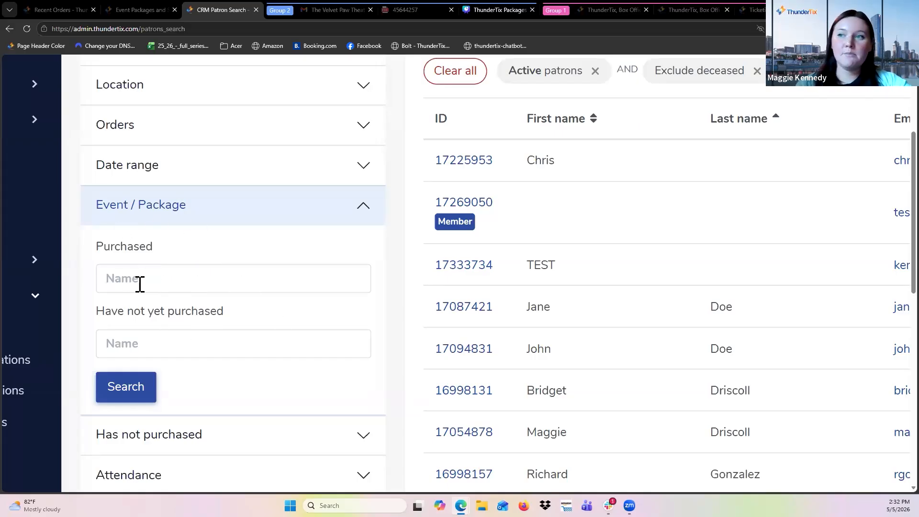
Search the Purchased events field for 2026 and browse the matching events list.
click(117, 278)
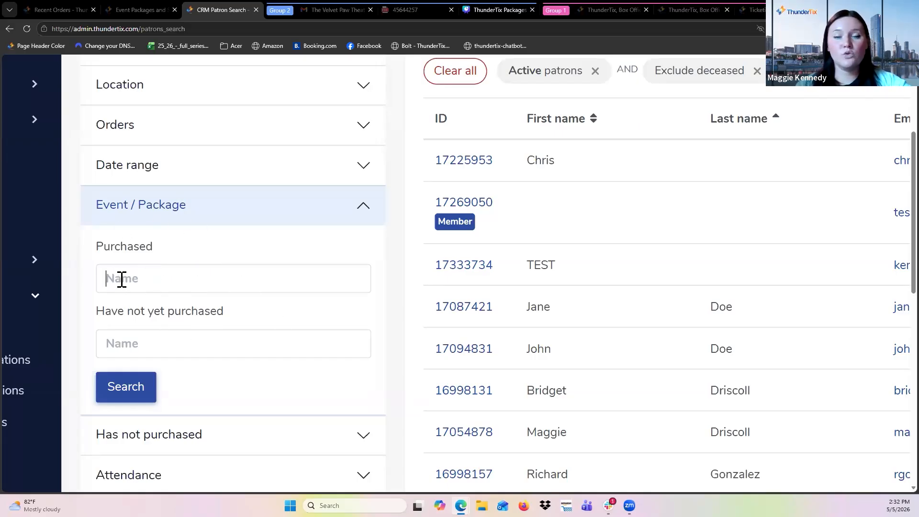
text(202)
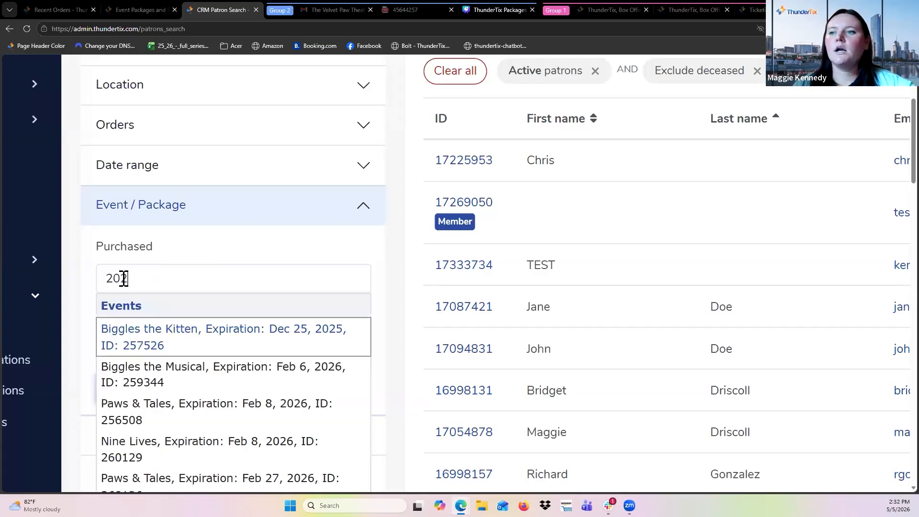
text(6)
scroll(189, 393, down, 1)
scroll(189, 392, down, 4)
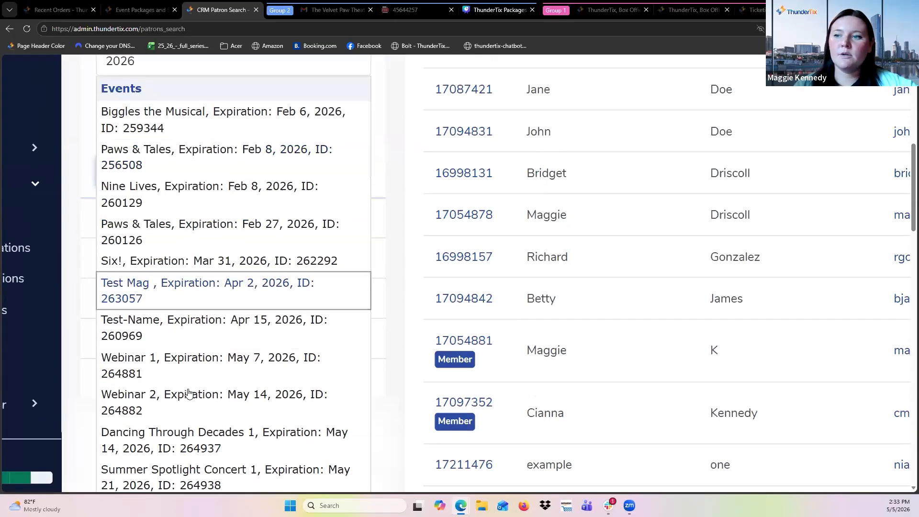
scroll(194, 238, down, 2)
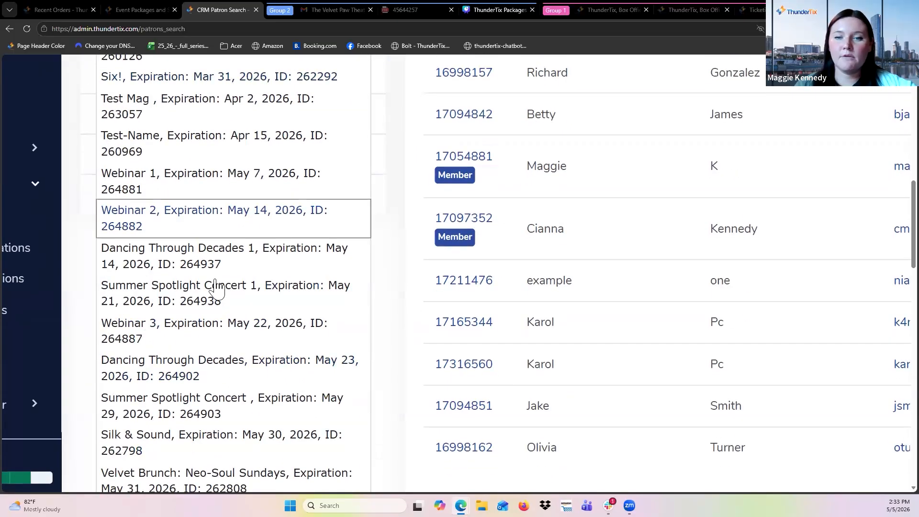
scroll(207, 300, down, 2)
scroll(208, 297, up, 10)
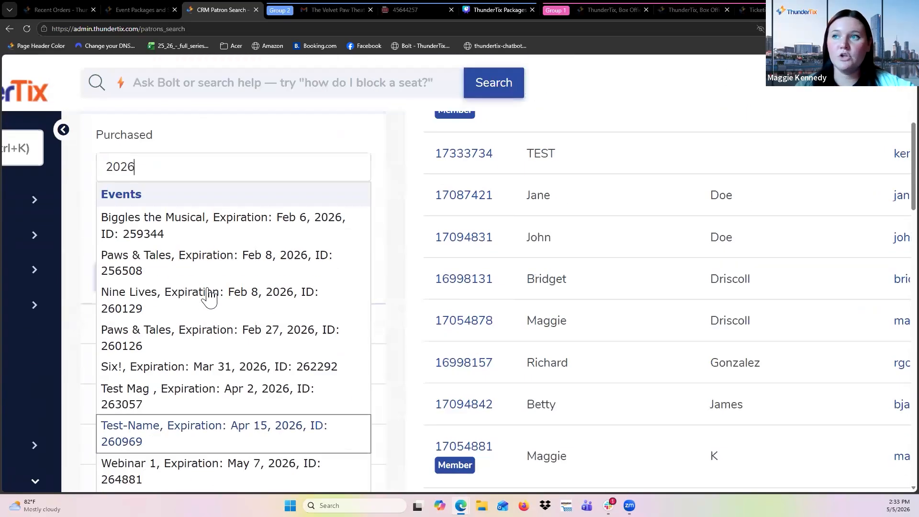
Replace the search with package and add the 2030 Package as the Purchased filter.
key(BackSpace)
key(BackSpace)
key(BackSpace)
key(BackSpace)
text(packa)
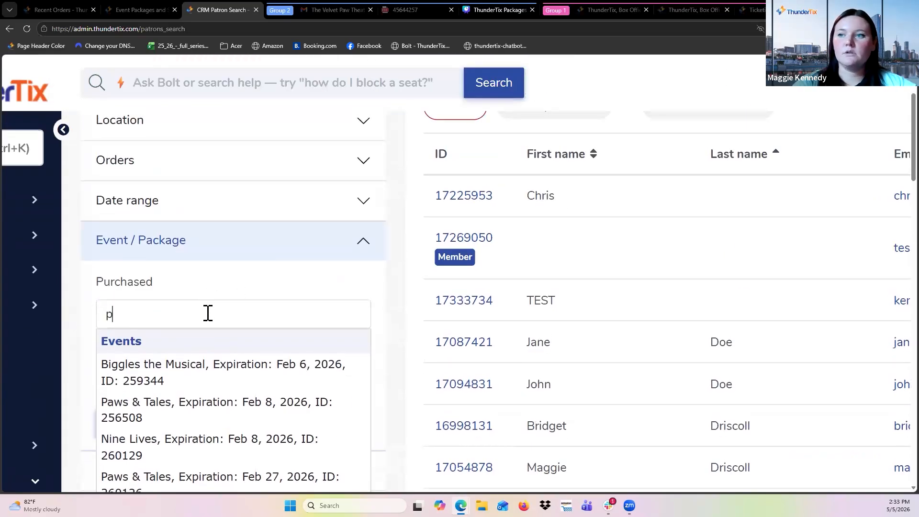
click(207, 370)
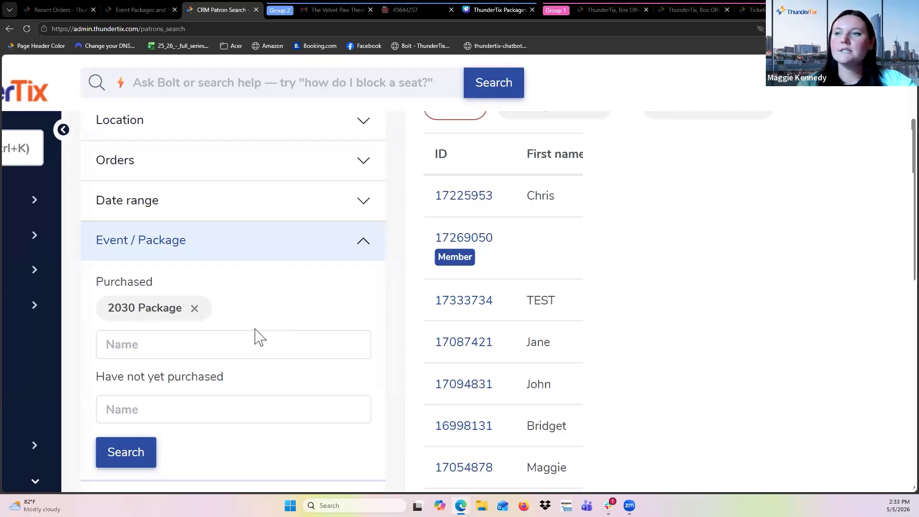
Expand the Has not purchased filter section and review its options.
key(ctrl+minus)
key(ctrl+minus)
key(ctrl+minus)
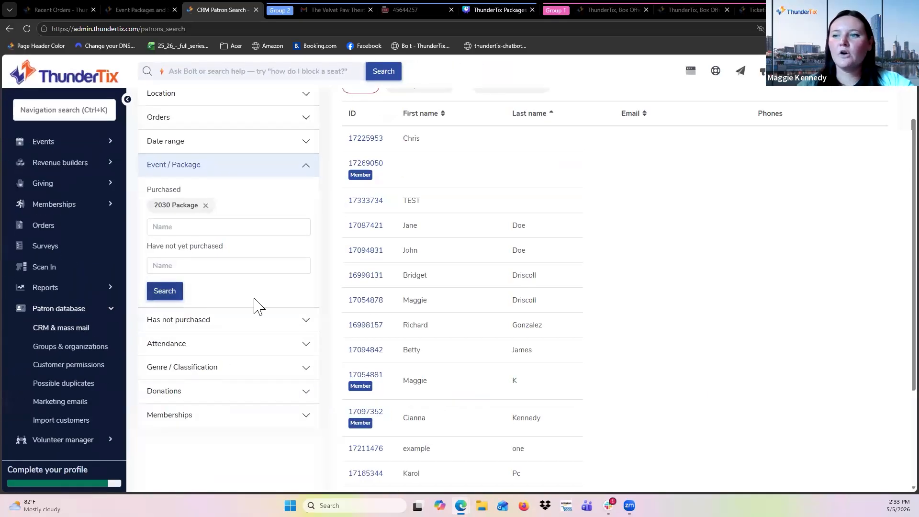
click(243, 322)
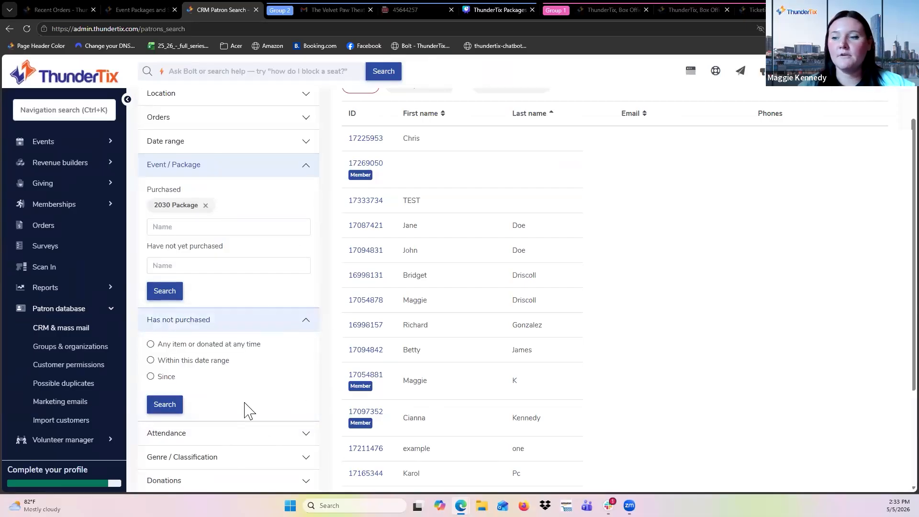
scroll(242, 410, down, 2)
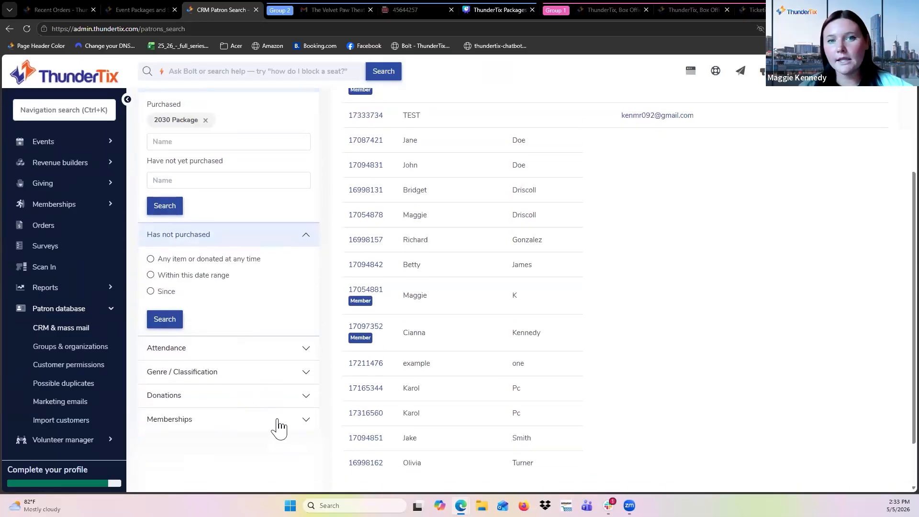
scroll(263, 307, up, 4)
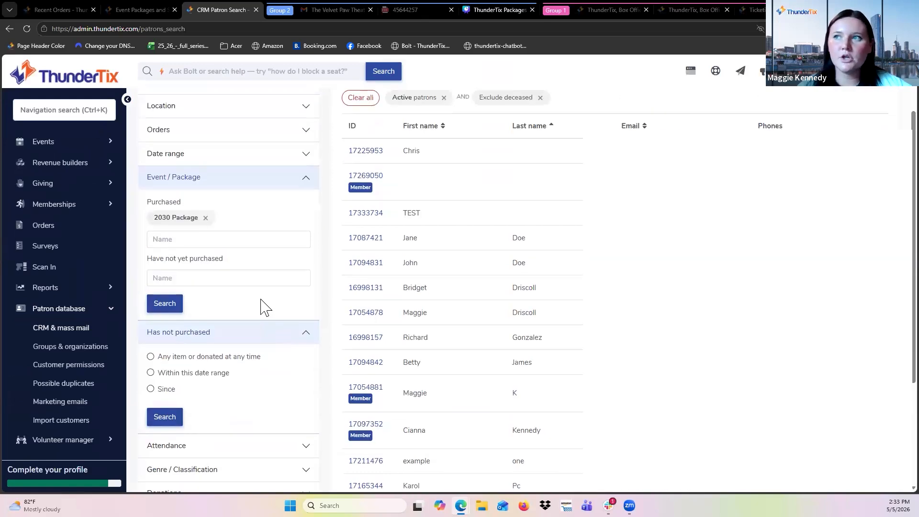
Expand the Orders filter section, review its order, ticket and donation thresholds, then collapse it.
click(206, 200)
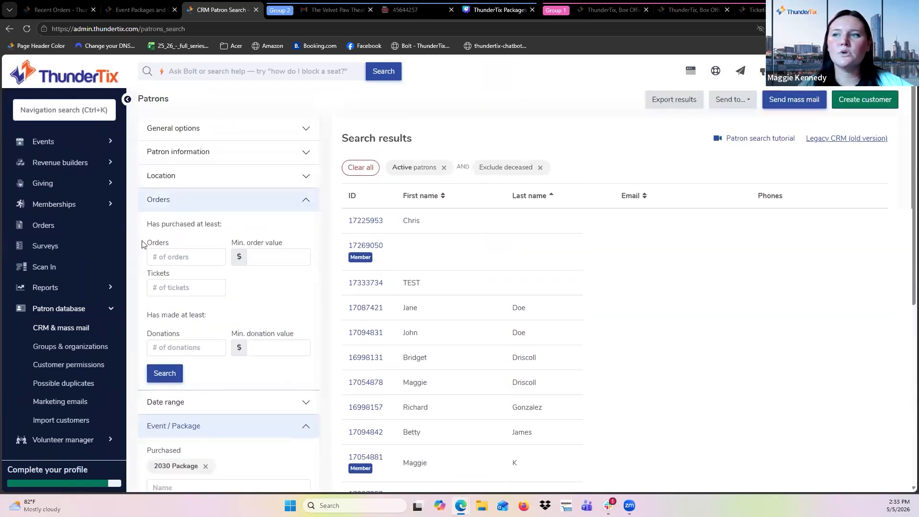
scroll(208, 283, up, 3)
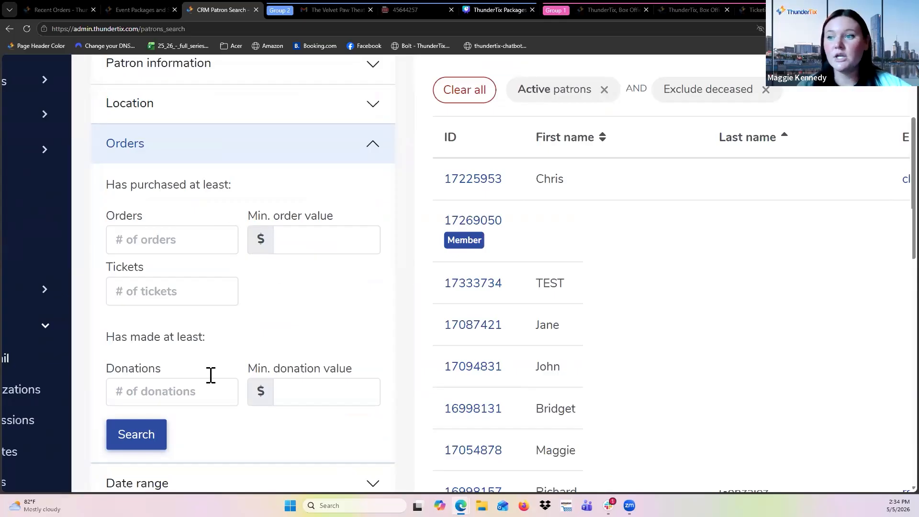
scroll(210, 375, down, 2)
scroll(209, 378, up, 3)
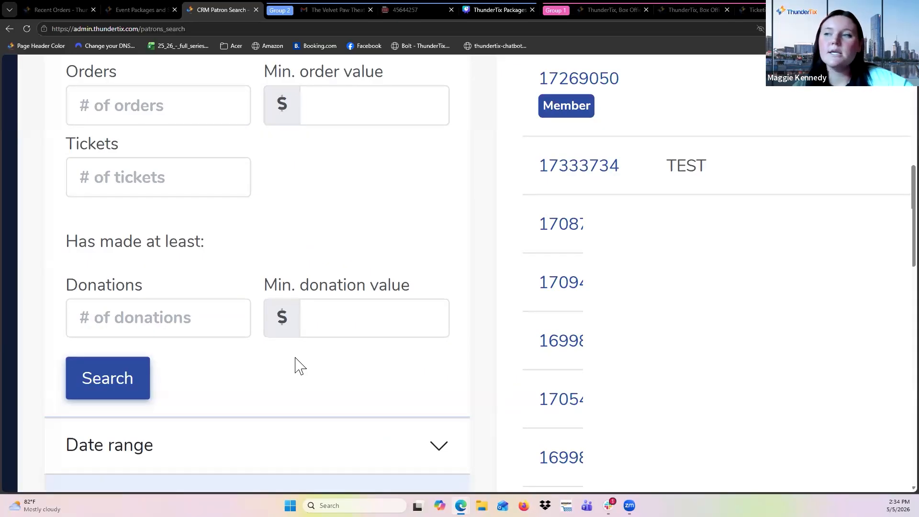
key(ctrl+0)
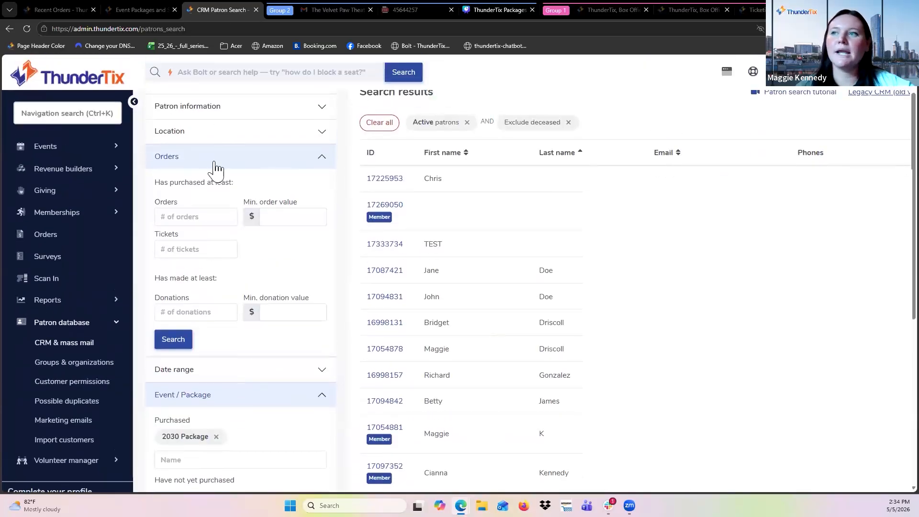
click(233, 158)
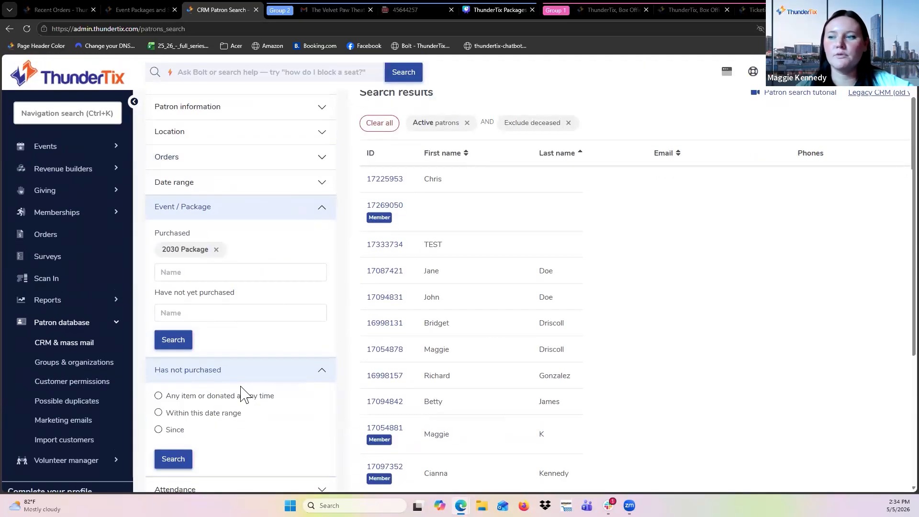
Collapse the Event / Package and Has not purchased filter sections.
scroll(234, 321, down, 1)
scroll(234, 322, up, 2)
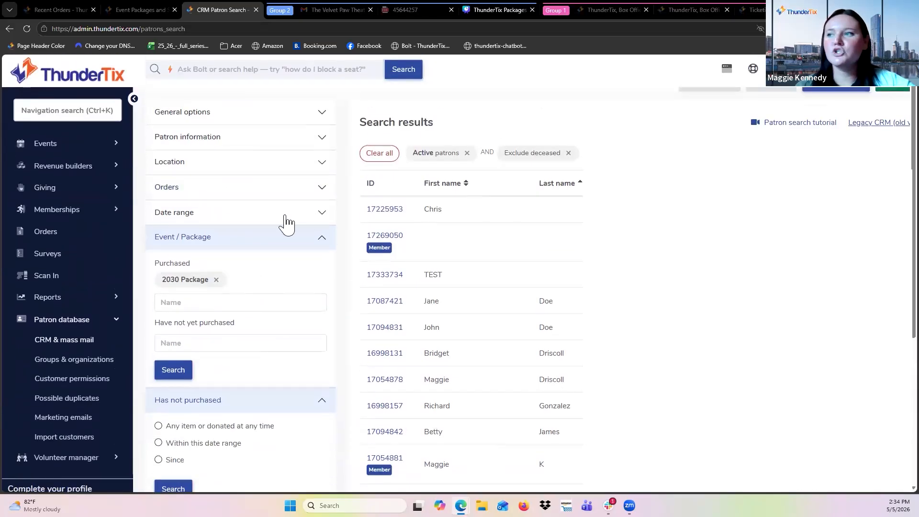
click(316, 239)
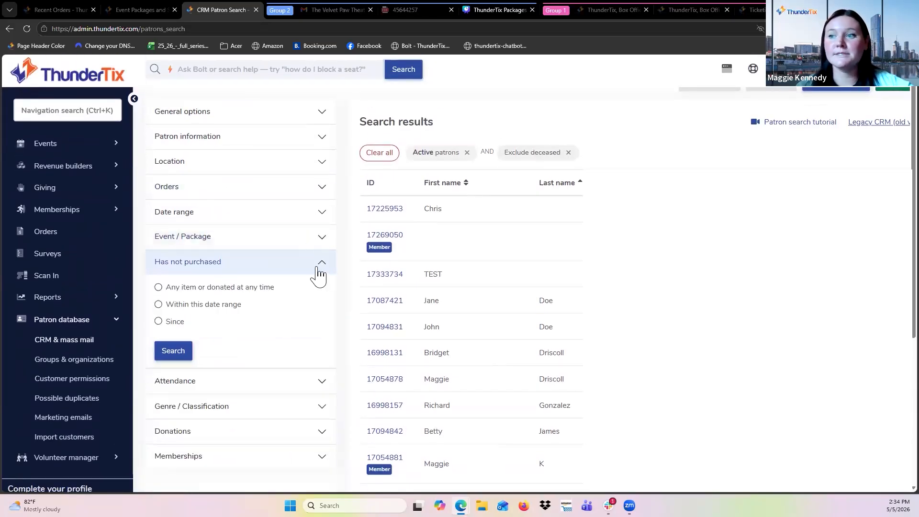
click(318, 266)
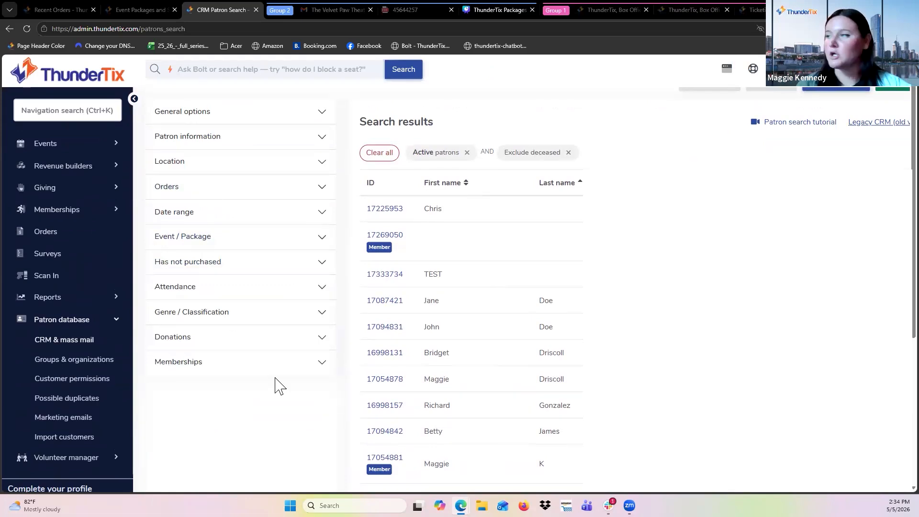
scroll(564, 359, down, 1)
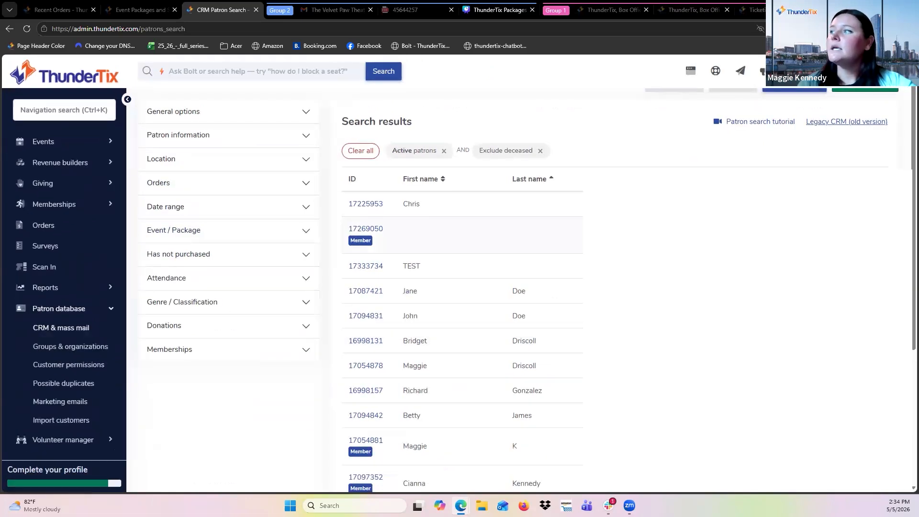
scroll(637, 231, up, 1)
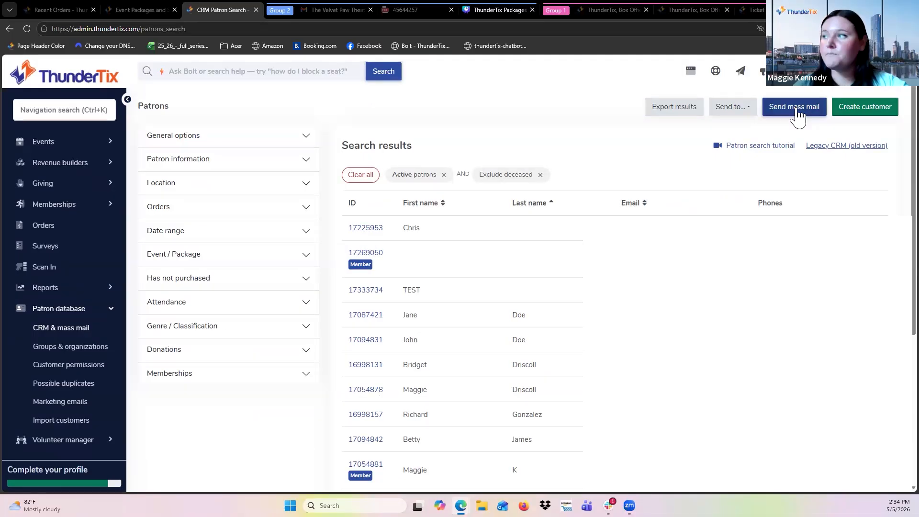
Open the Send to menu to review the export destinations, then close it.
click(751, 109)
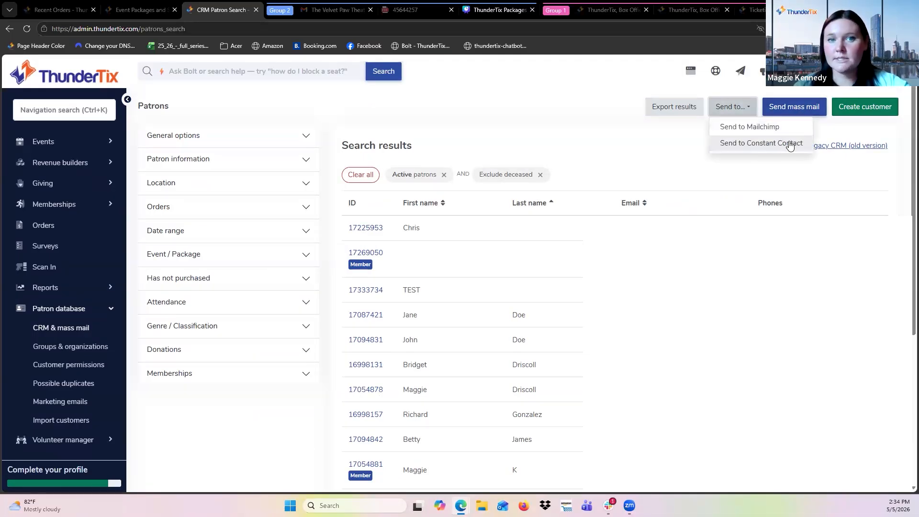
click(528, 99)
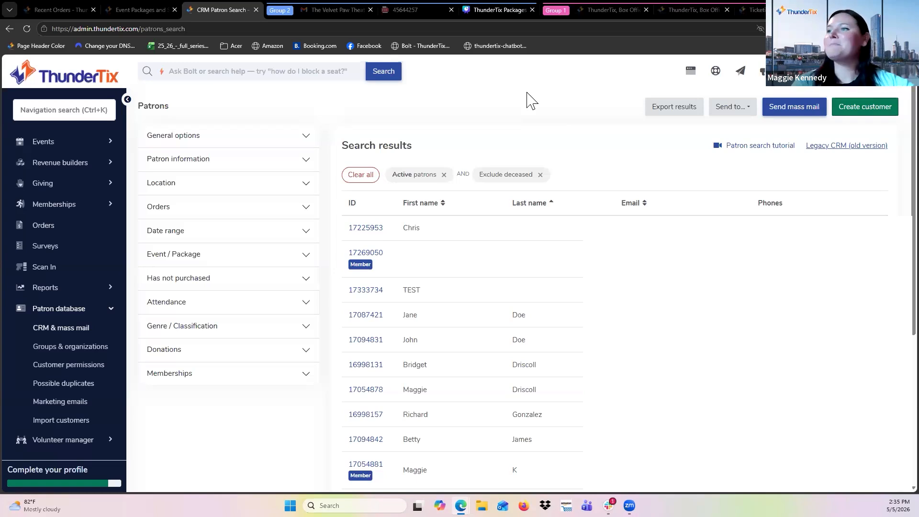
scroll(419, 293, down, 1)
scroll(419, 299, up, 1)
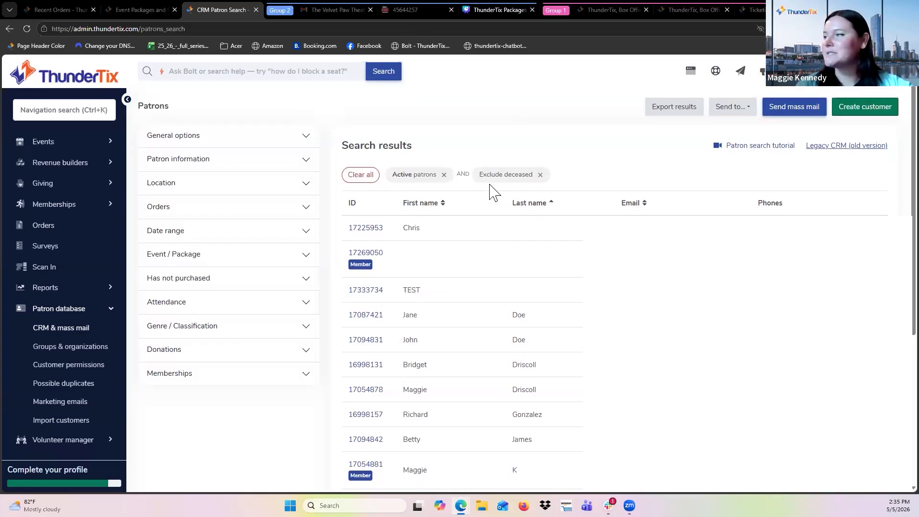
scroll(360, 290, down, 1)
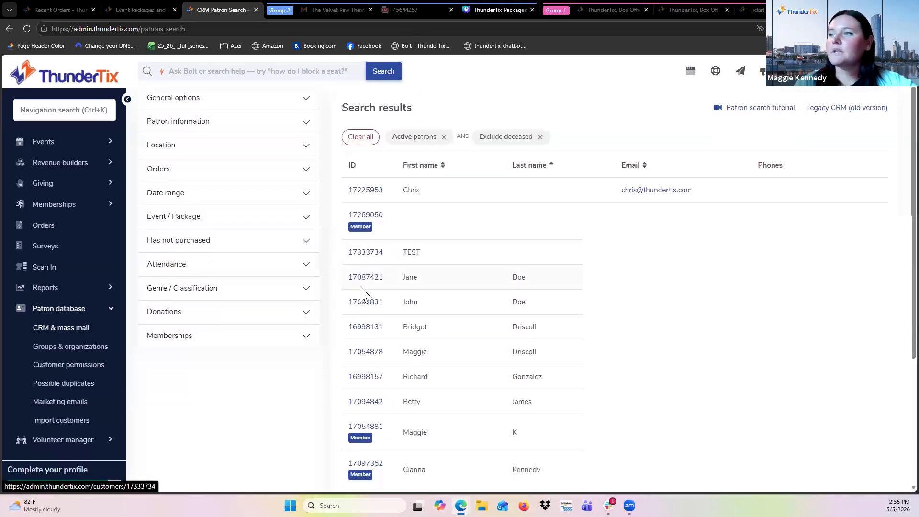
scroll(360, 290, up, 1)
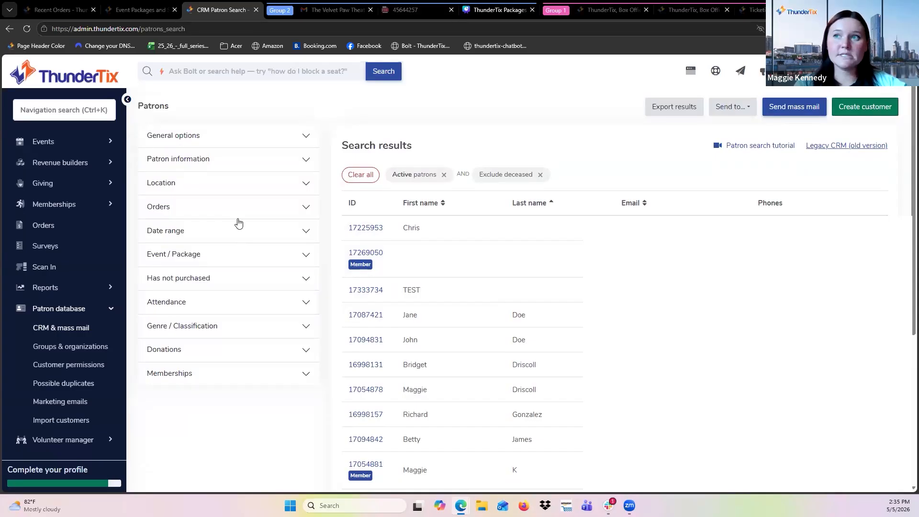
Open the Package manager and view the Season Bundle's package mass email templates, then close them.
click(44, 142)
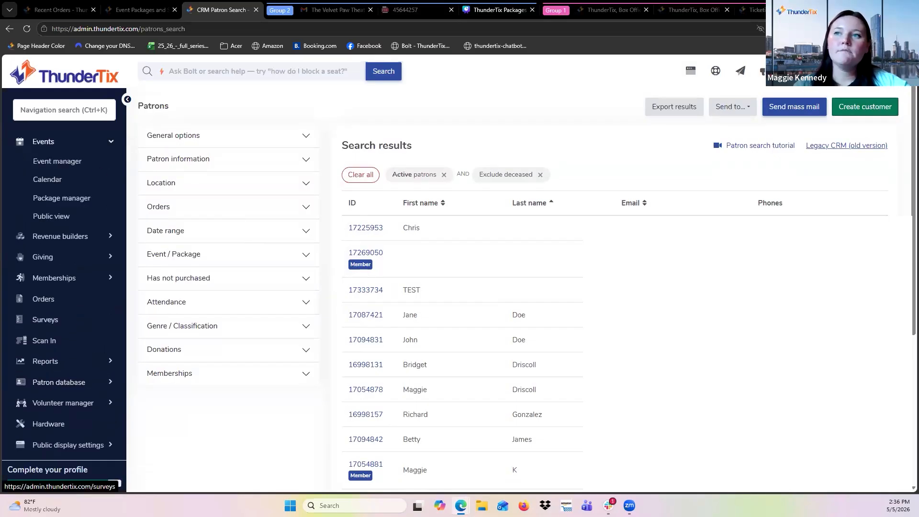
click(67, 199)
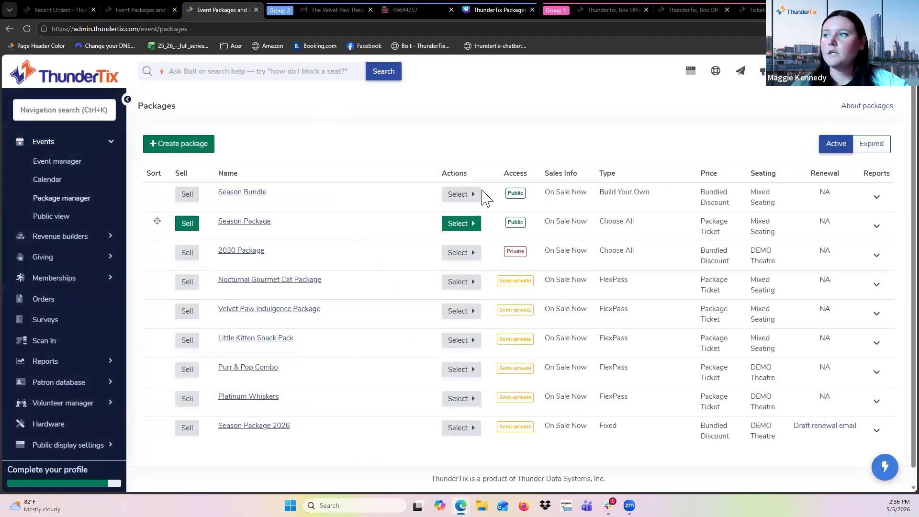
click(464, 195)
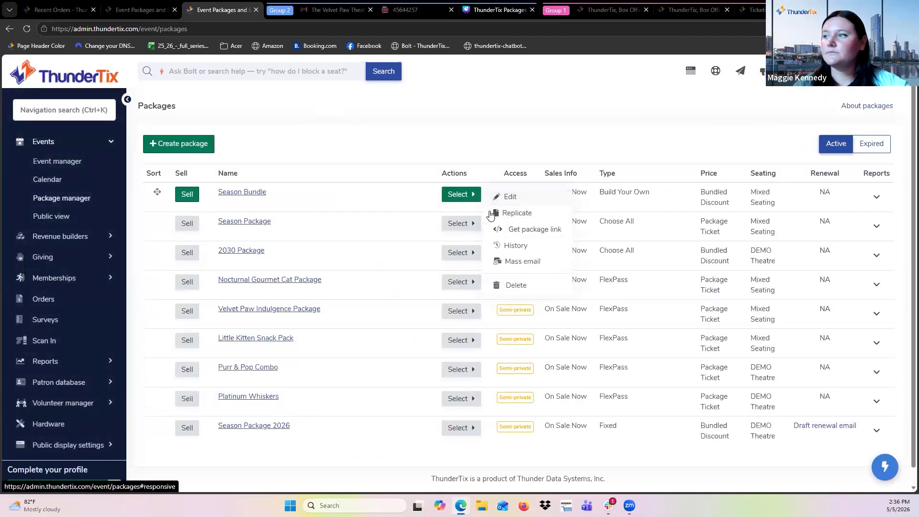
click(541, 265)
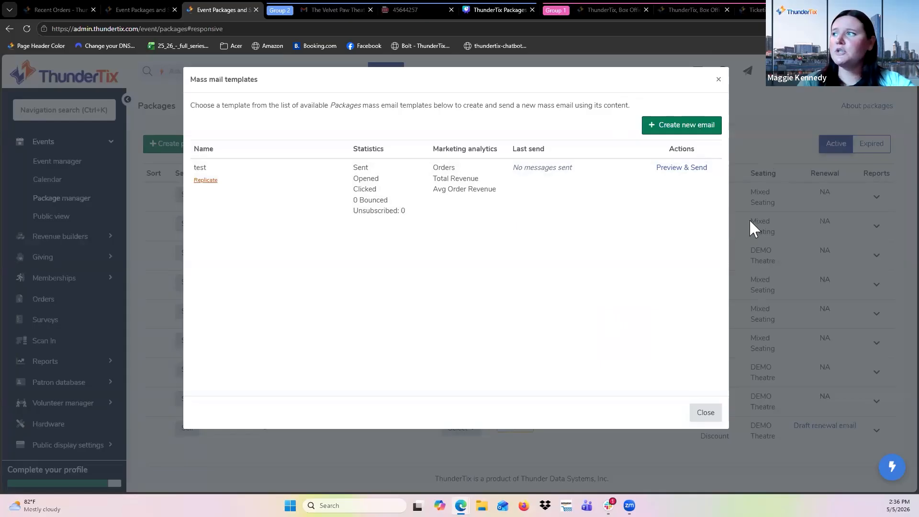
click(774, 214)
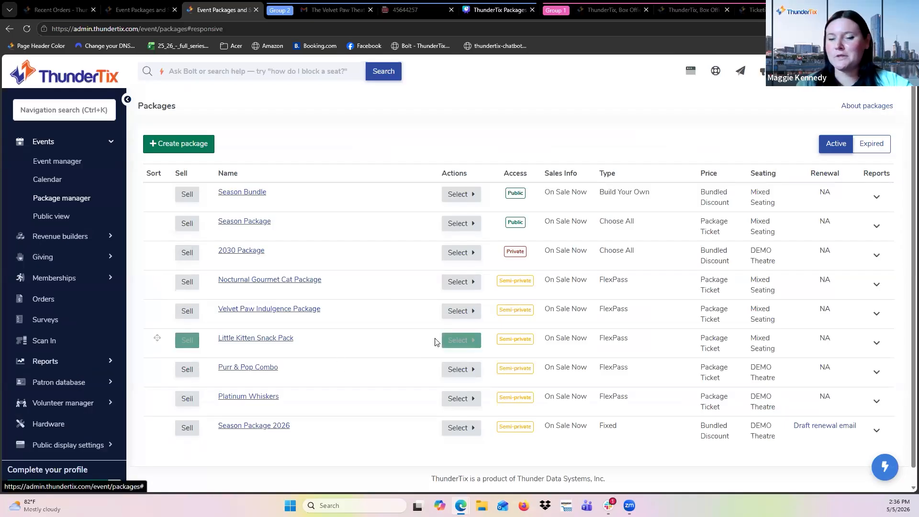
Open the draft renewal email for Season Package 2026.
scroll(716, 375, down, 1)
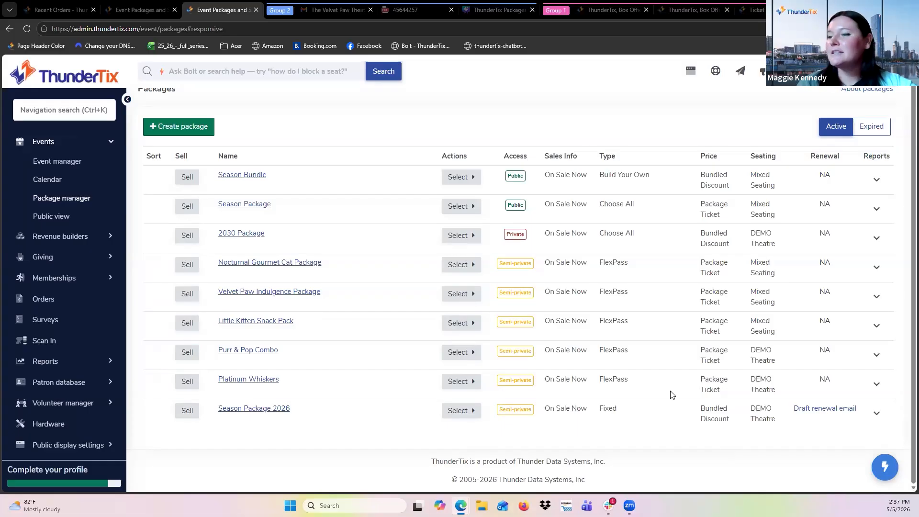
scroll(860, 424, up, 2)
scroll(861, 425, up, 2)
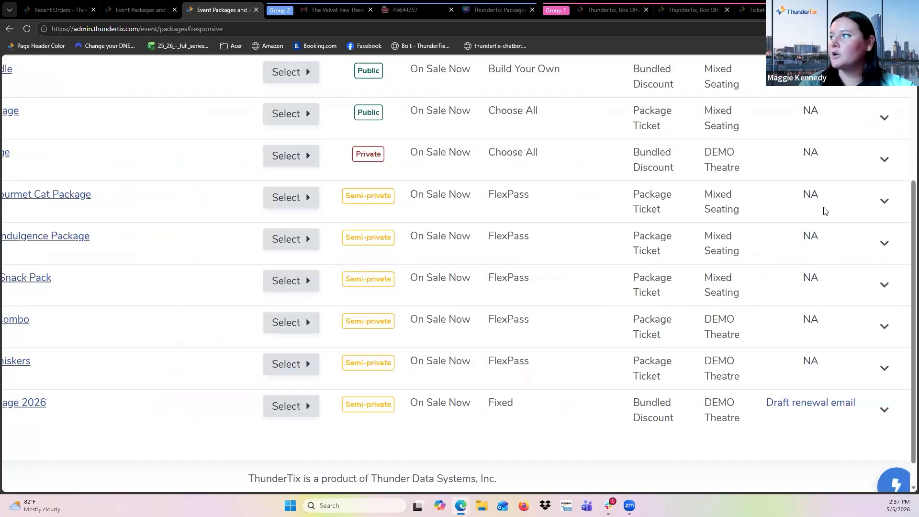
scroll(816, 144, up, 2)
scroll(813, 326, down, 2)
scroll(812, 326, down, 3)
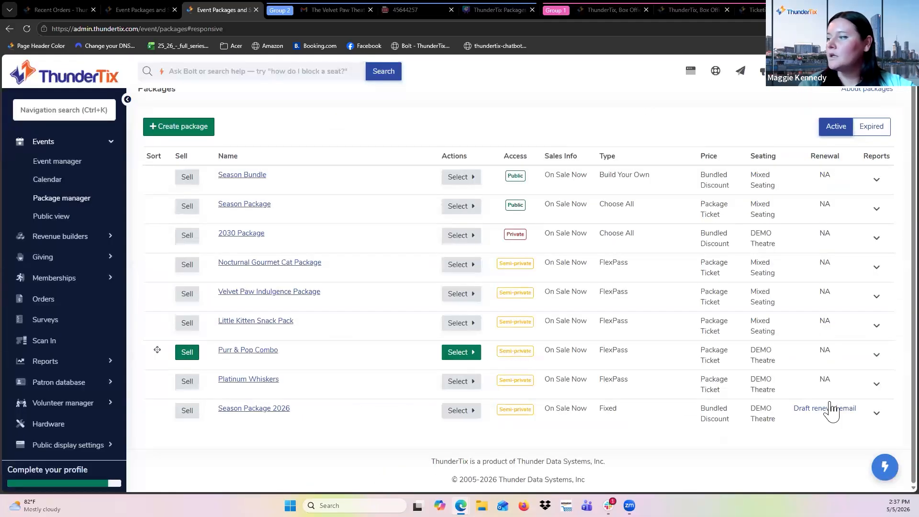
click(826, 410)
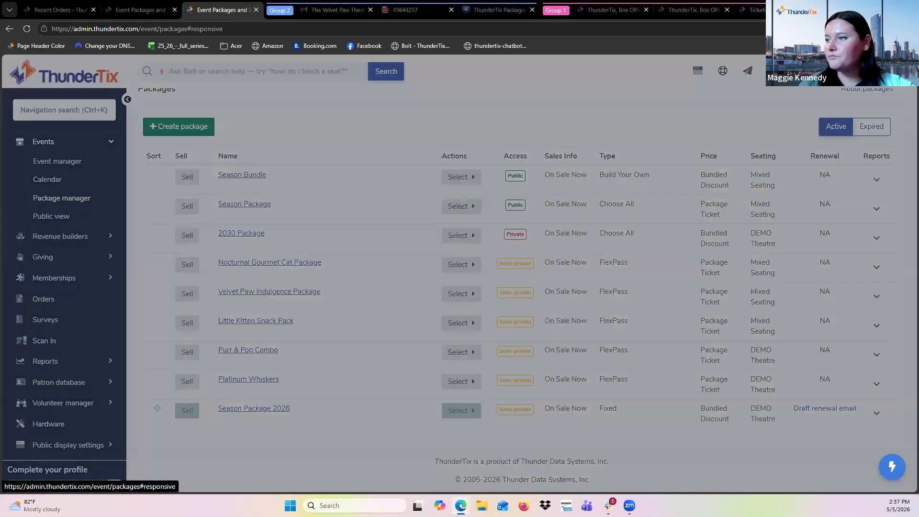
click(691, 169)
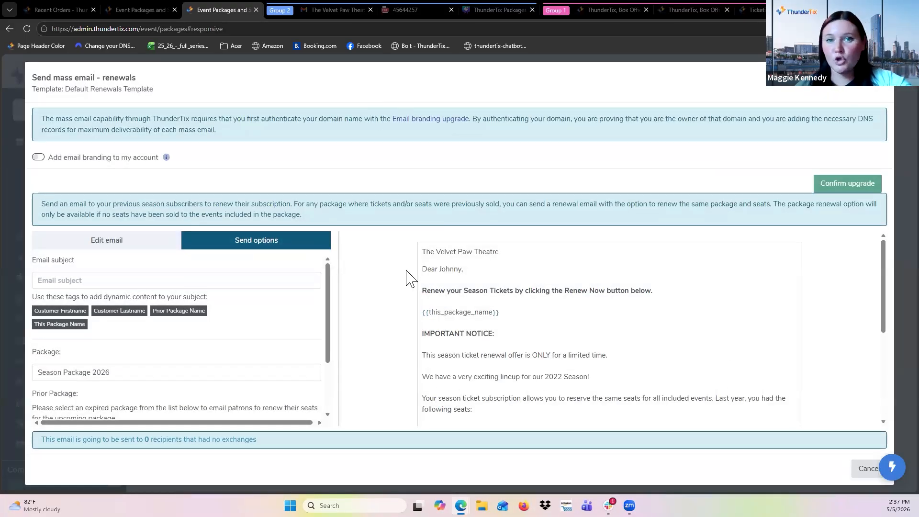
Read through the renewal email template preview and its send options, including package and prior package.
scroll(594, 359, down, 2)
scroll(614, 353, up, 2)
scroll(613, 347, up, 3)
scroll(612, 347, down, 1)
scroll(612, 346, right, 2)
scroll(371, 328, up, 1)
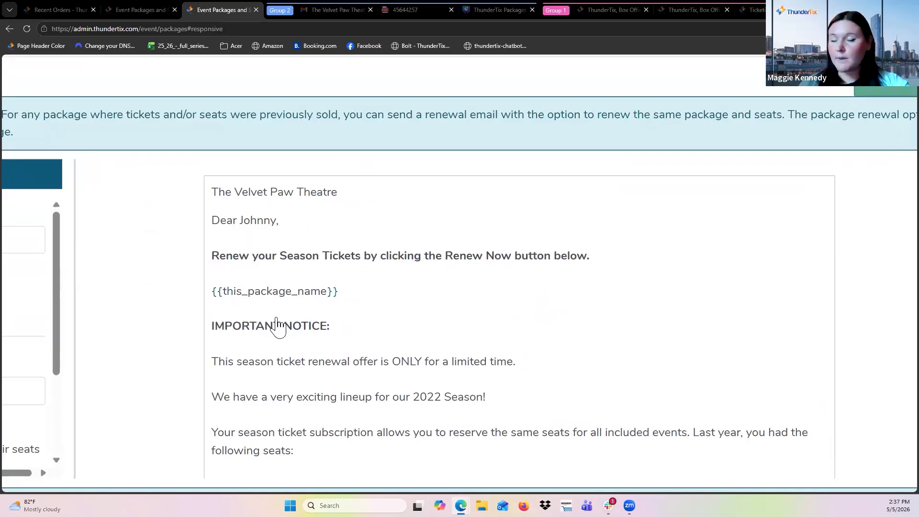
scroll(222, 324, down, 3)
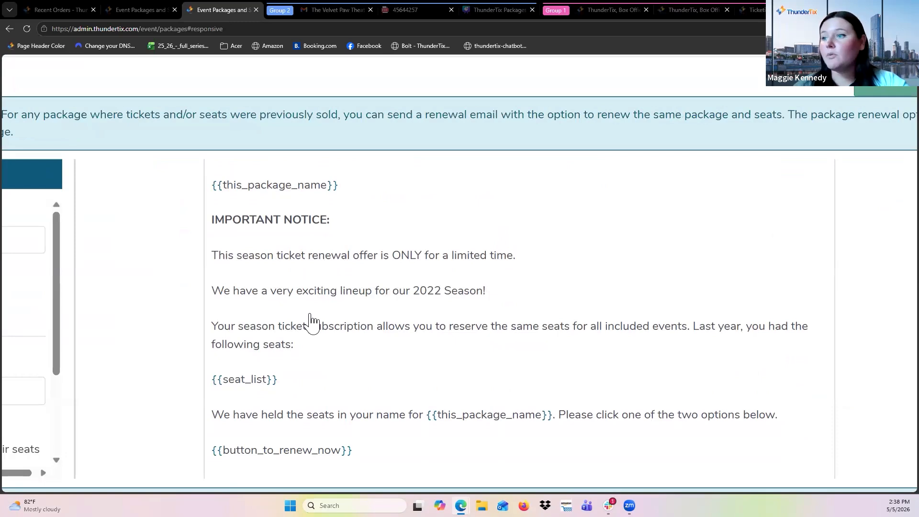
scroll(312, 323, down, 2)
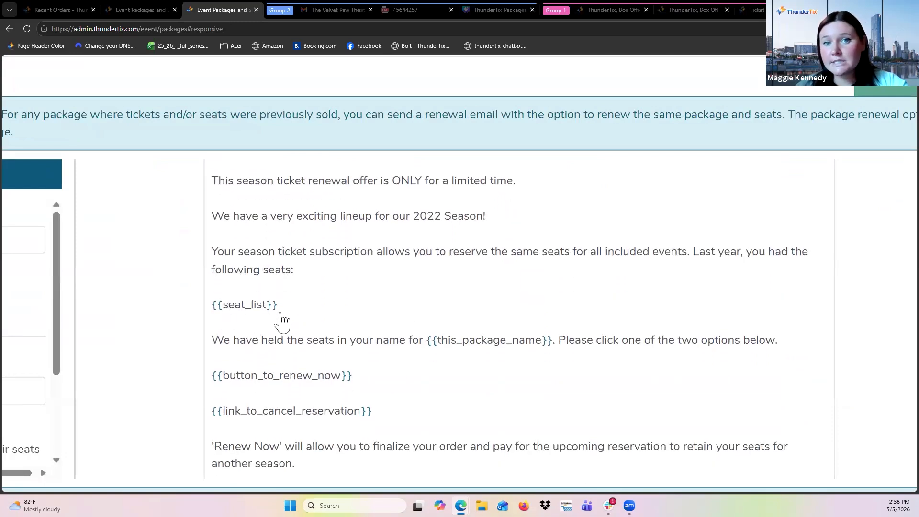
scroll(281, 322, down, 2)
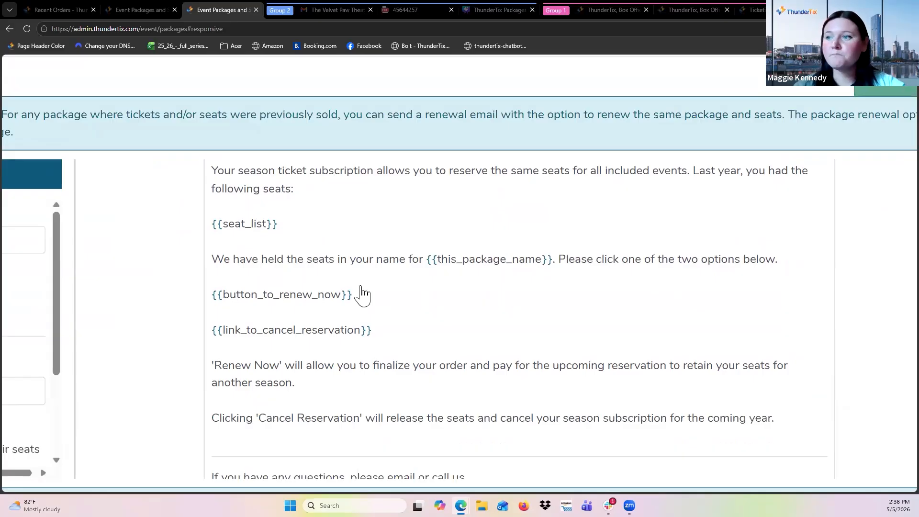
scroll(362, 294, down, 1)
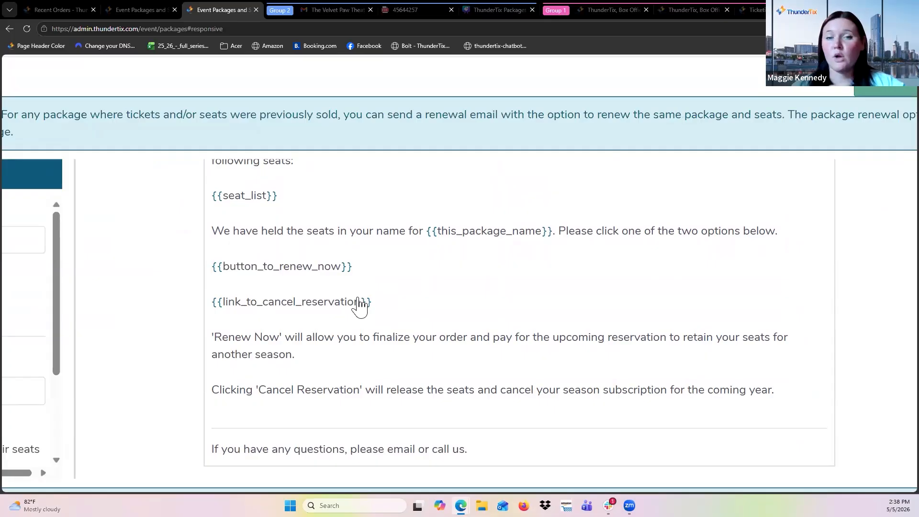
scroll(358, 299, down, 5)
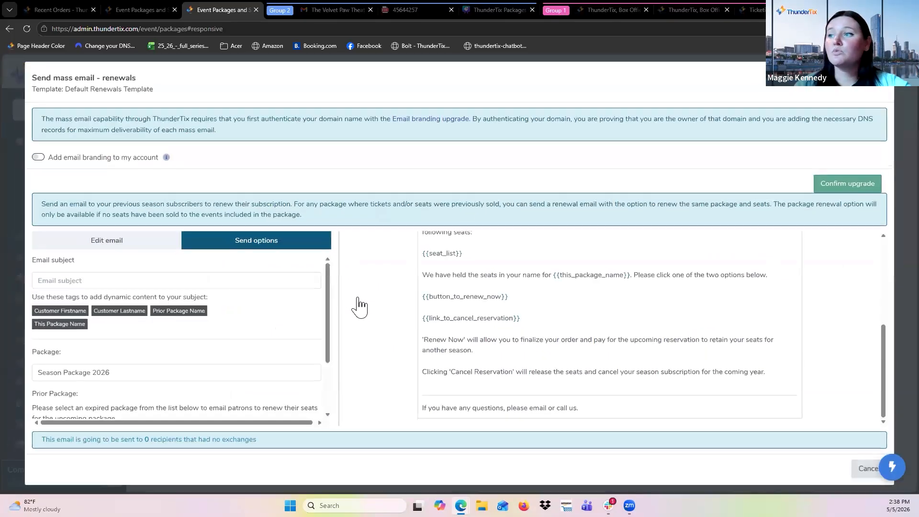
scroll(509, 344, up, 4)
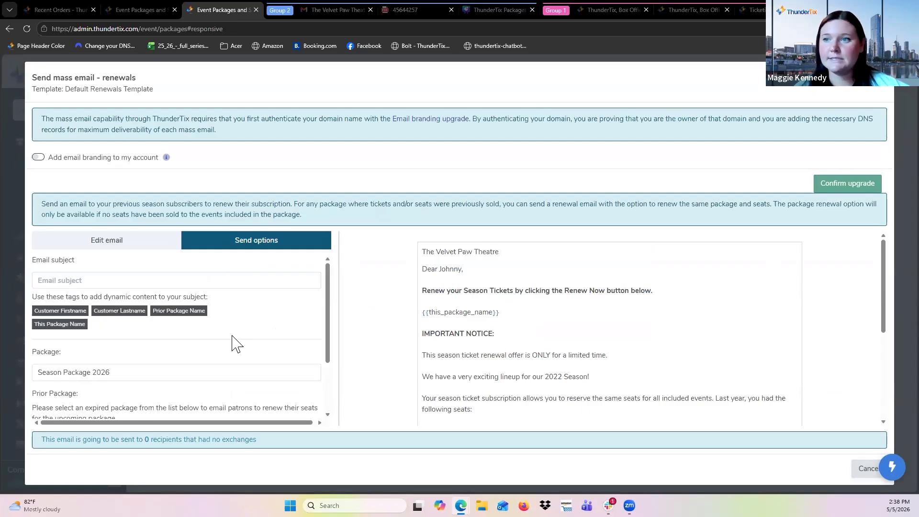
scroll(232, 344, down, 3)
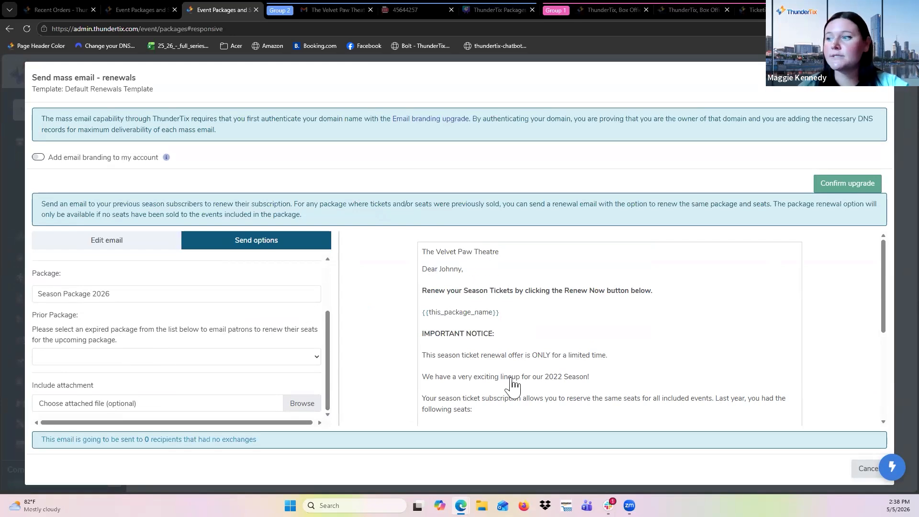
scroll(512, 381, down, 3)
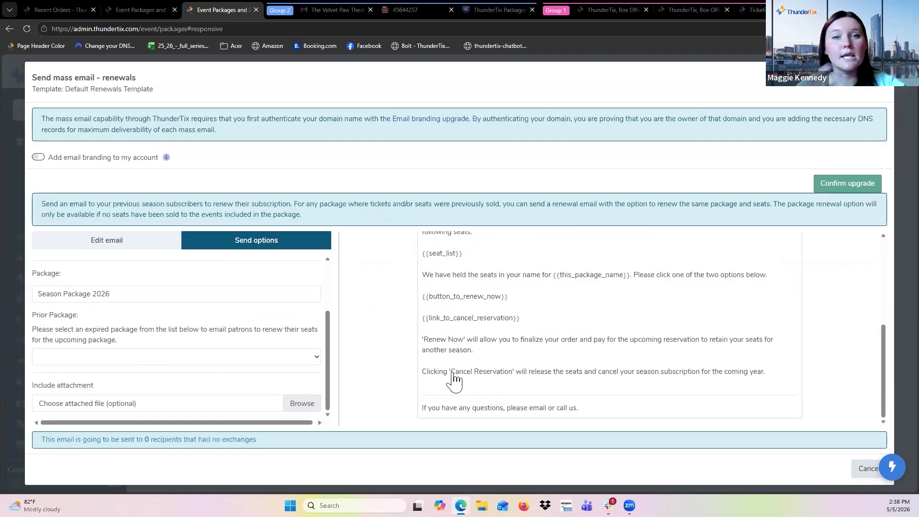